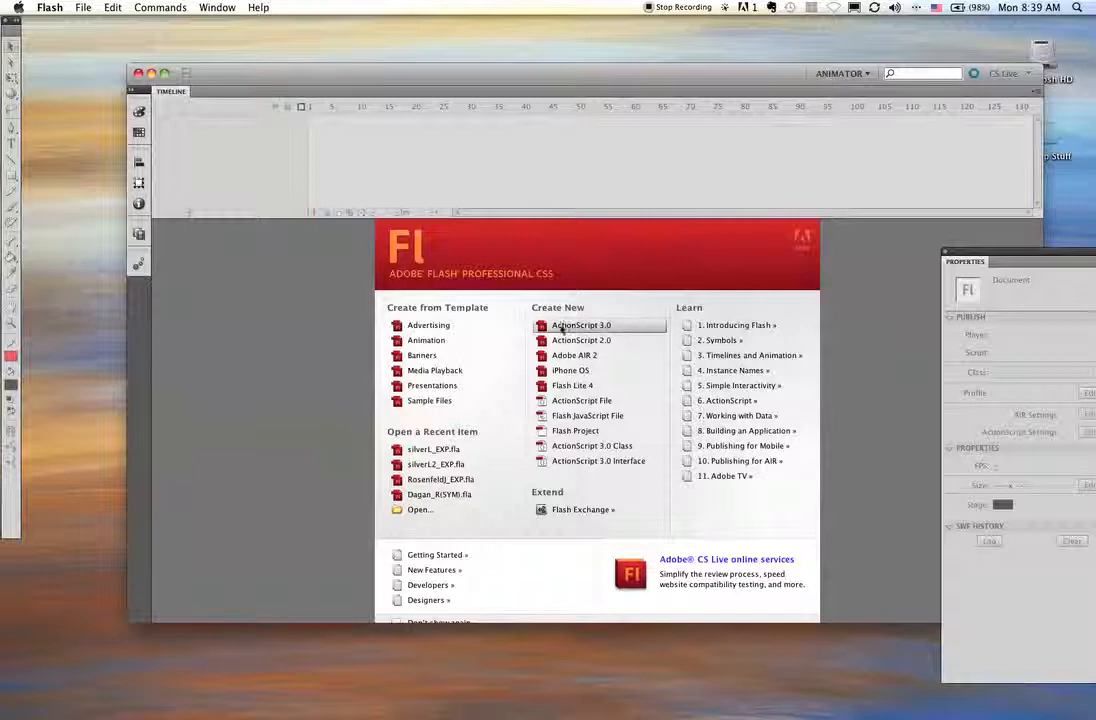
- Create a new ActionScript 3.0 document and arrange the document and application windows
click(594, 328)
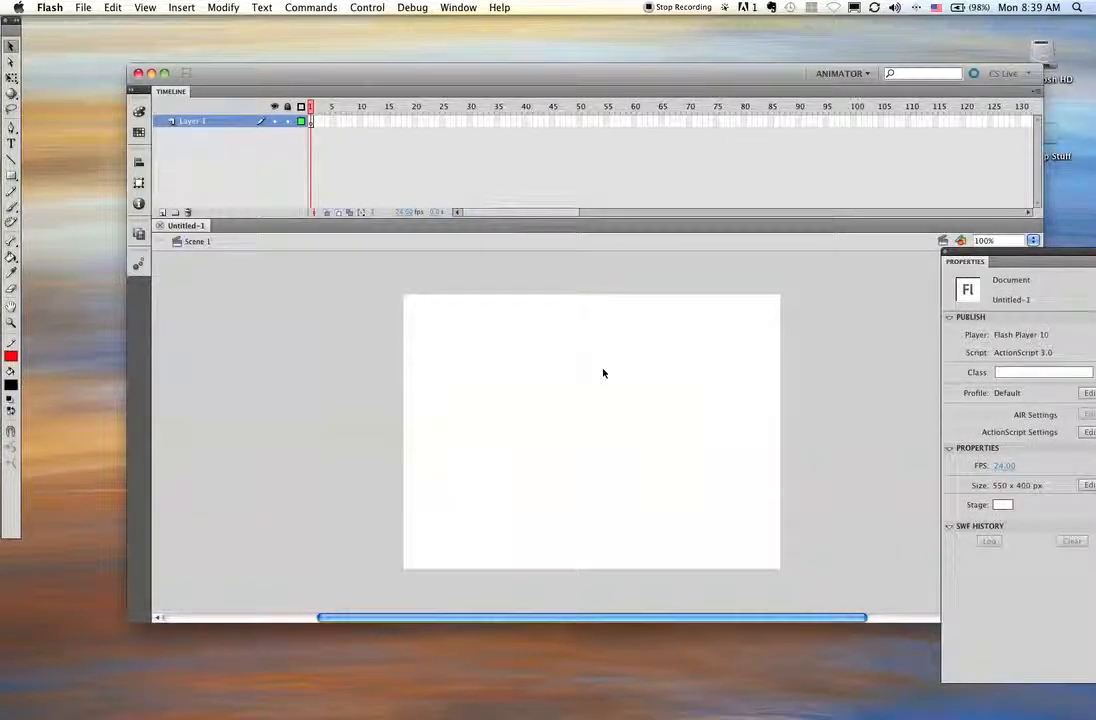
drag(520, 80, 419, 33)
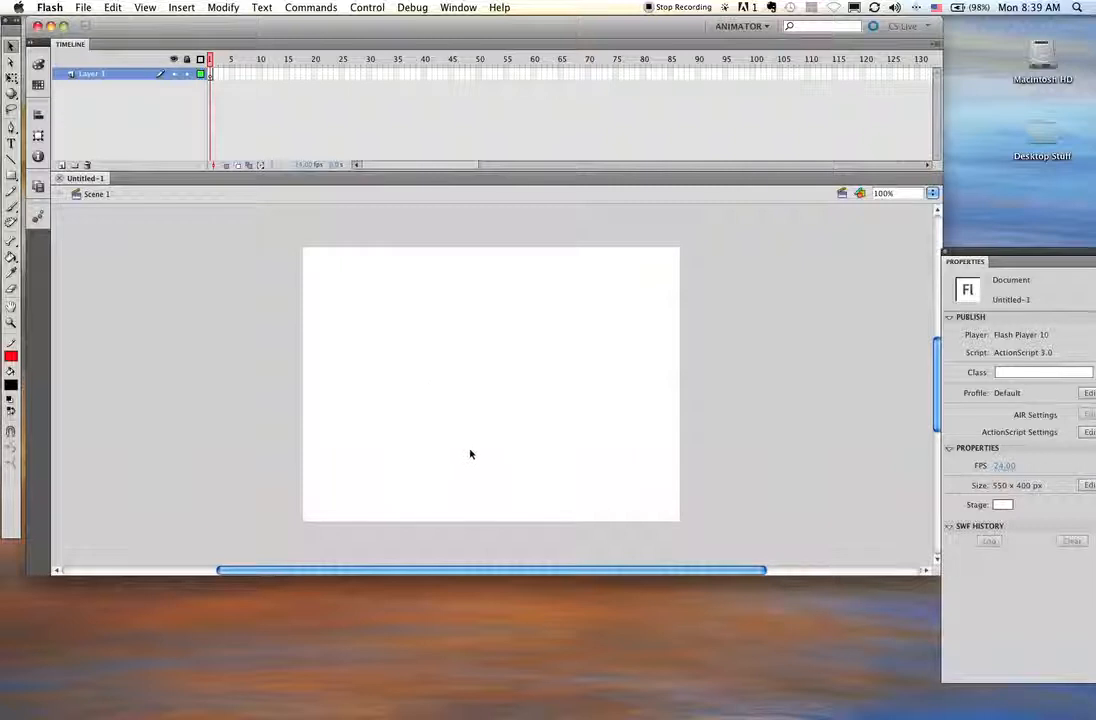
drag(938, 574, 858, 568)
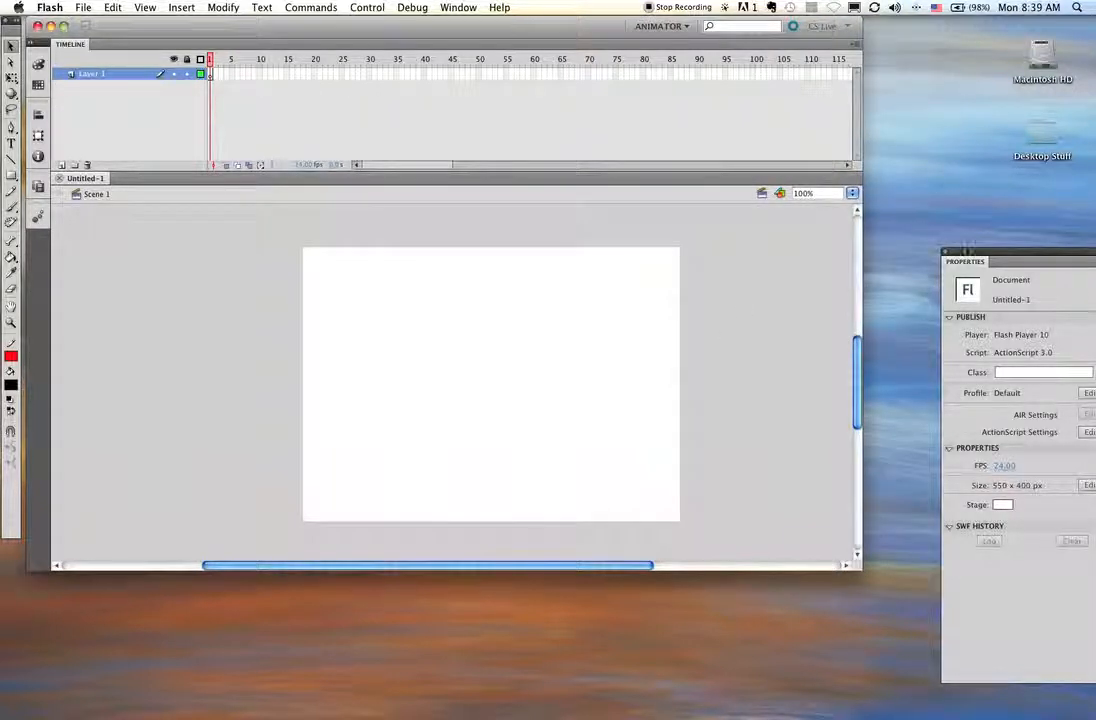
drag(1008, 255, 938, 105)
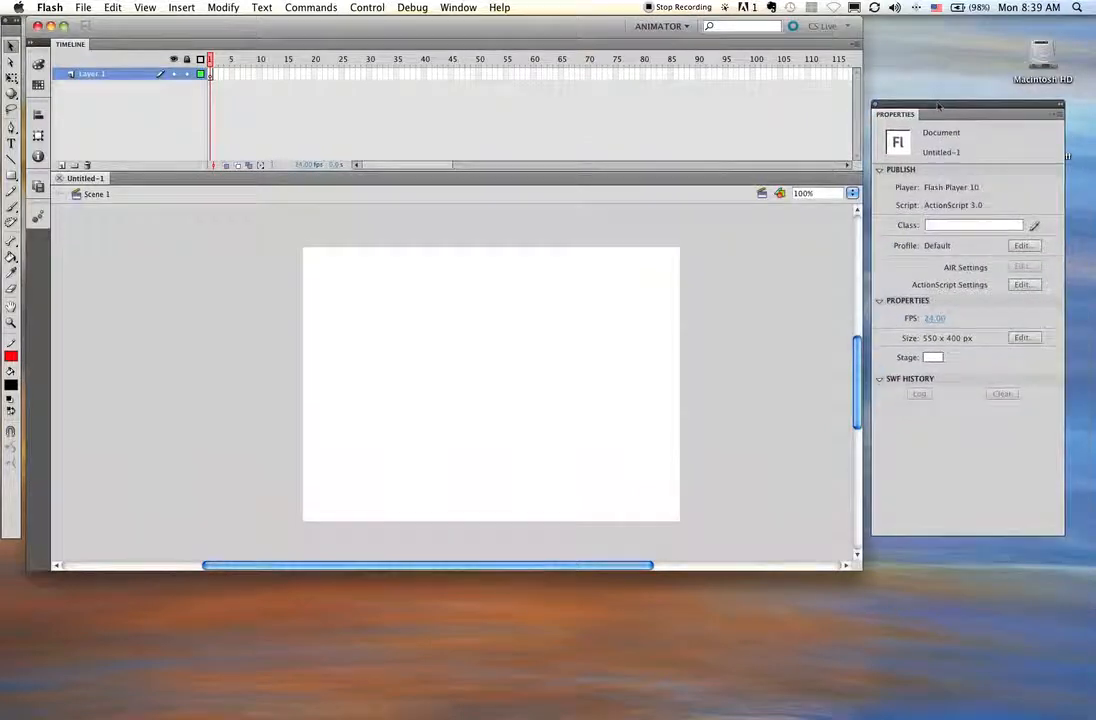
- Close the Properties panel, reopen it from the Window menu, and position it higher
click(875, 104)
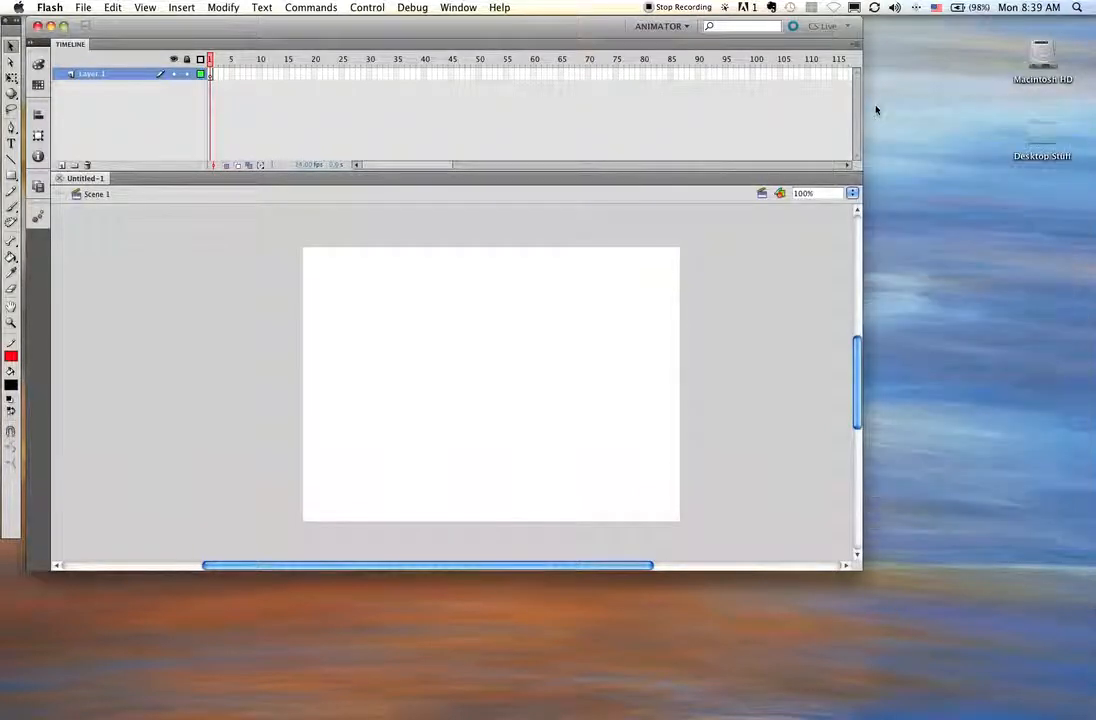
click(465, 7)
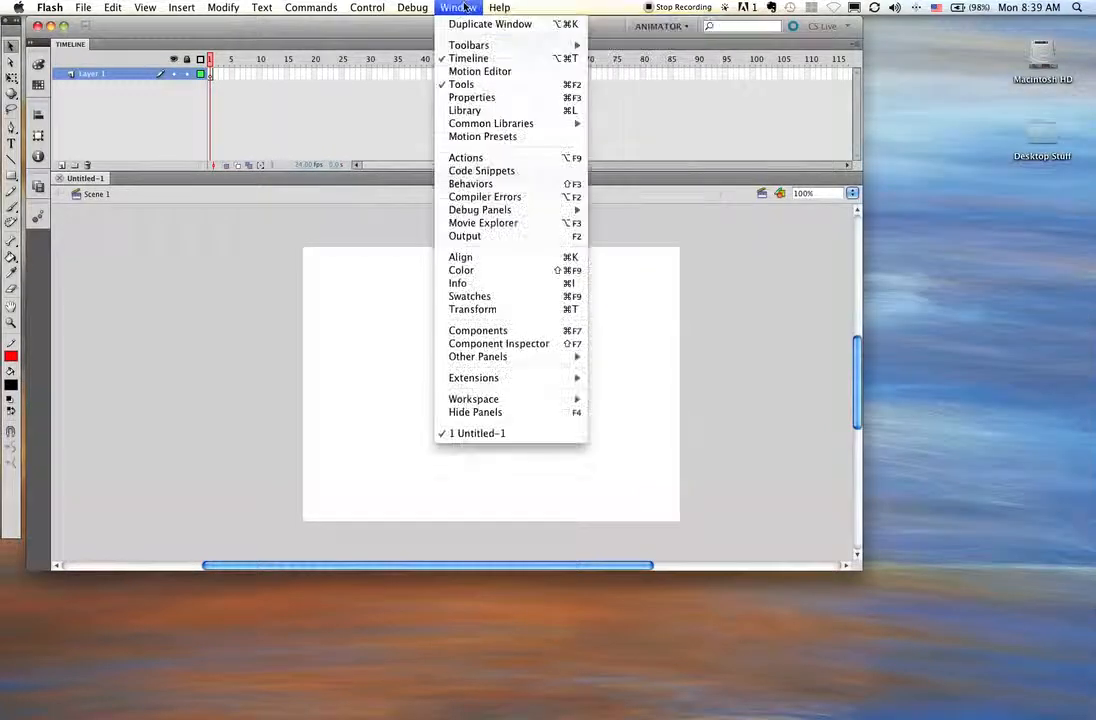
click(490, 104)
drag(929, 107, 935, 85)
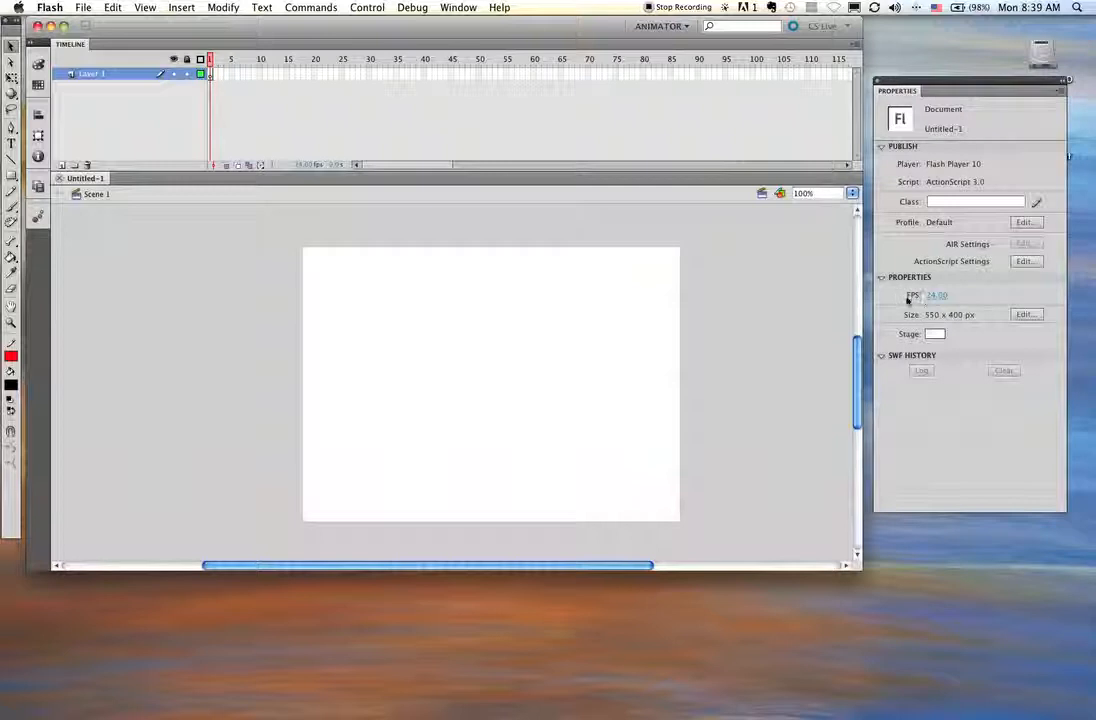
- Set the frame rate to 30 fps and the stage size to 720 x 540 px
click(936, 295)
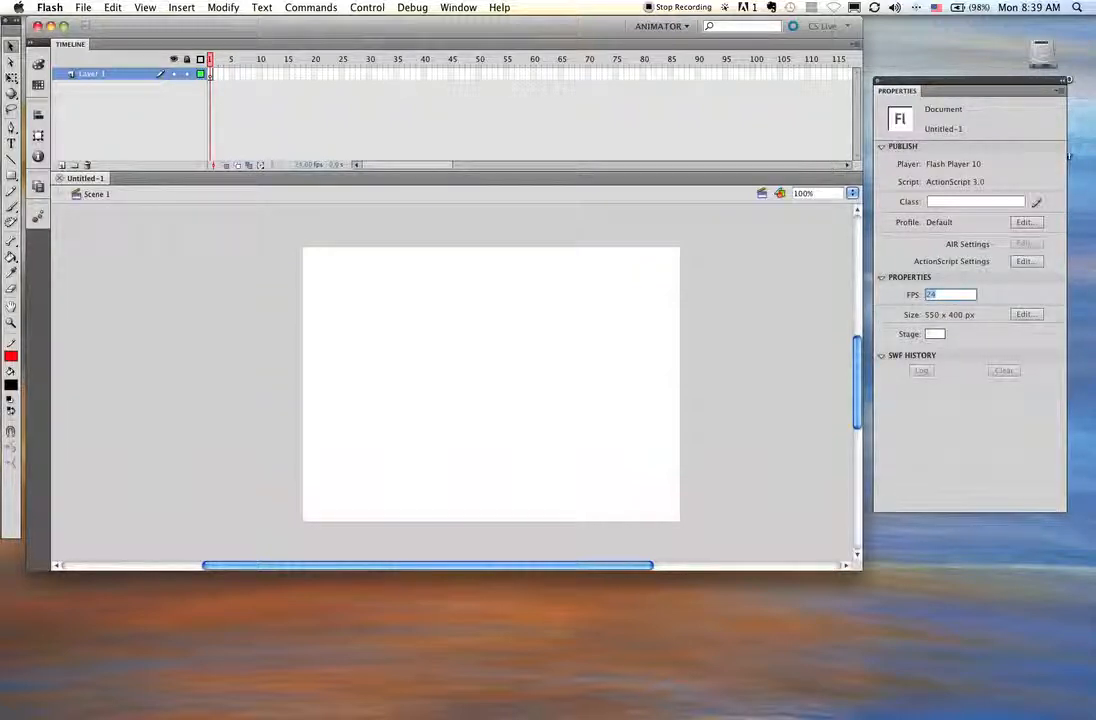
text(30)
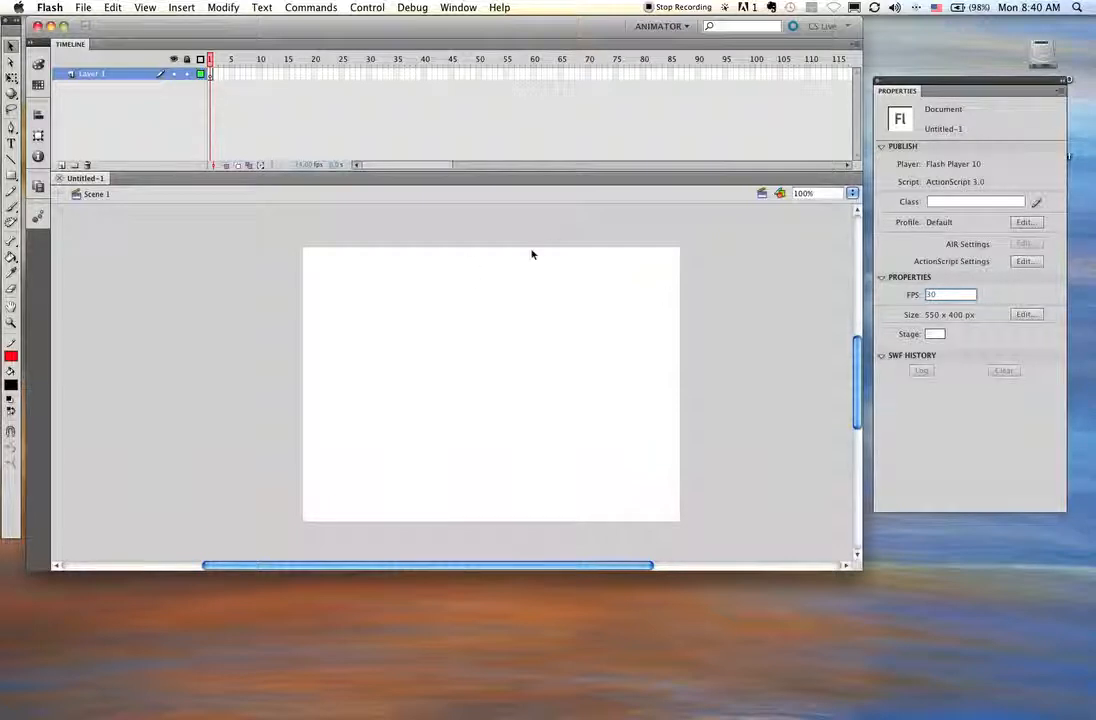
click(1022, 316)
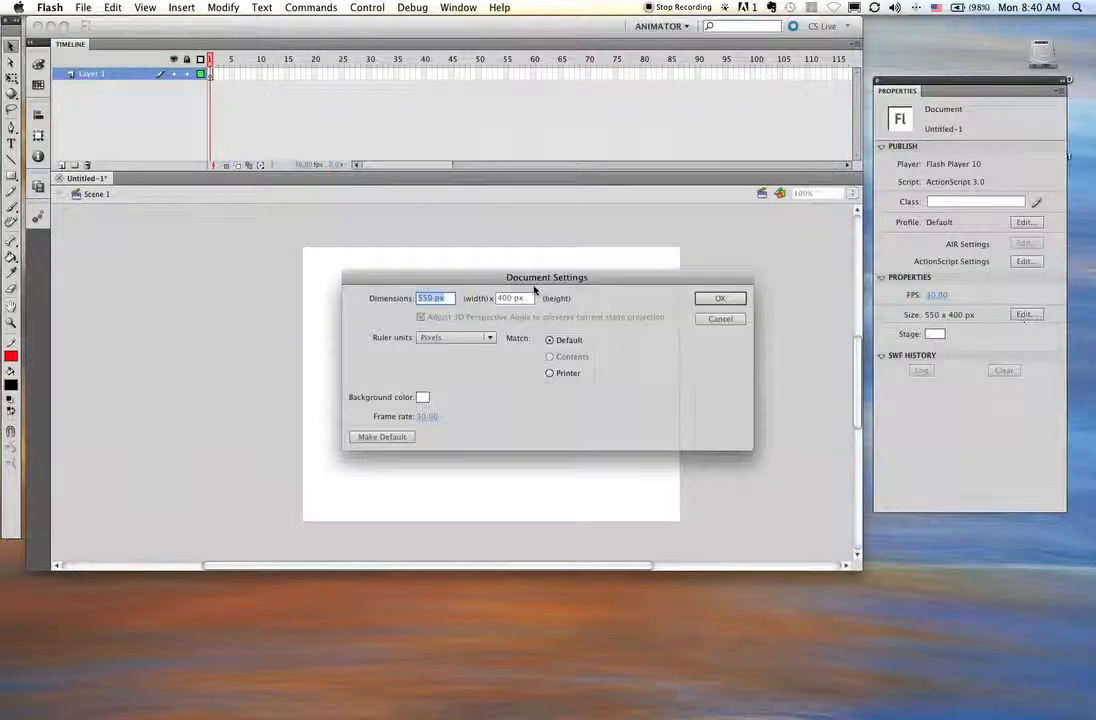
text(720)
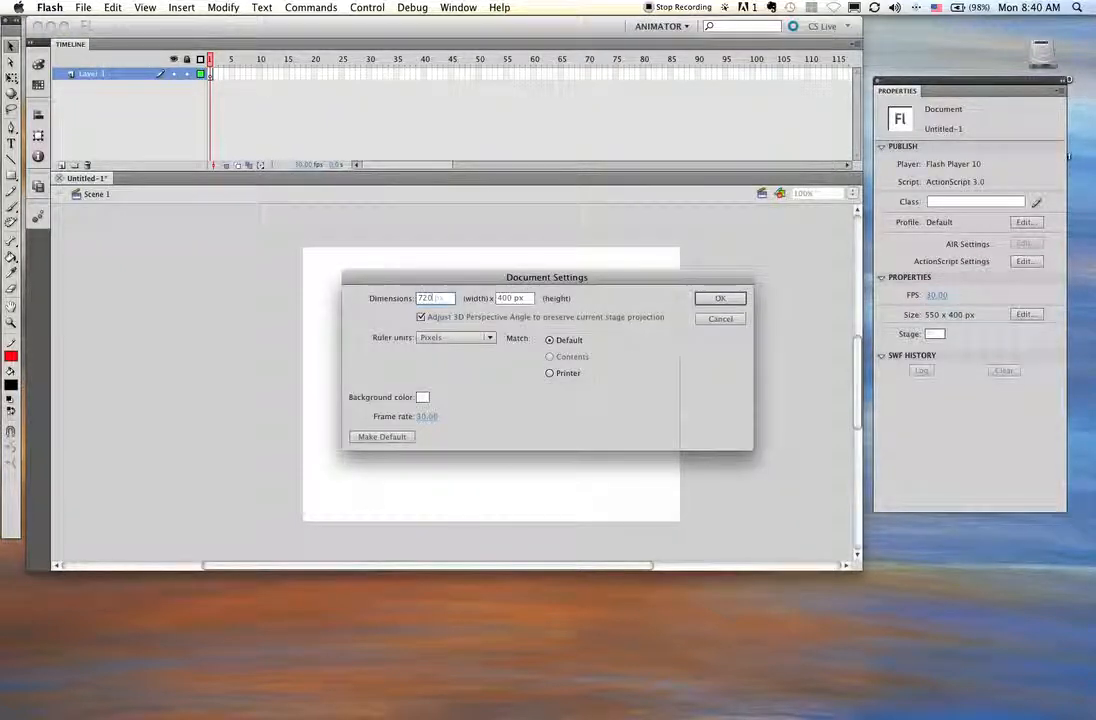
key(Tab)
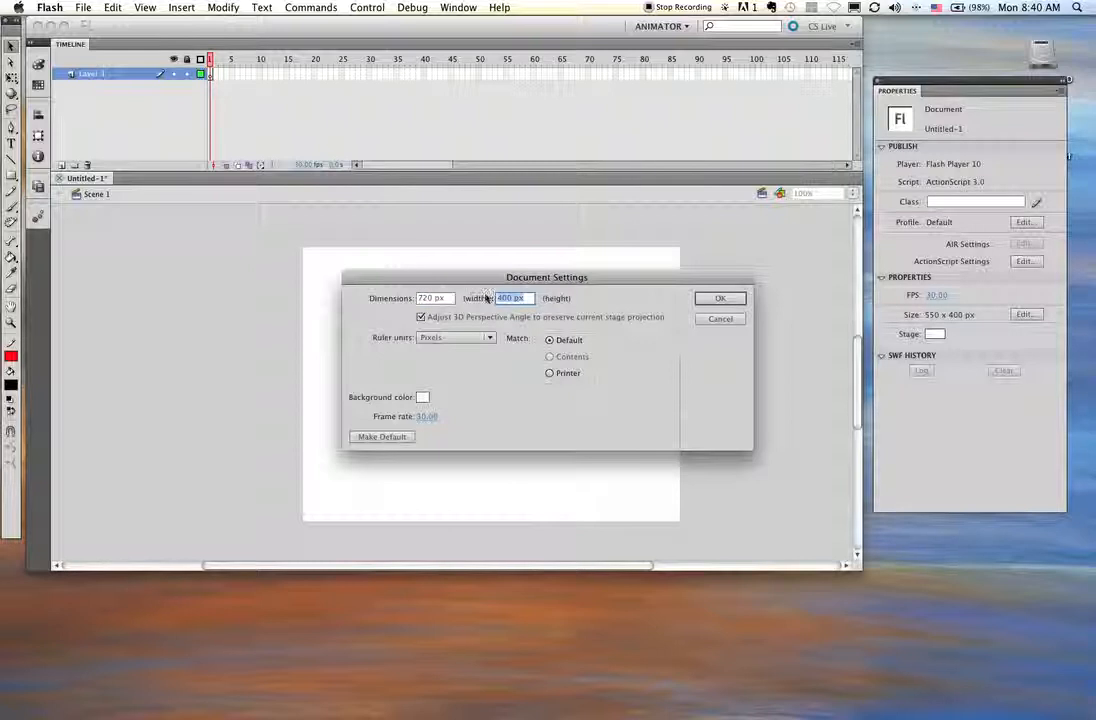
text(540)
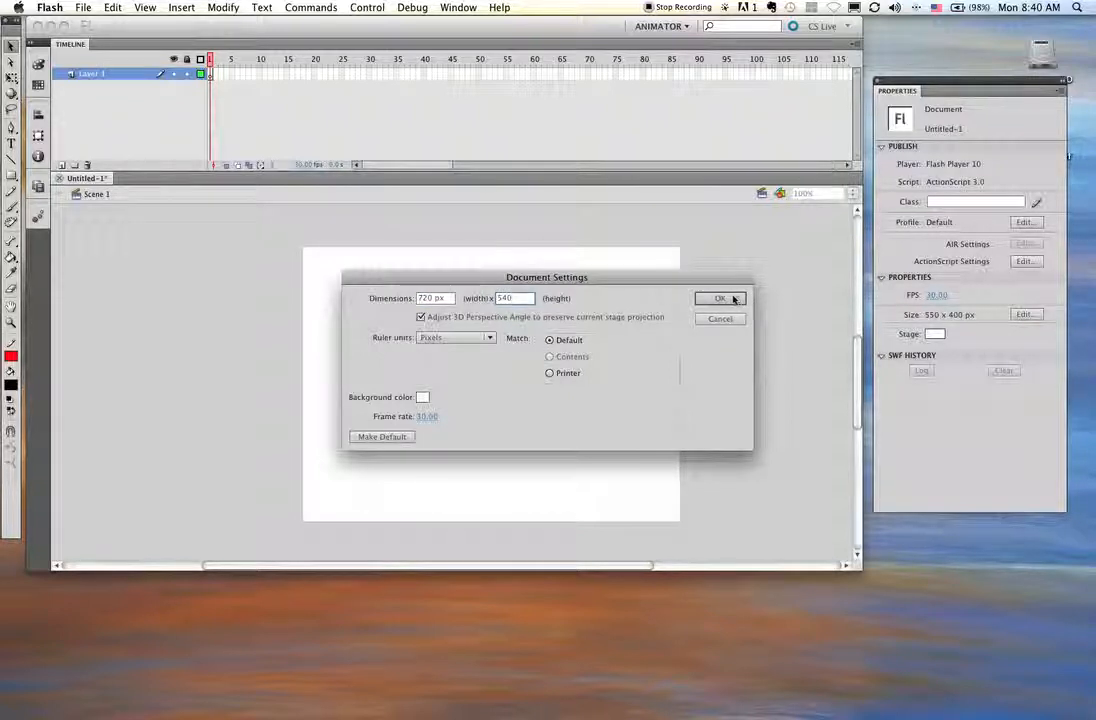
click(720, 299)
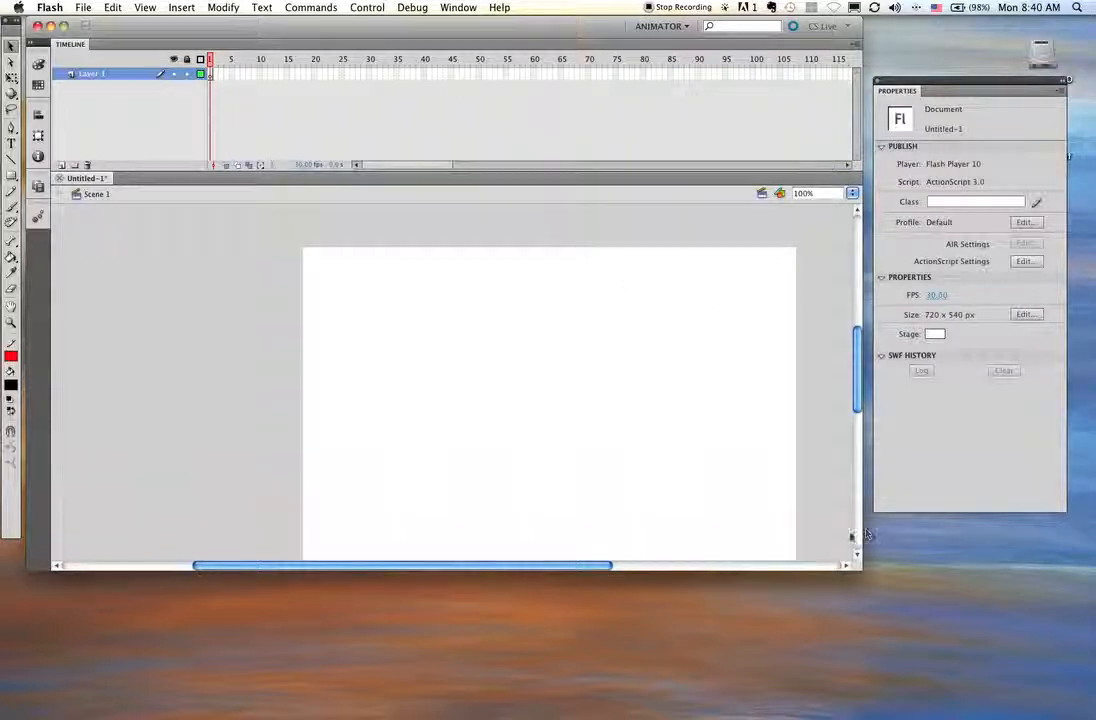
drag(868, 535, 893, 620)
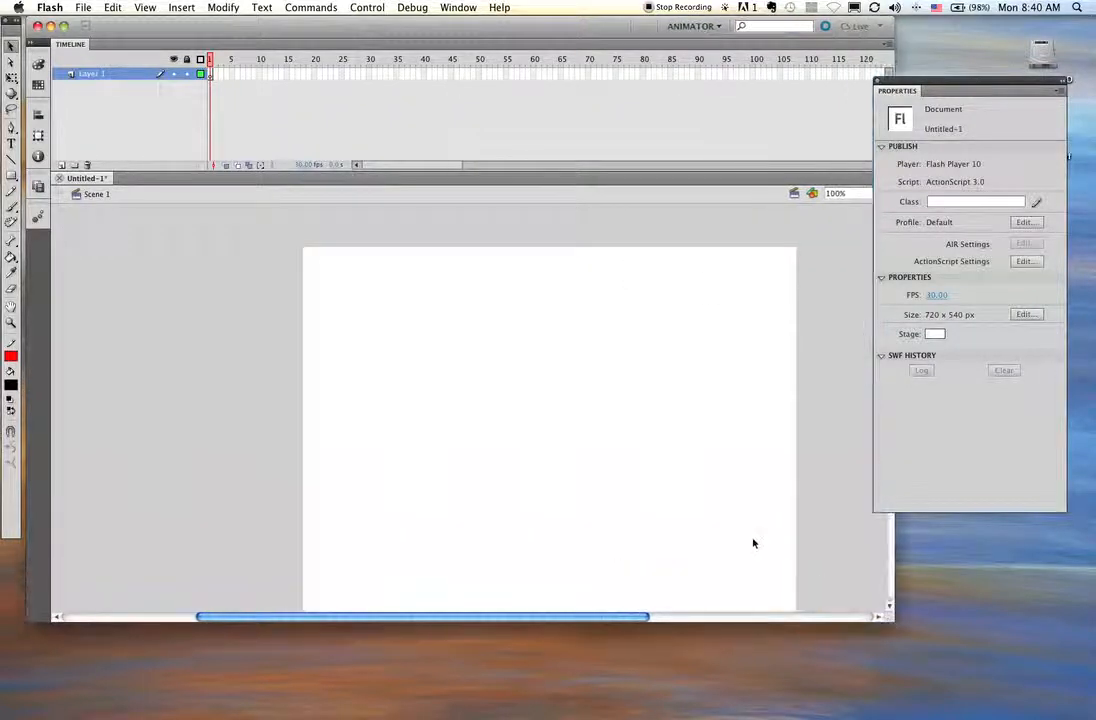
drag(543, 423, 437, 391)
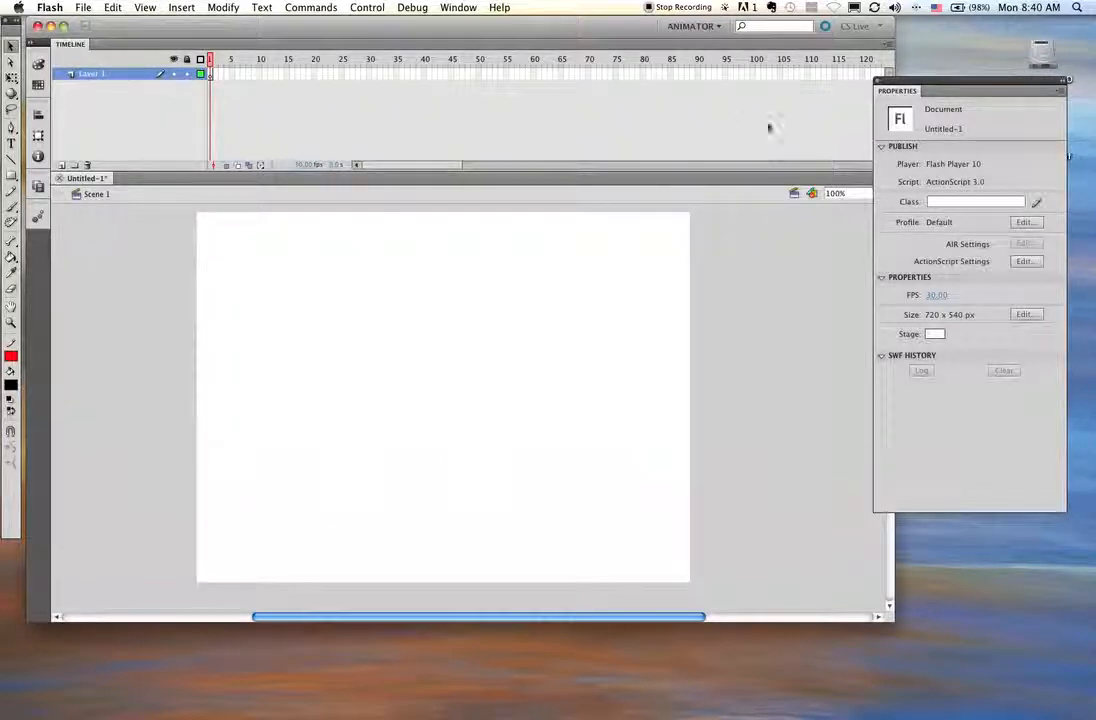
drag(916, 81, 938, 72)
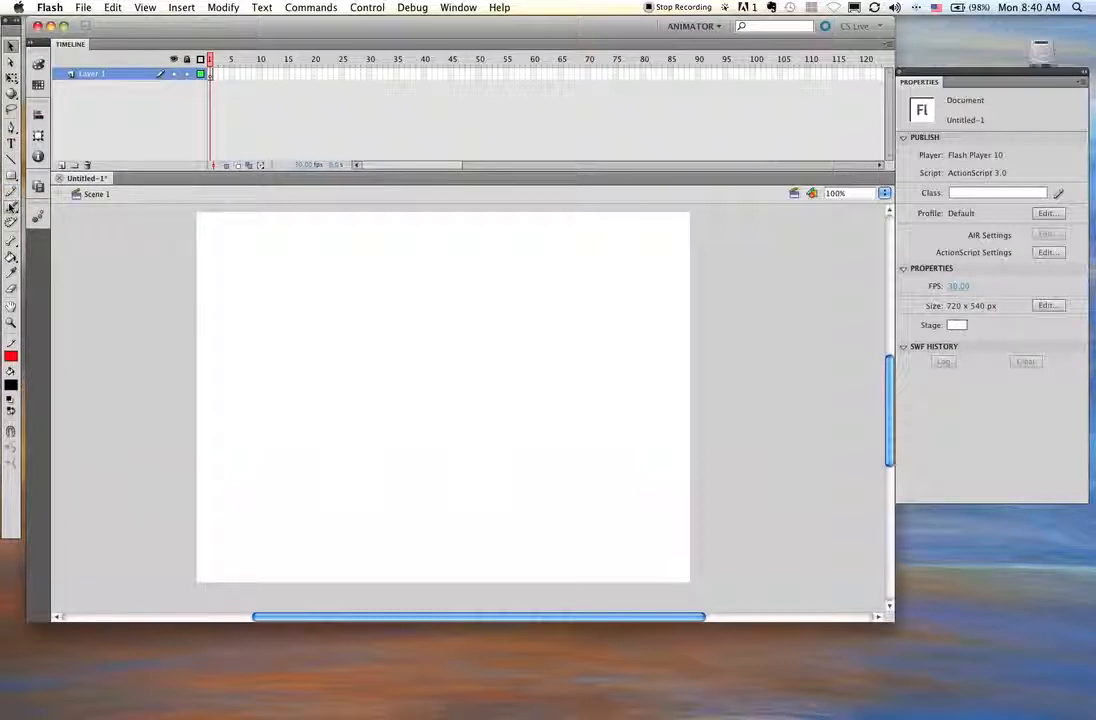
- Create a text box reading 'Type' near the stage's top-left in Nova at 80 pt
click(11, 144)
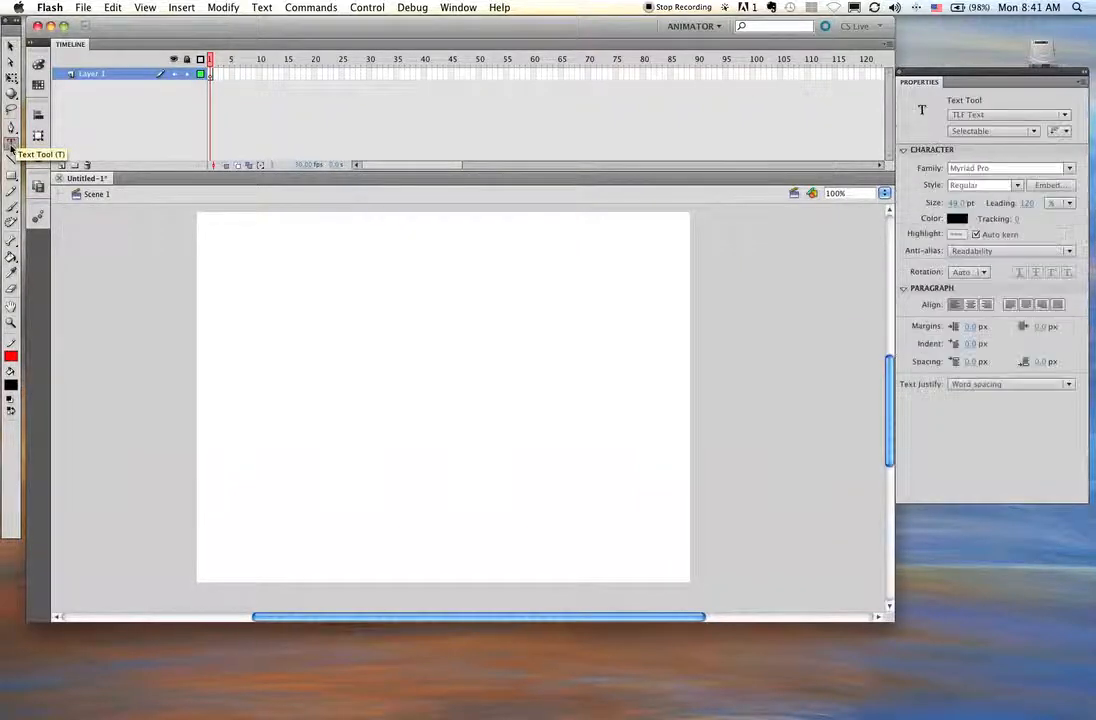
click(230, 254)
text(Type)
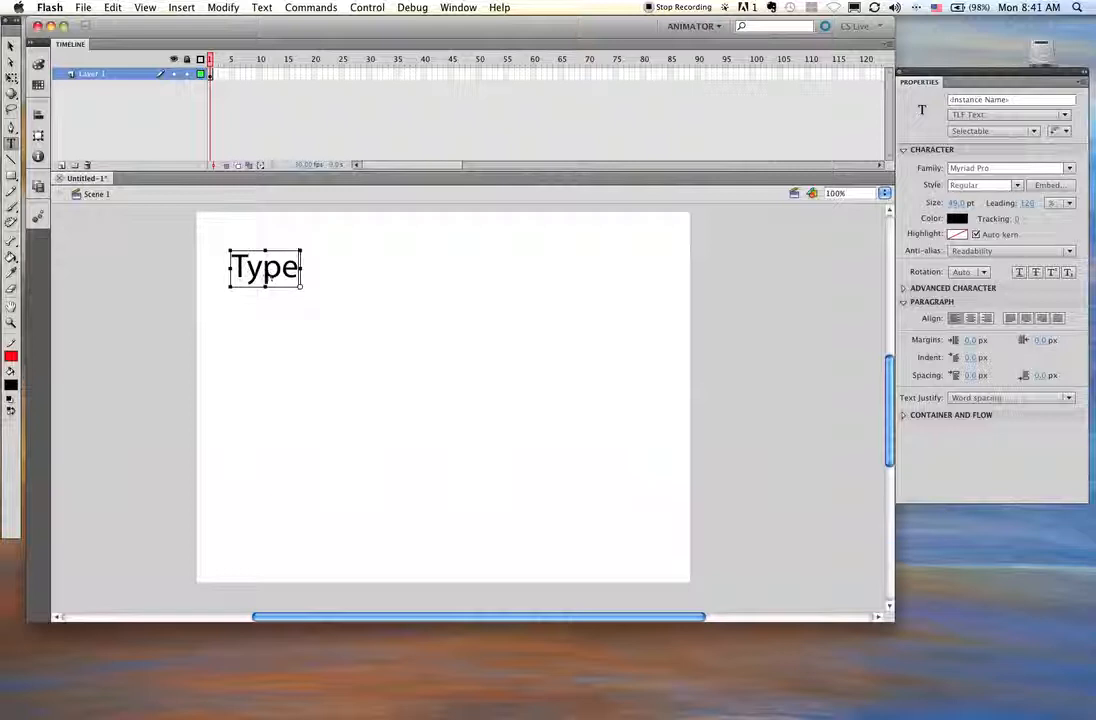
key(super+a)
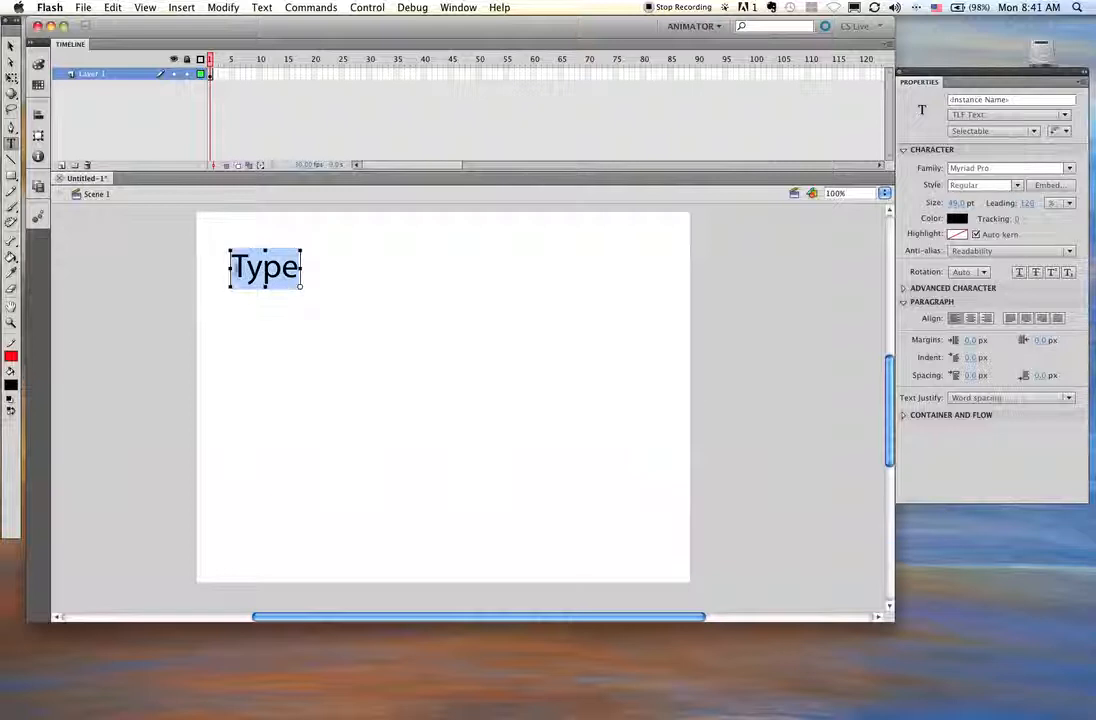
click(1070, 168)
click(934, 262)
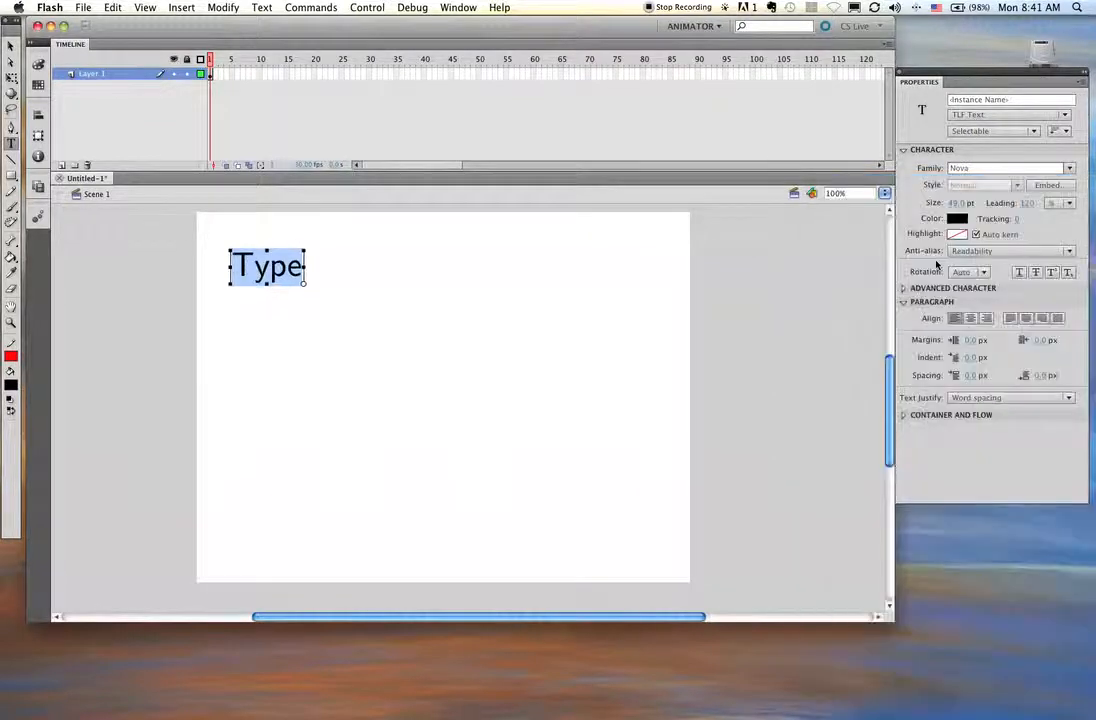
mouse_move(960, 203)
mouse_down()
mouse_move(1010, 207)
mouse_move(956, 205)
mouse_move(1000, 203)
mouse_move(968, 210)
mouse_up()
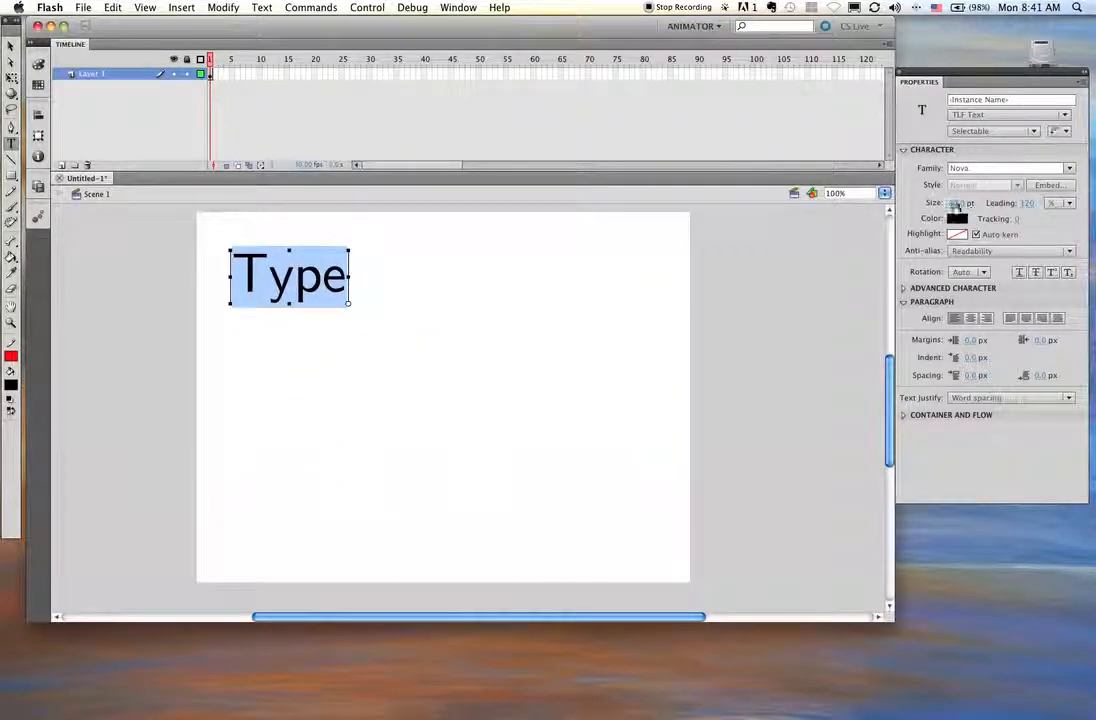
click(1024, 204)
drag(1024, 205, 978, 220)
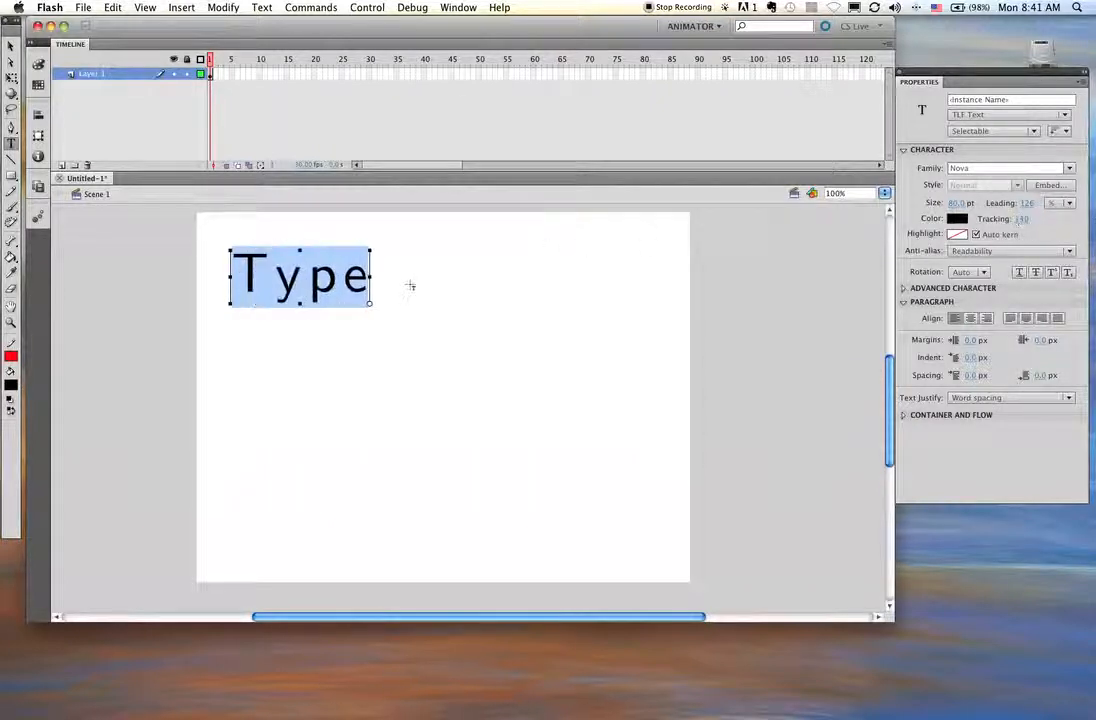
- Add a second line 'lines', then set leading 146 and tracking 750 on both lines
key(Escape)
key(Return)
text(lev)
text(e)
key(BackSpace)
key(BackSpace)
key(BackSpace)
text(ines)
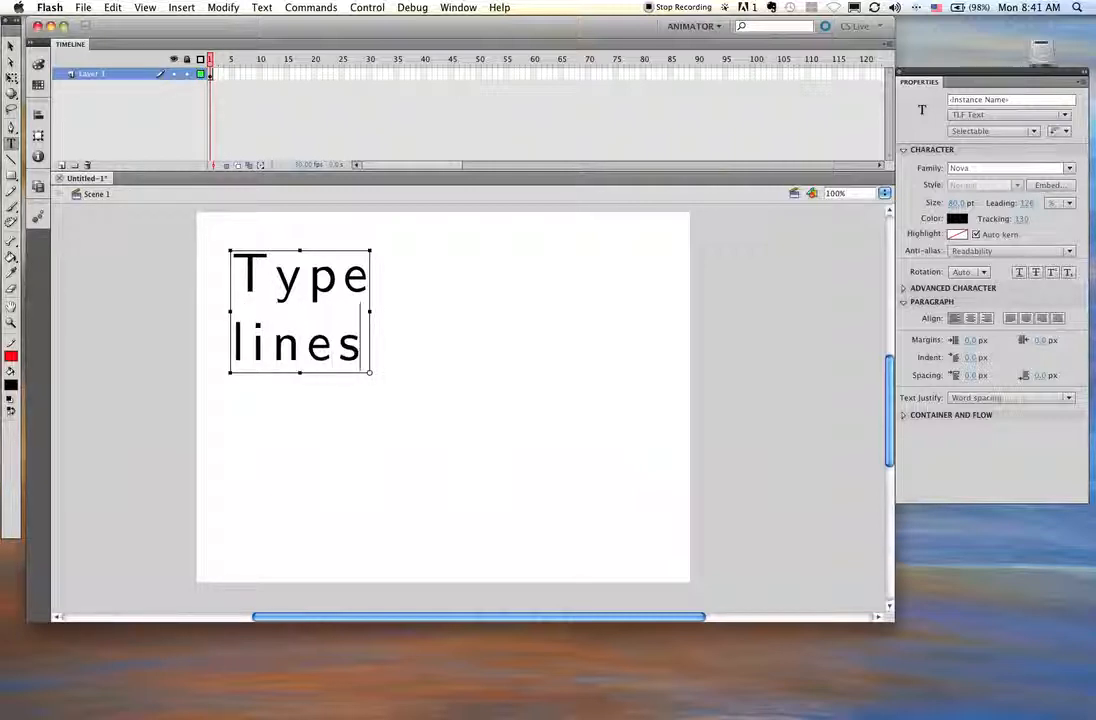
drag(364, 350, 241, 246)
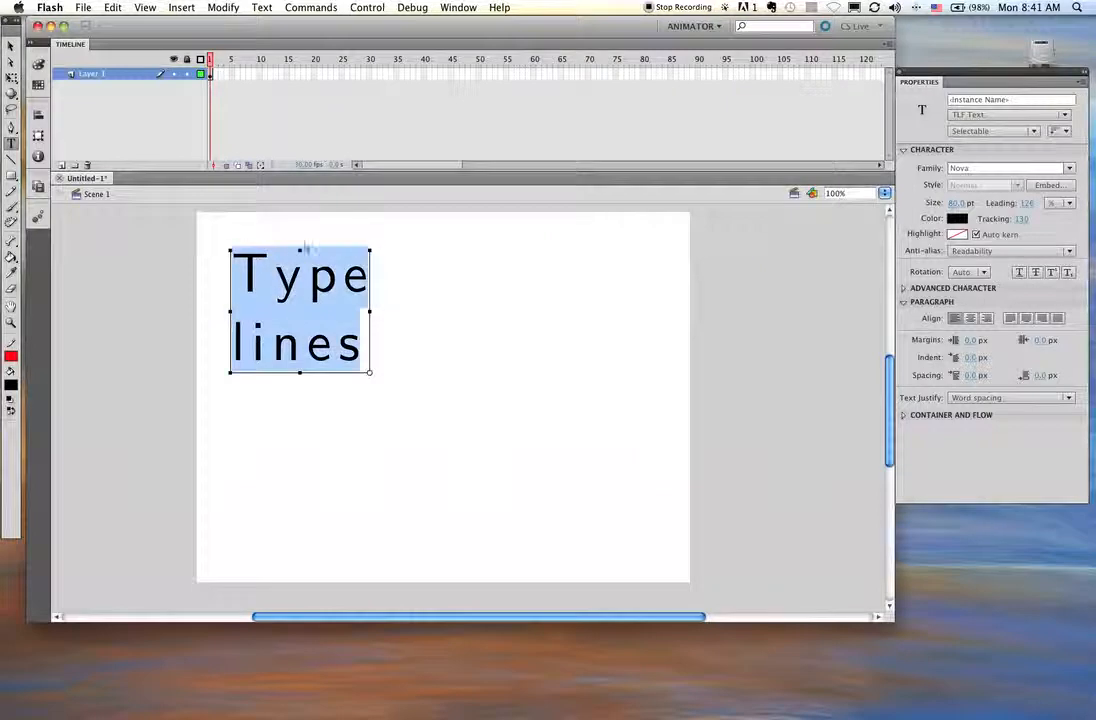
drag(1026, 203, 1058, 203)
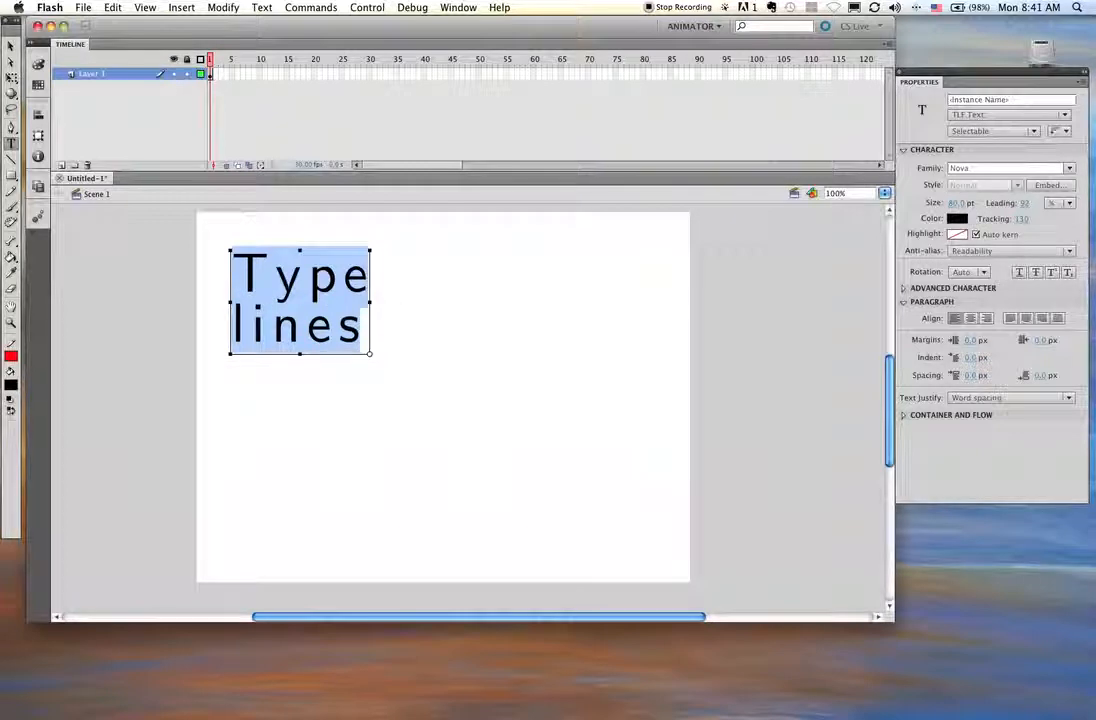
drag(1016, 203, 1045, 228)
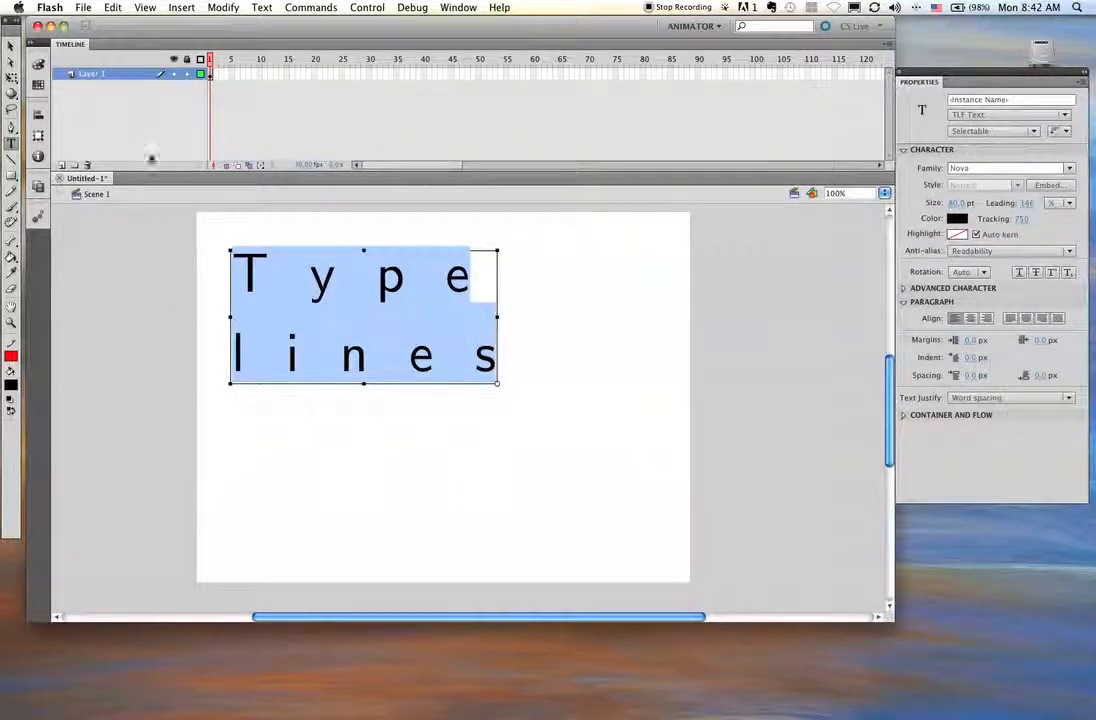
- Switch to the Selection tool and select the 'Type lines' text block
click(11, 46)
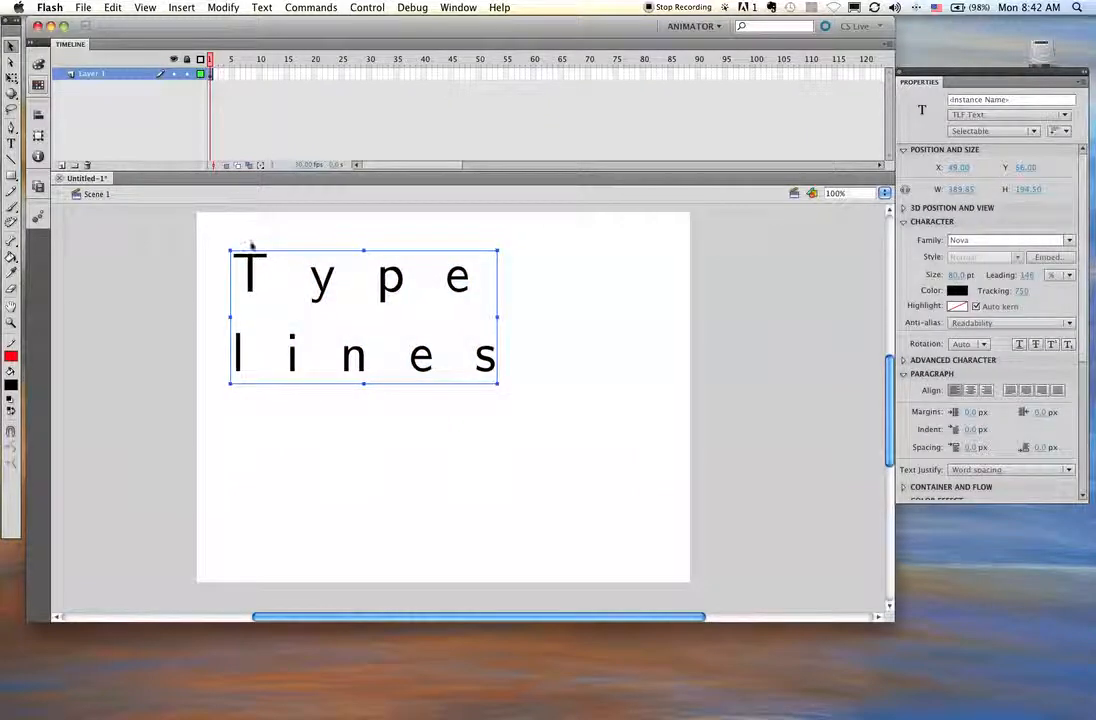
click(271, 282)
click(252, 263)
- Delete the text box and draw a black square with a red outline using the Rectangle tool
key(Delete)
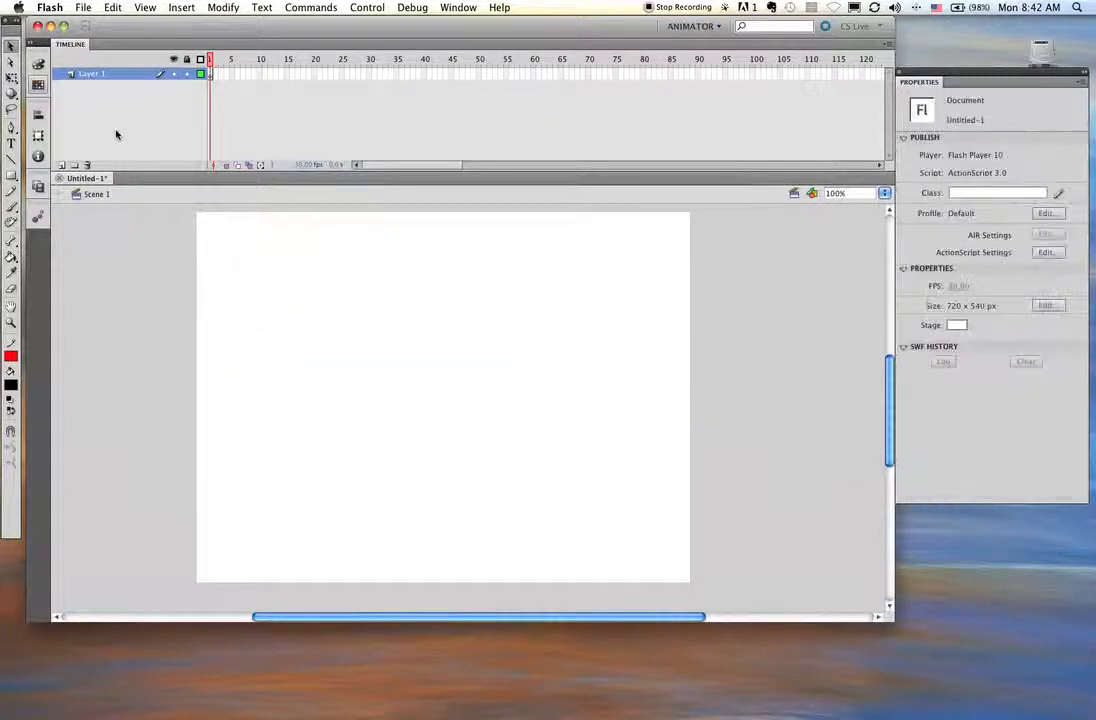
click(10, 212)
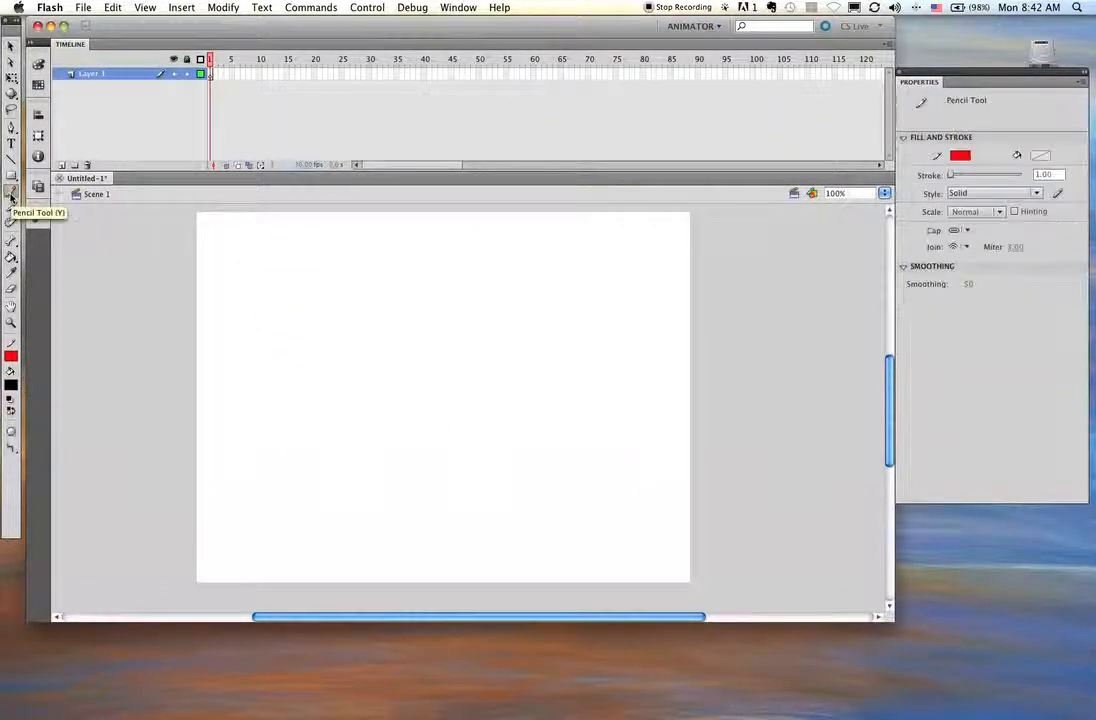
click(11, 175)
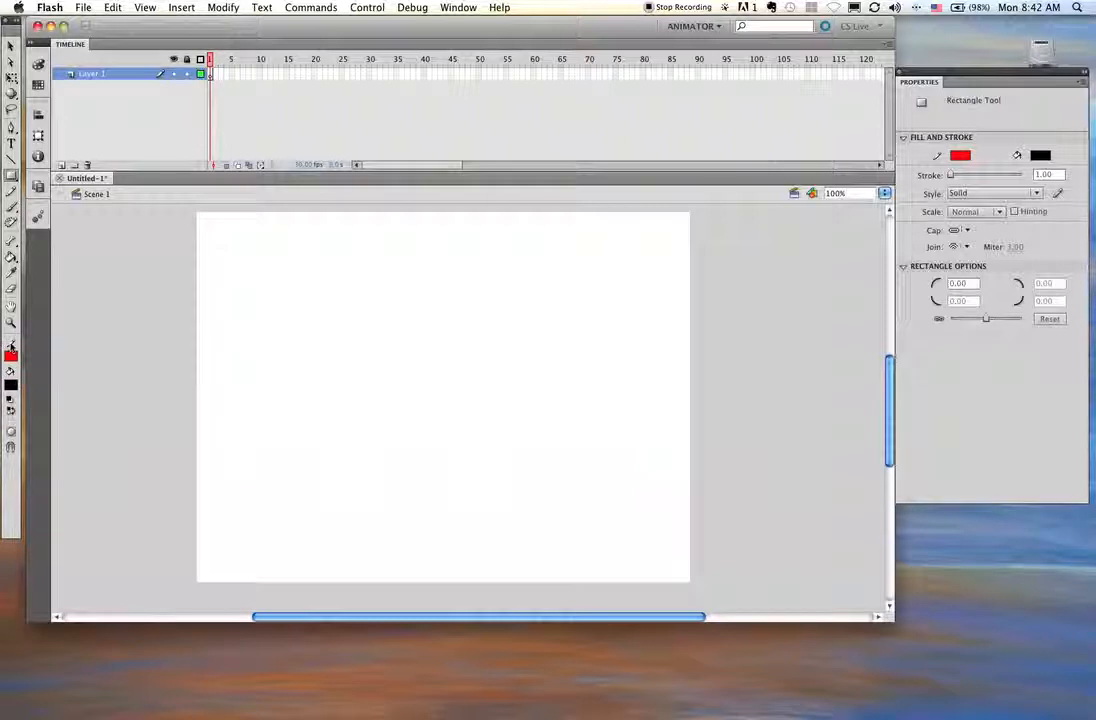
drag(11, 175, 103, 178)
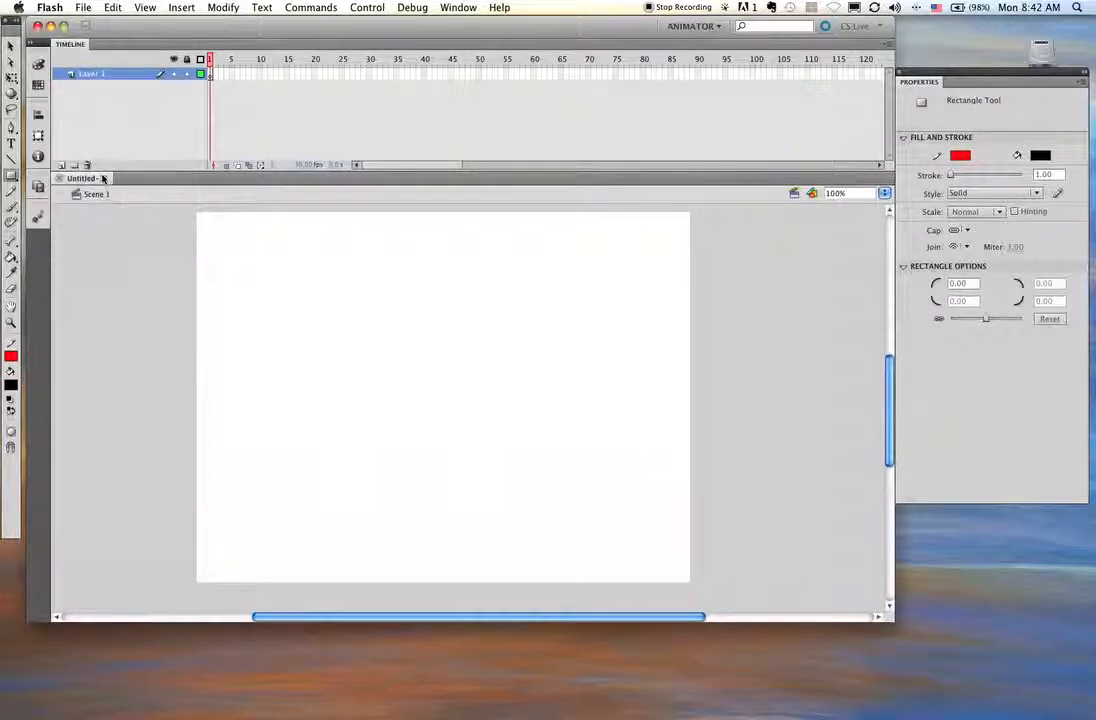
drag(250, 274, 377, 408)
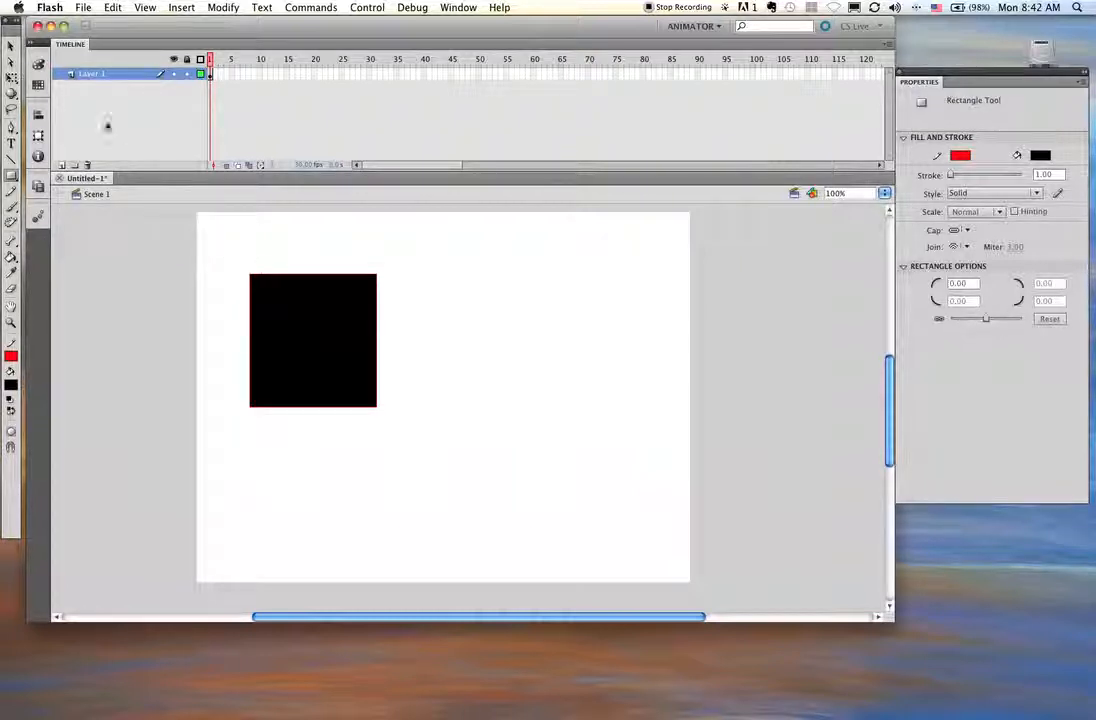
click(11, 47)
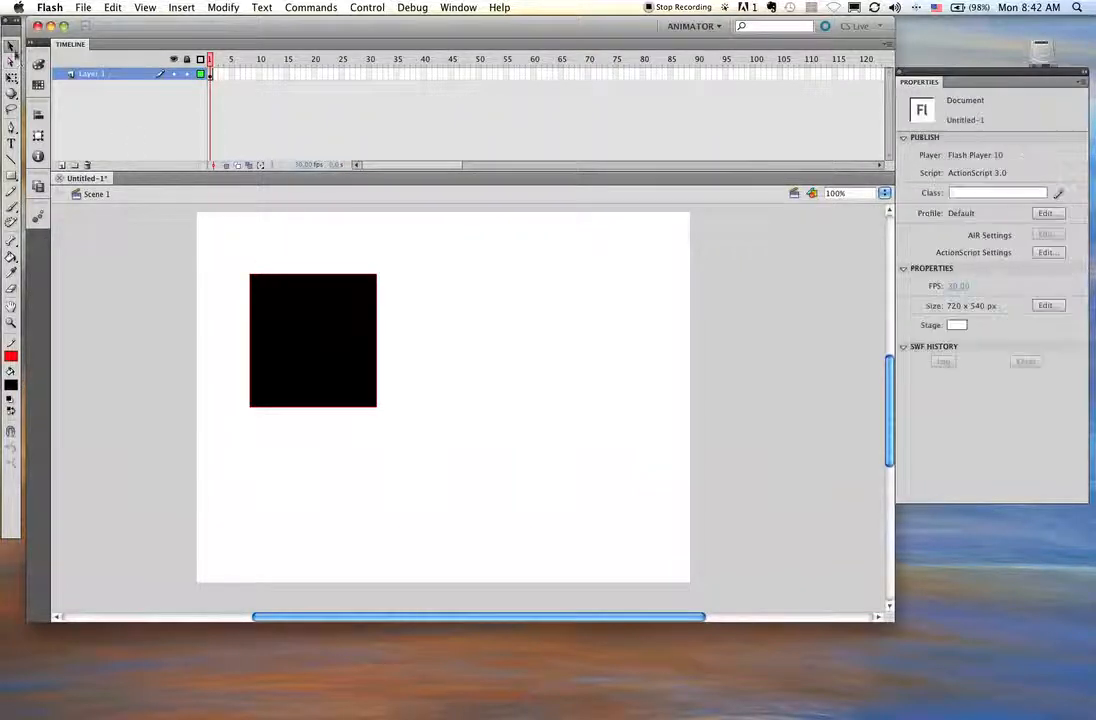
click(268, 275)
key(Escape)
- Select the square's whole outline and make the stroke much thicker
click(251, 301)
click(306, 257)
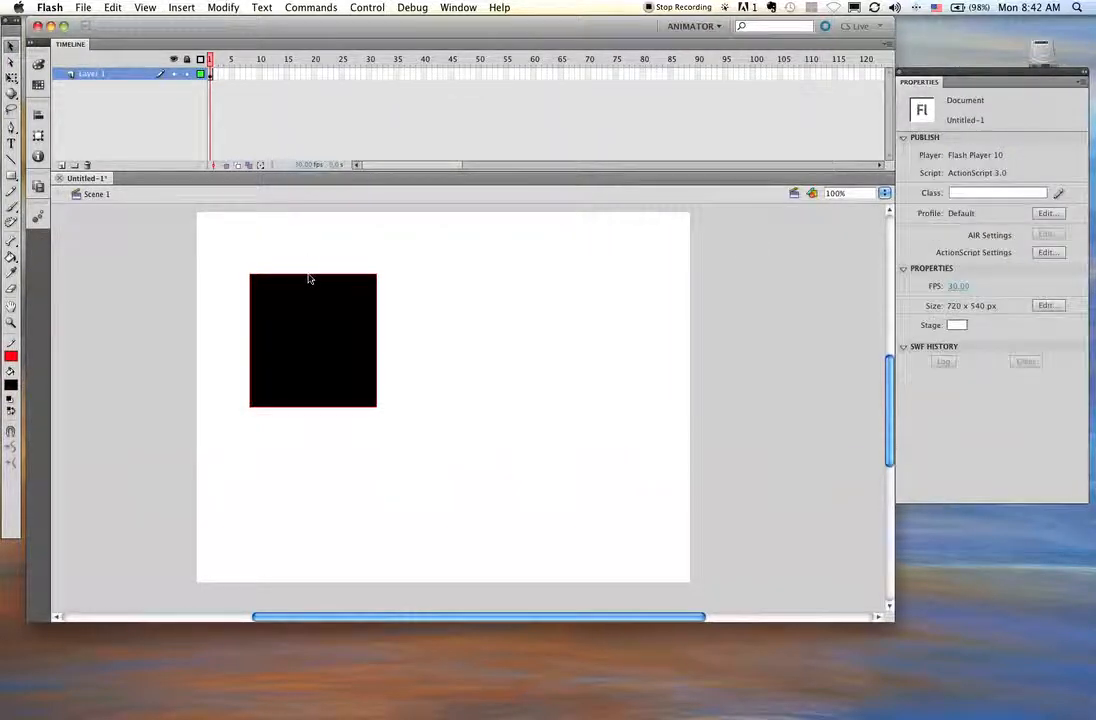
double_click(309, 275)
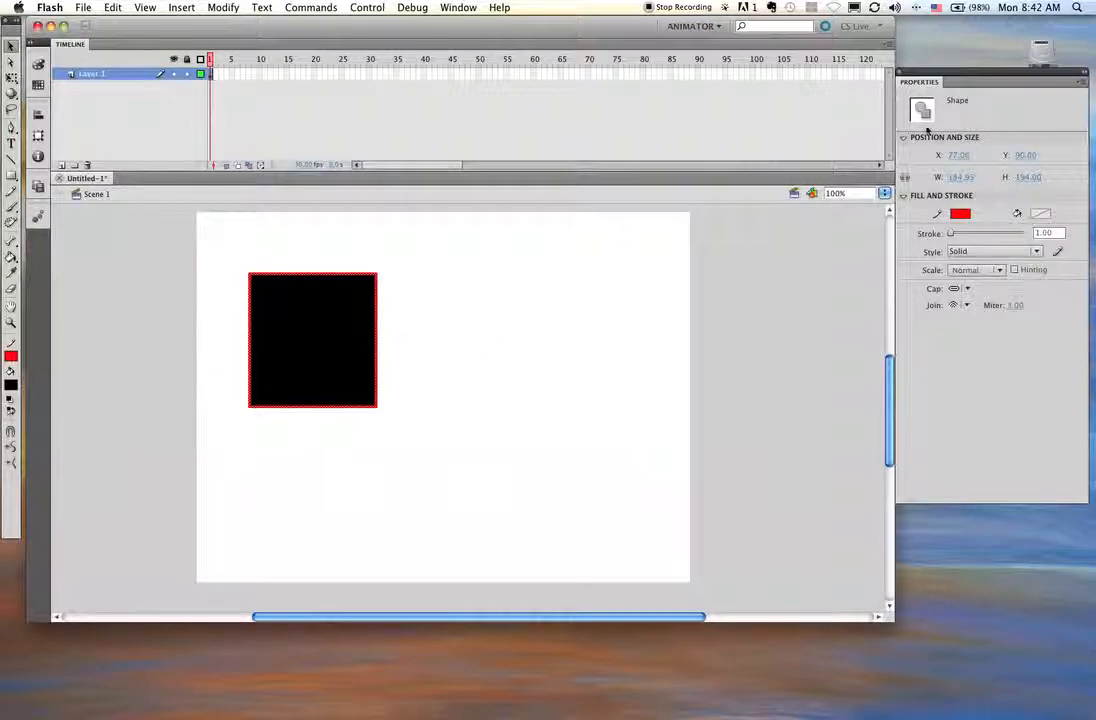
mouse_move(950, 238)
mouse_down()
mouse_move(972, 233)
mouse_move(963, 233)
mouse_up()
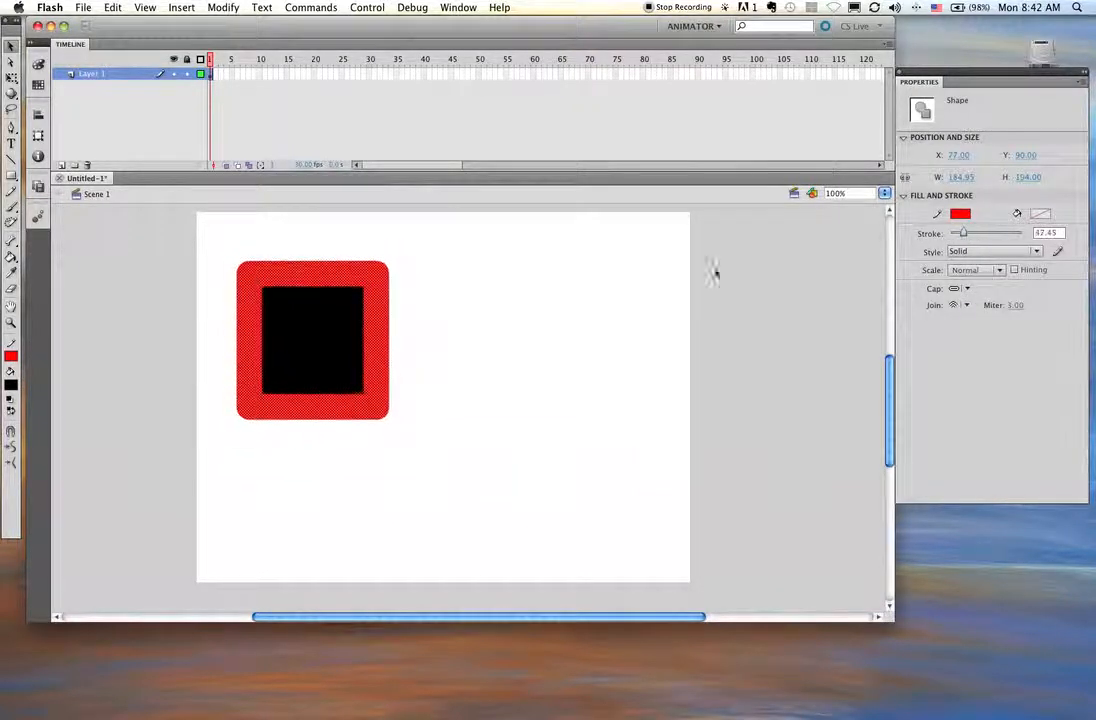
click(646, 276)
- Change the square's inner fill to medium blue
click(308, 314)
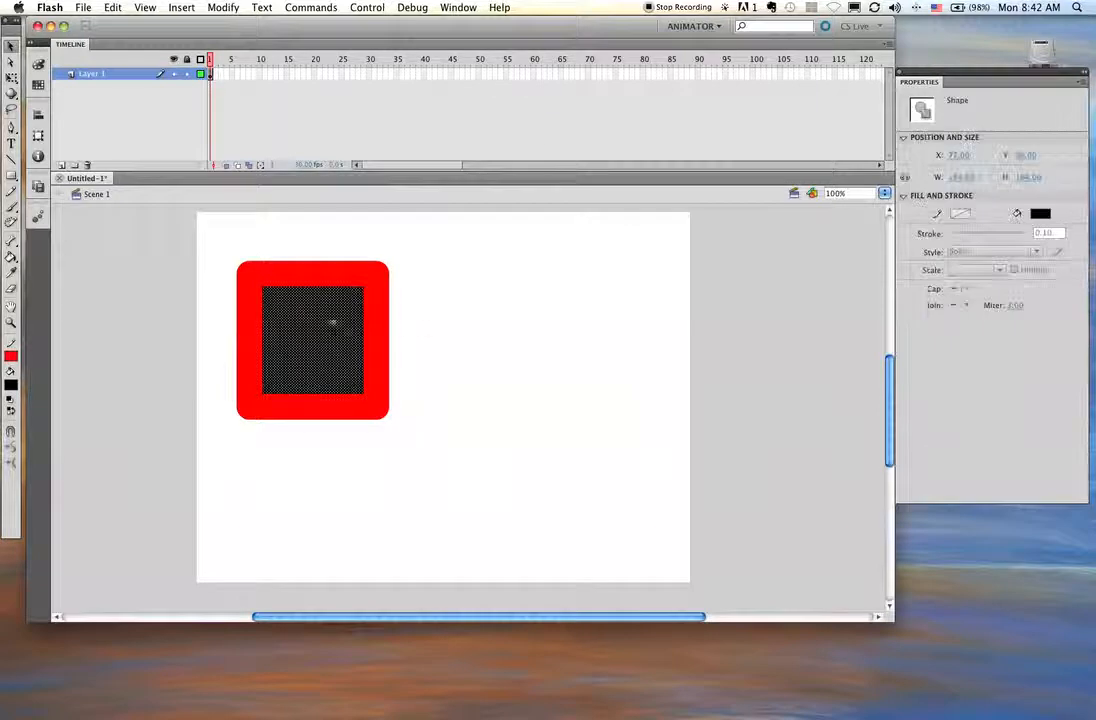
click(1030, 214)
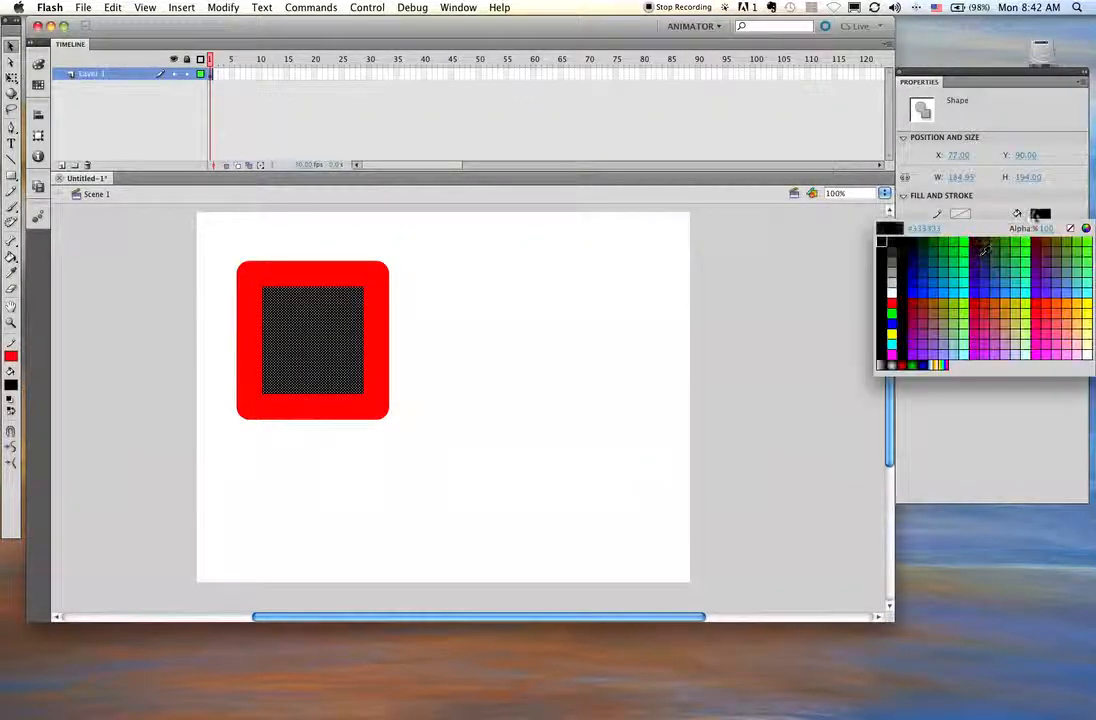
click(948, 256)
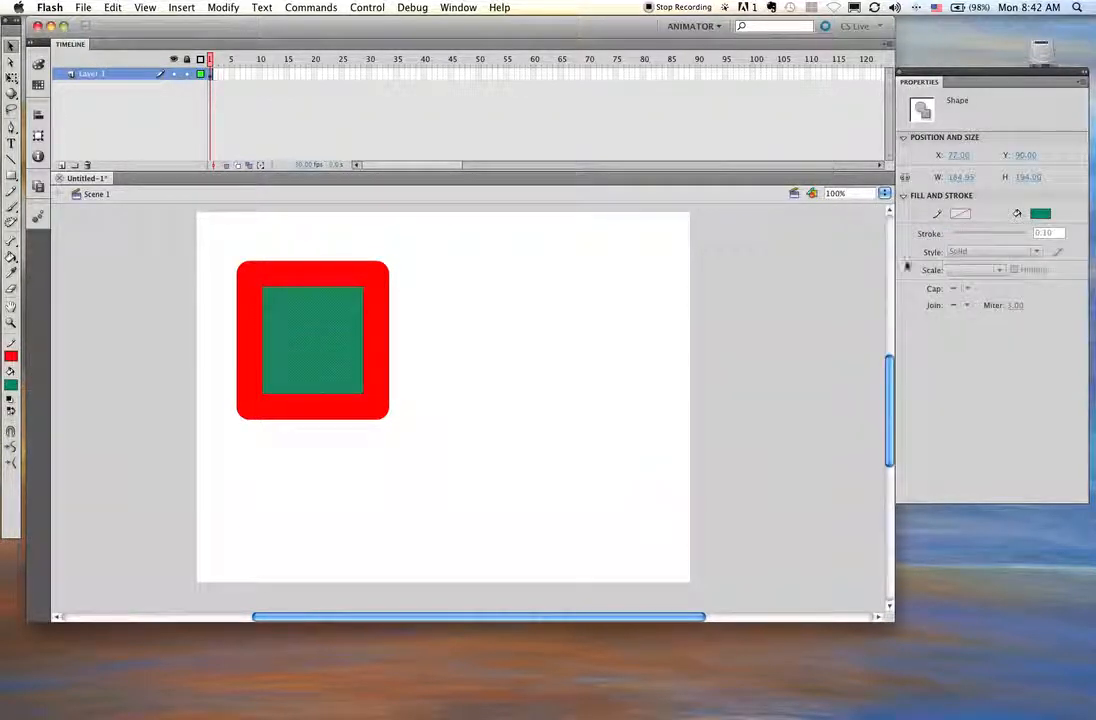
click(192, 360)
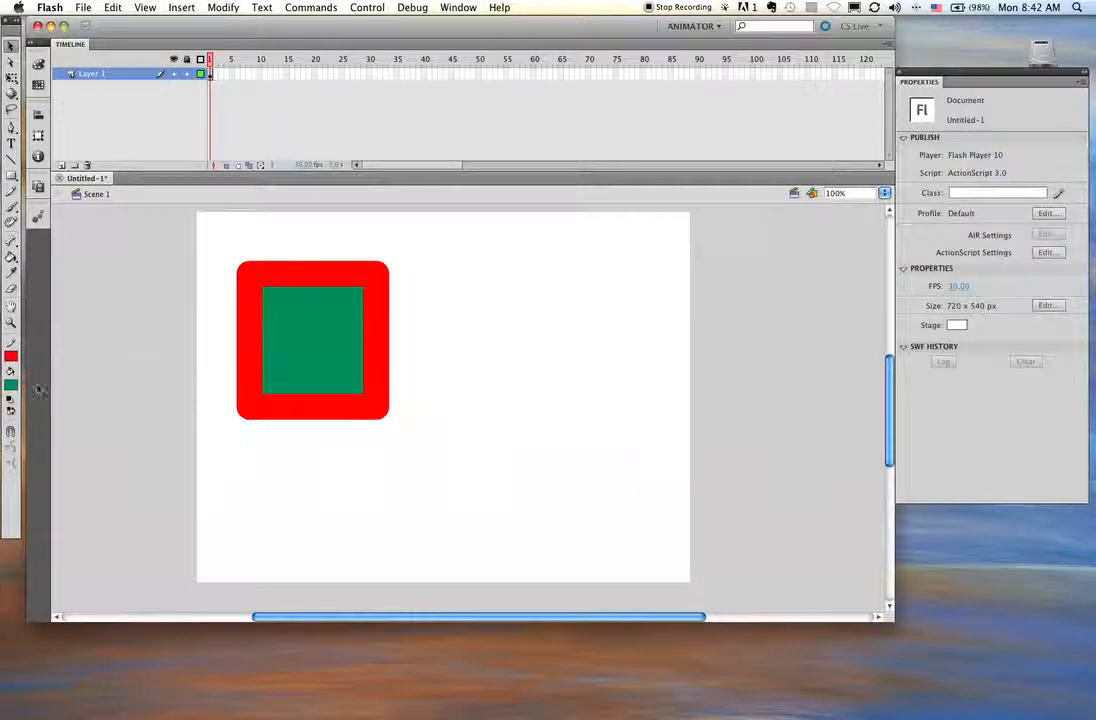
click(11, 385)
click(76, 412)
click(303, 330)
click(179, 325)
click(306, 345)
click(11, 384)
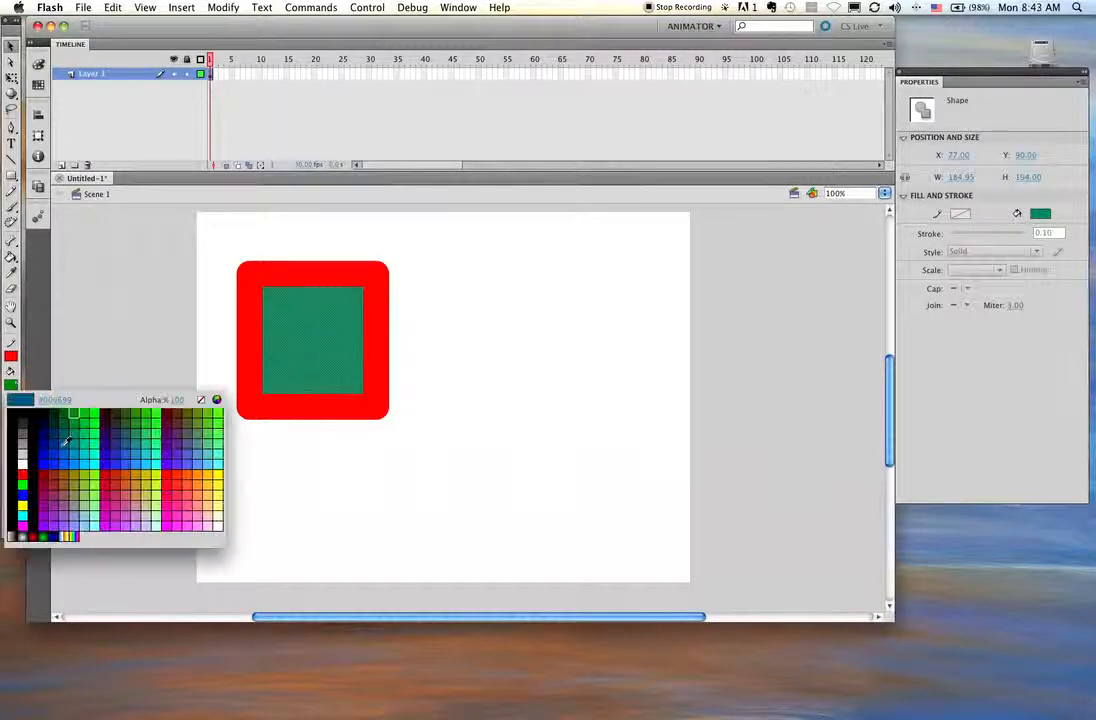
click(71, 446)
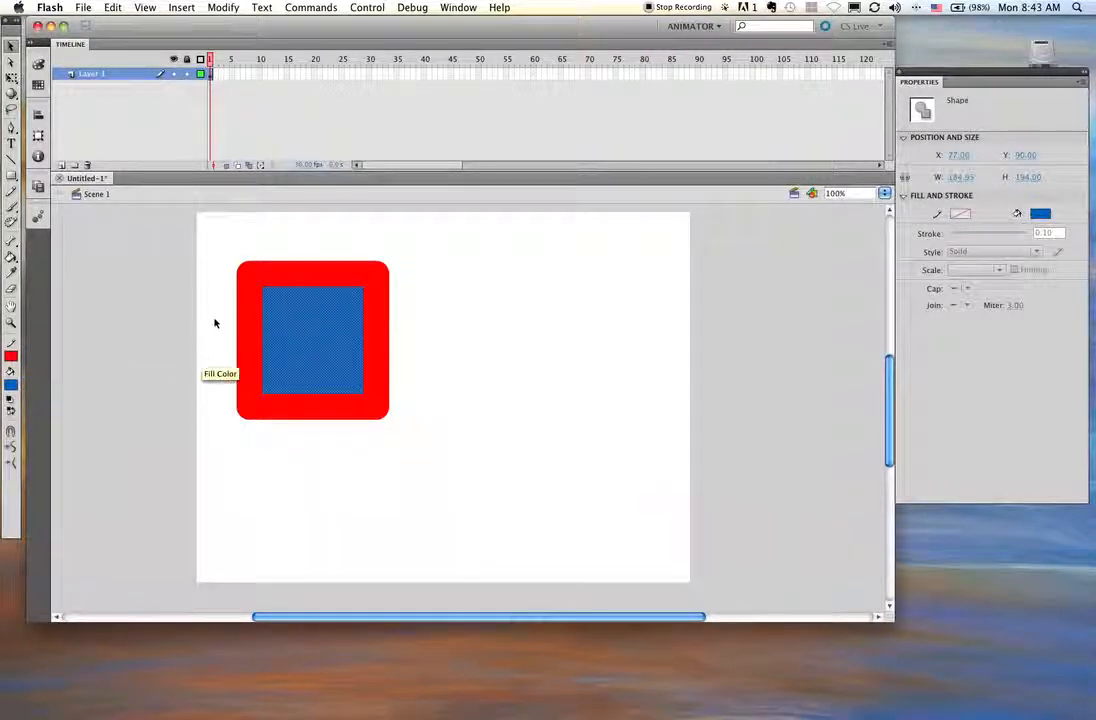
click(165, 440)
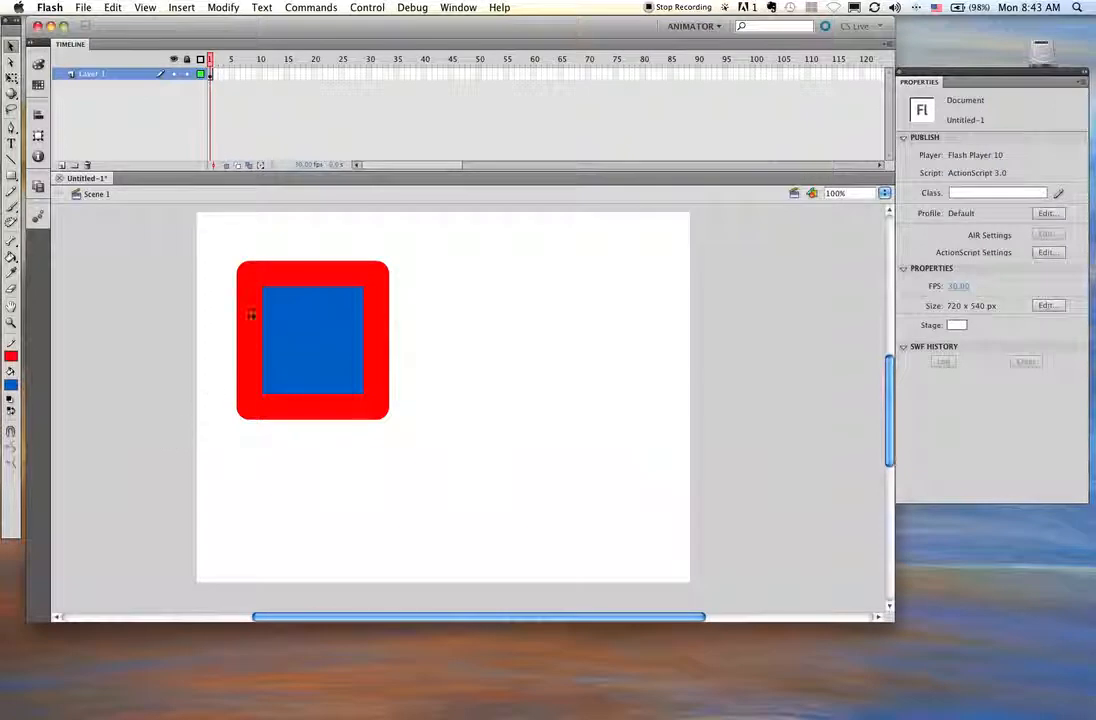
- Select the entire outline and set its stroke colour to dark blue
click(295, 276)
click(242, 314)
click(309, 280)
click(372, 326)
click(305, 410)
click(243, 382)
double_click(282, 279)
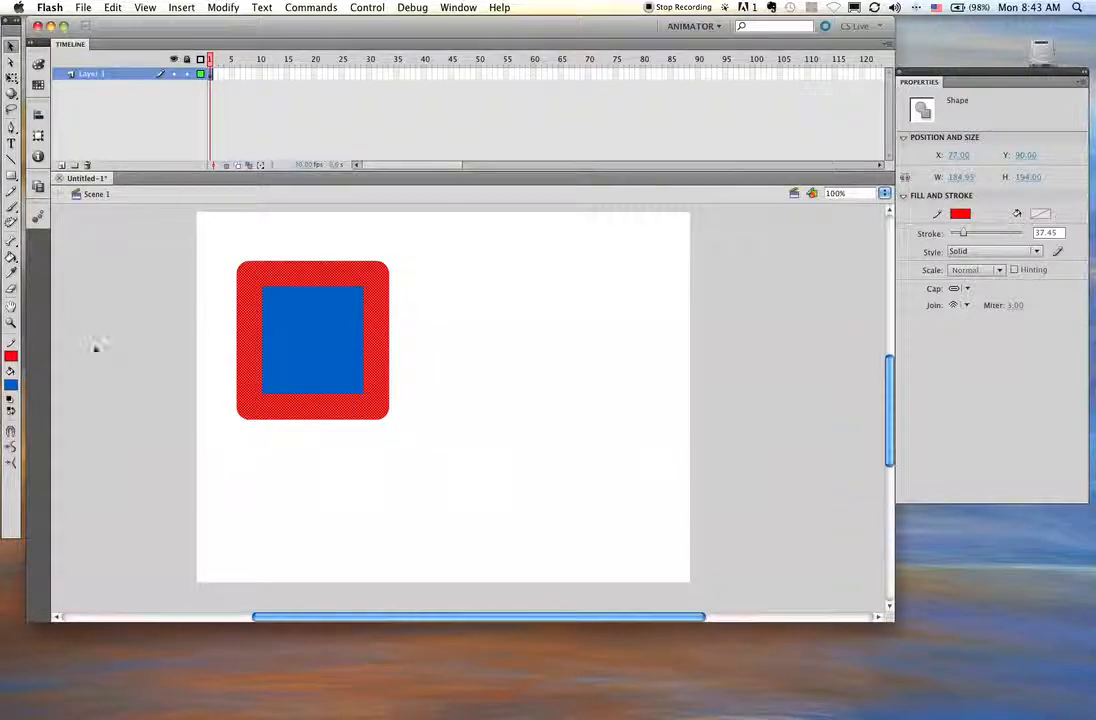
click(11, 356)
click(46, 420)
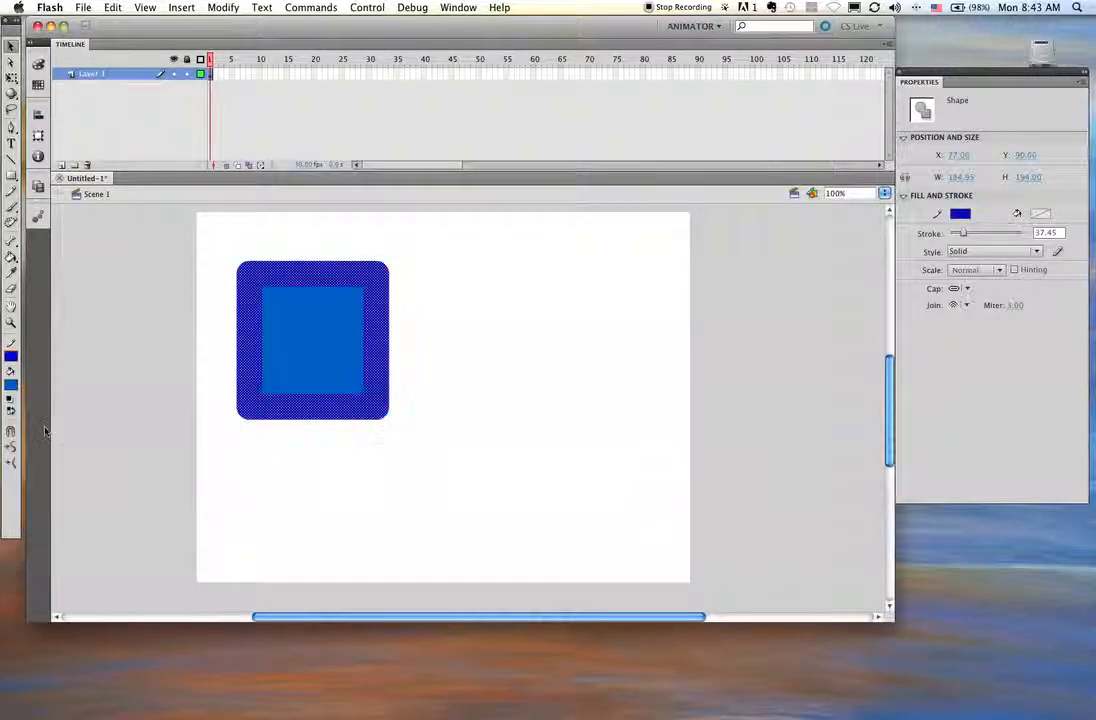
click(155, 324)
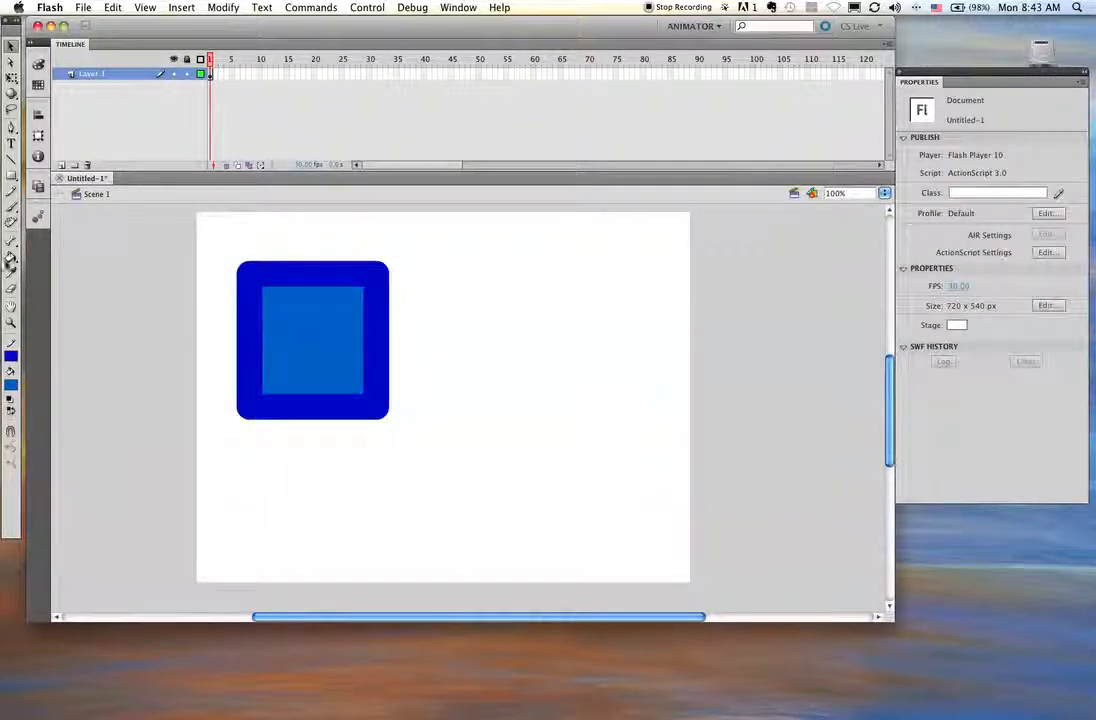
- Set the stroke and fill swatches to green and fill the square bright green with the Paint Bucket
click(11, 356)
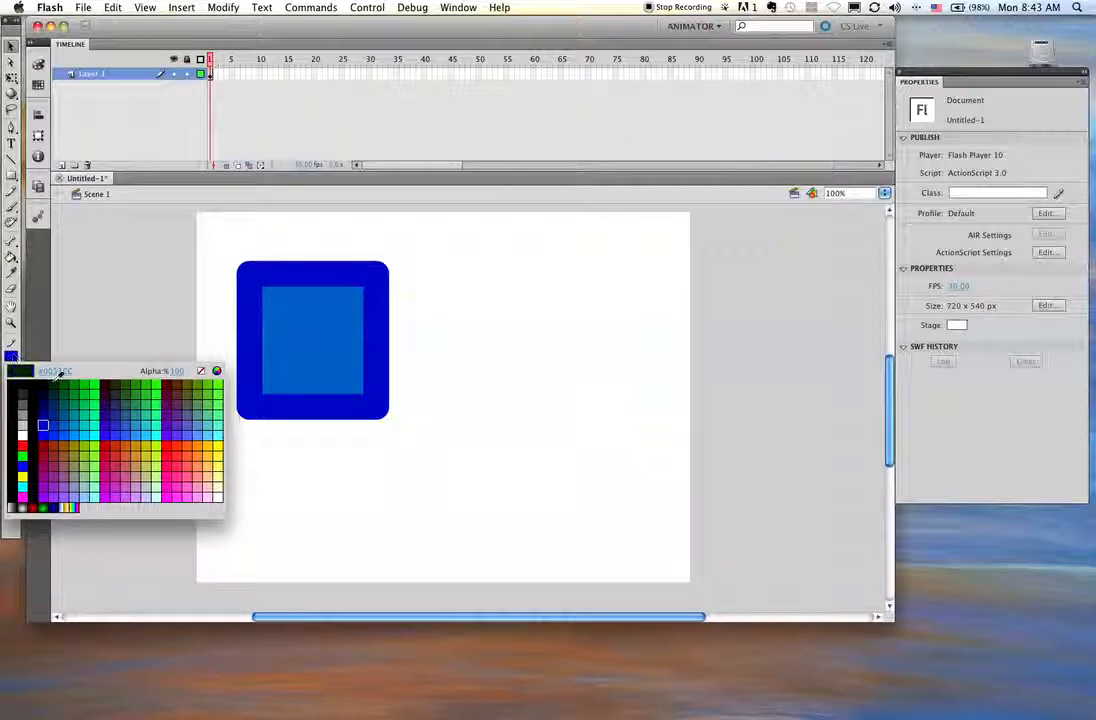
click(77, 389)
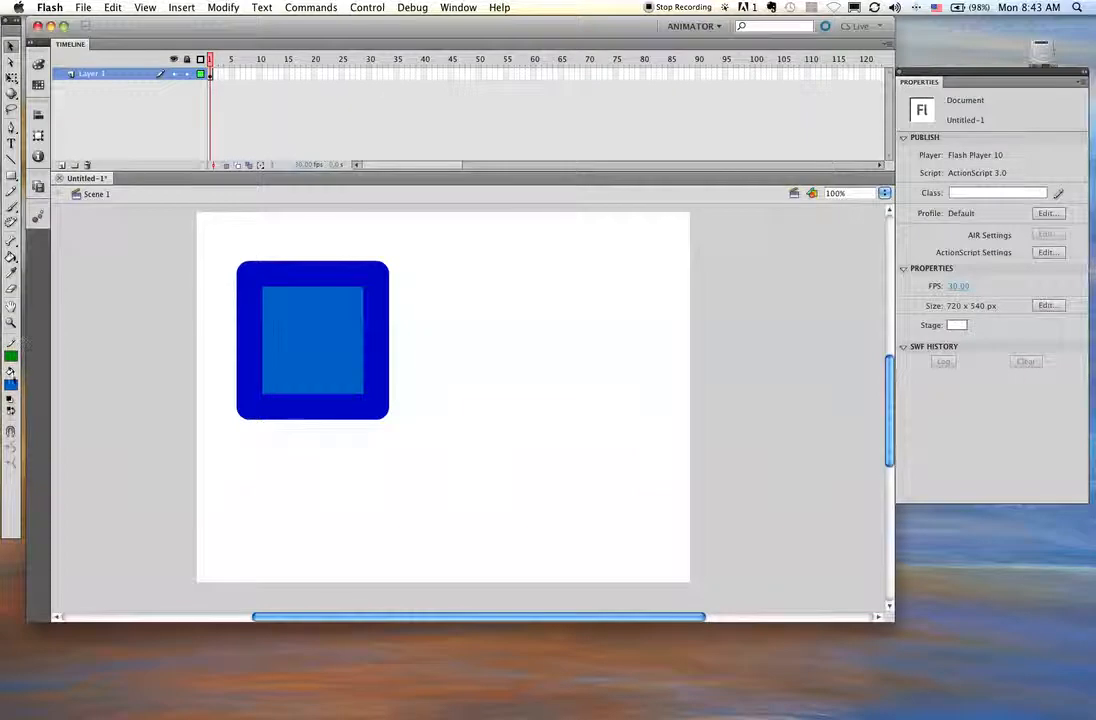
click(11, 384)
click(97, 440)
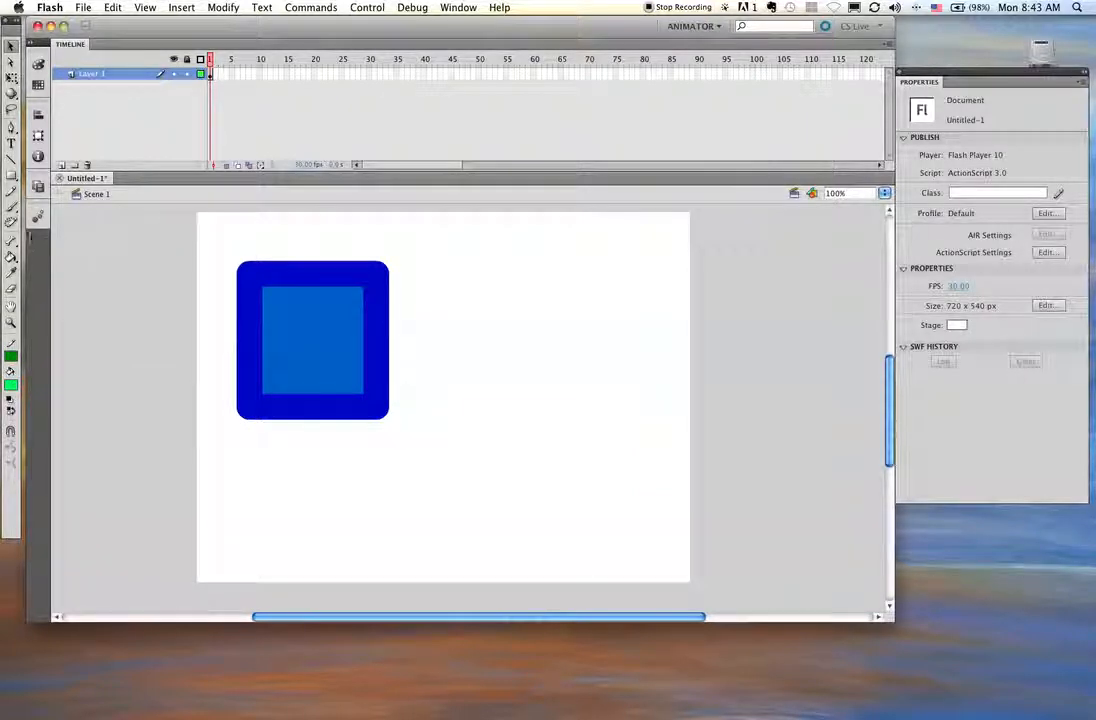
click(11, 256)
click(297, 328)
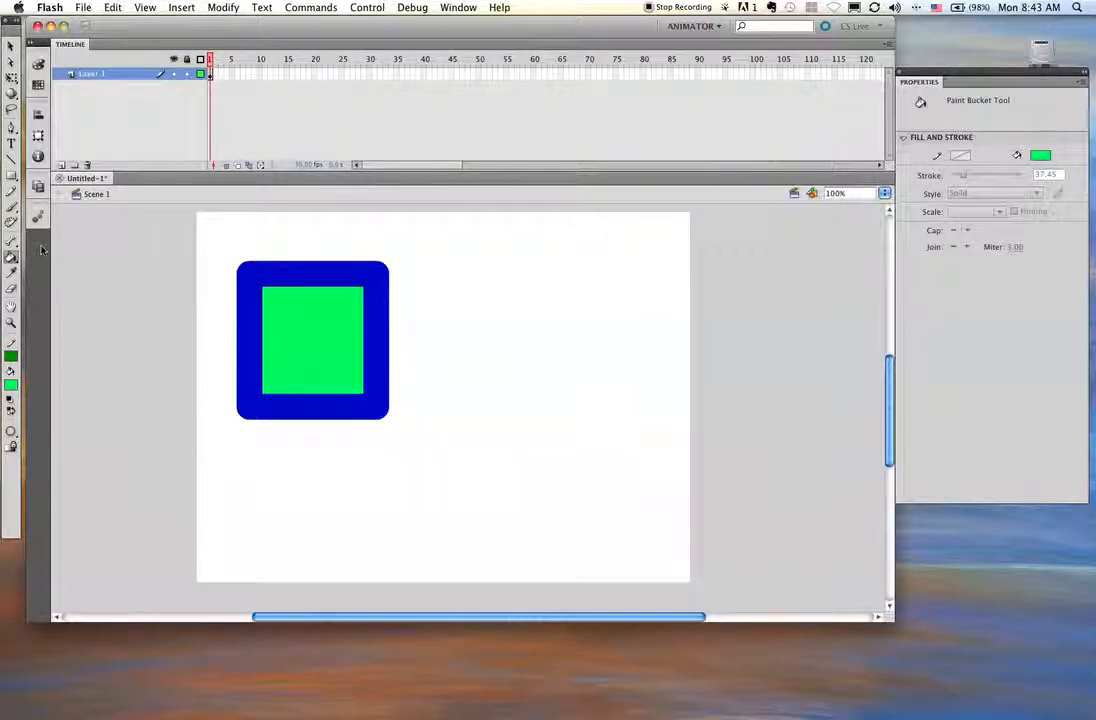
- Recolour the square's border dark green with the Ink Bottle tool
click(11, 256)
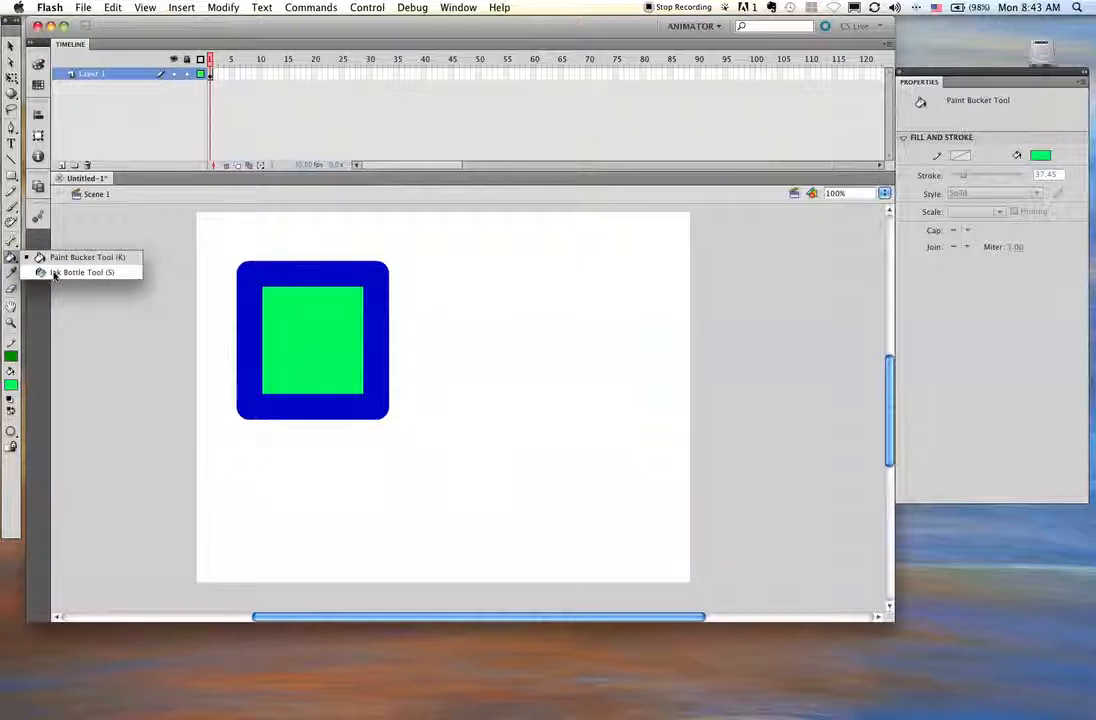
click(54, 274)
click(250, 316)
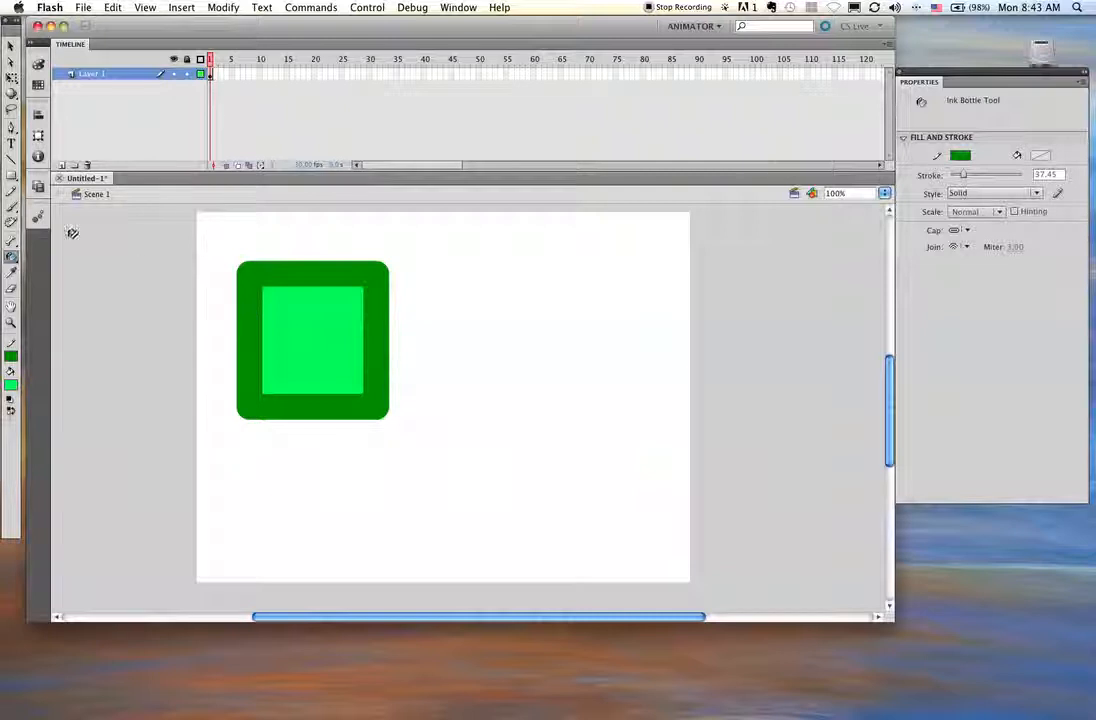
- Fill the square blue, then change its inner fill to #996666
click(11, 256)
click(40, 257)
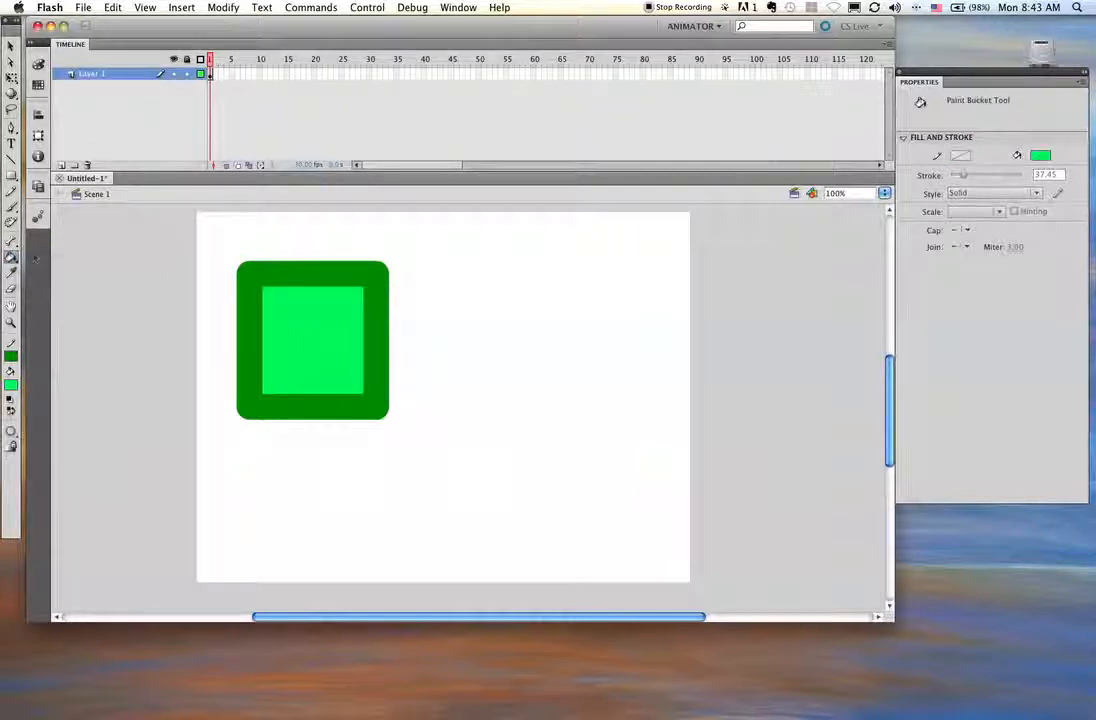
click(11, 385)
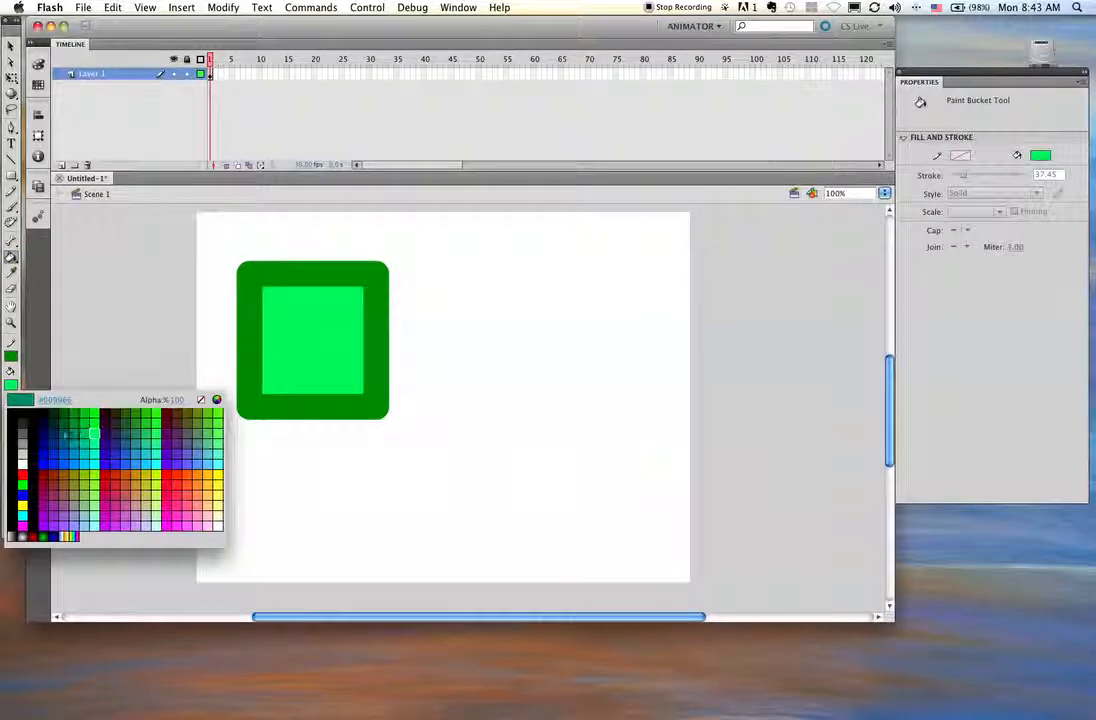
click(42, 453)
click(289, 326)
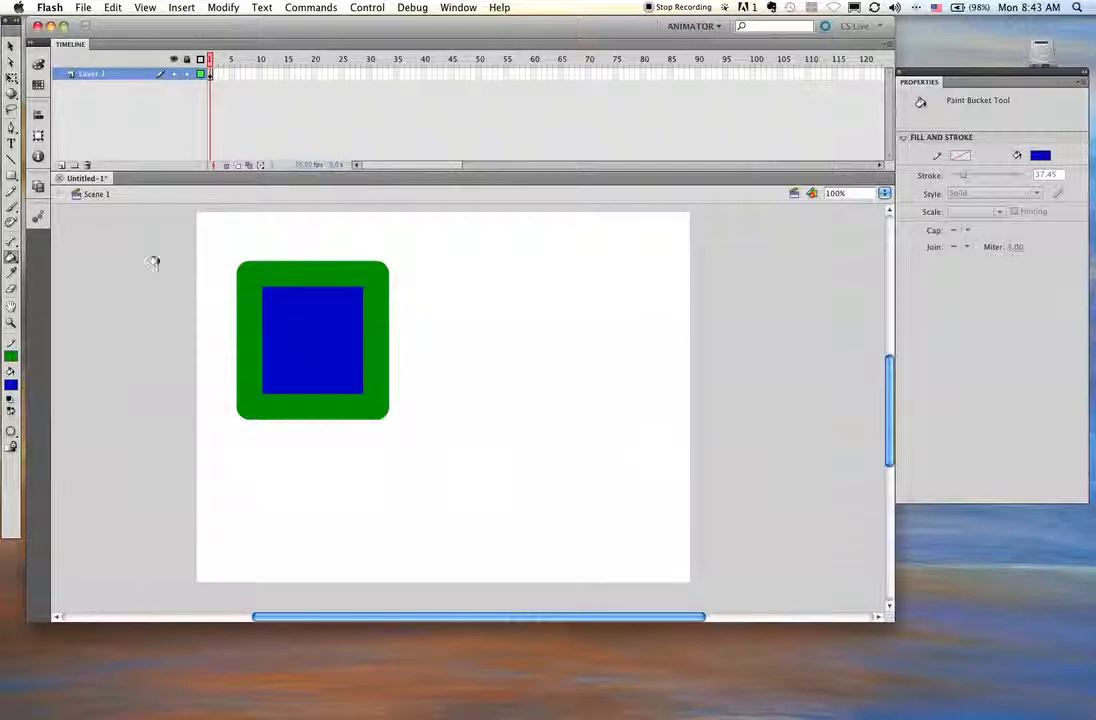
key(v)
click(305, 313)
click(11, 385)
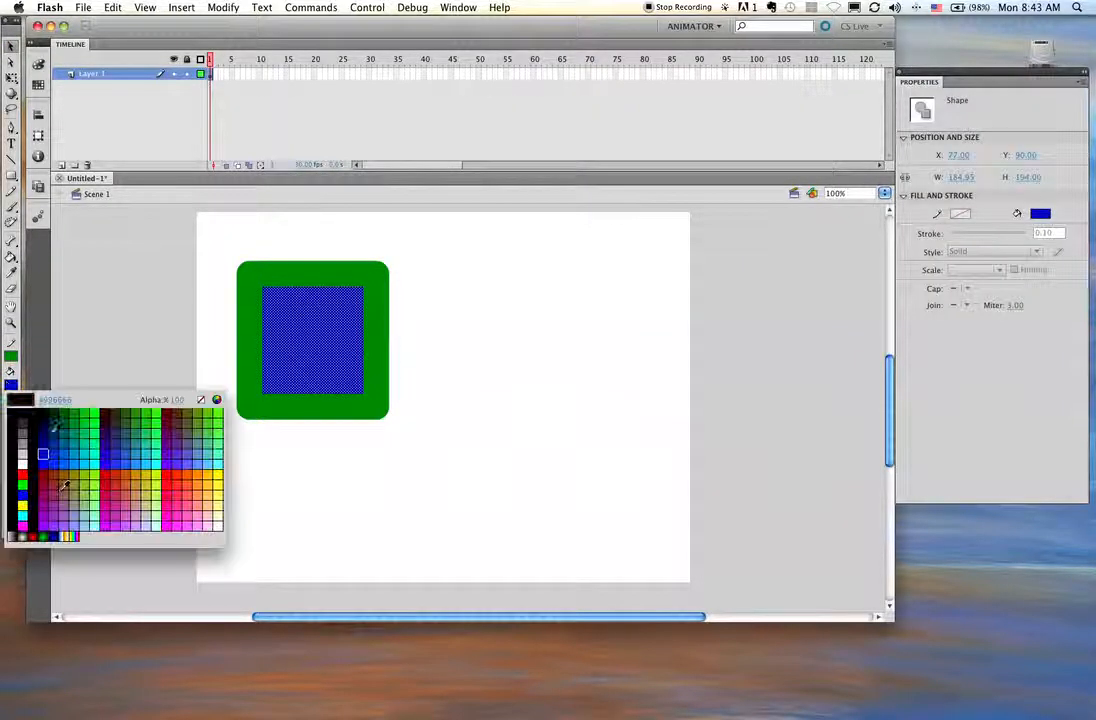
click(65, 485)
click(208, 308)
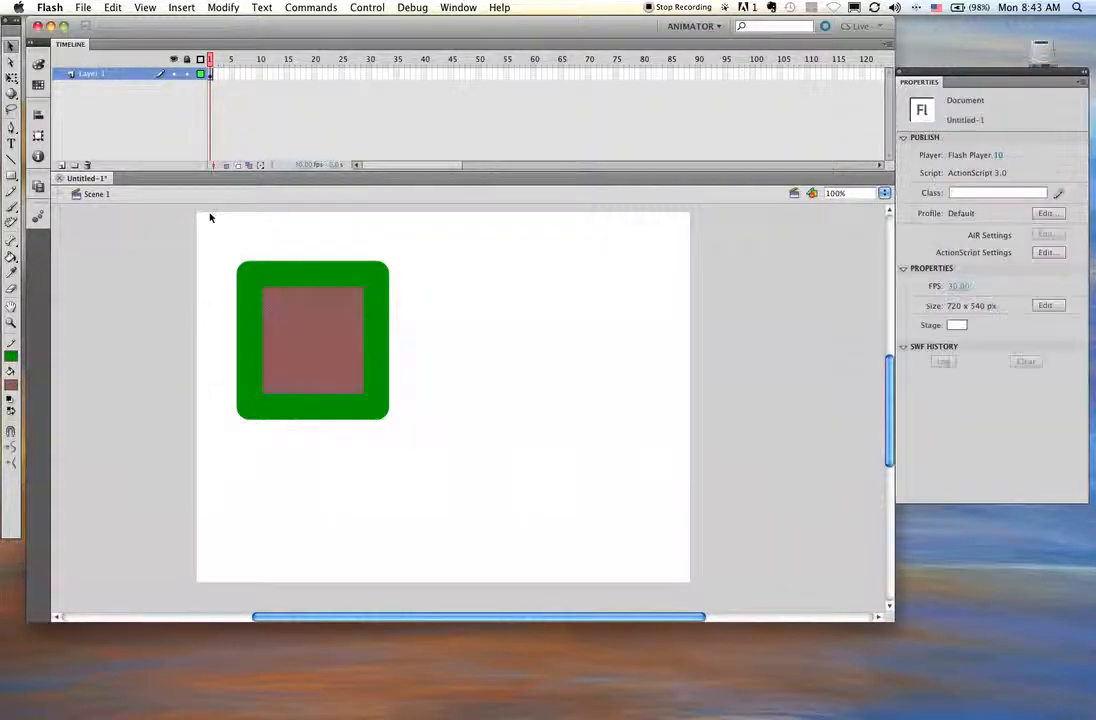
- Draw an oval and a small circle below the square with the Oval tool
drag(11, 175, 55, 189)
mouse_move(475, 247)
mouse_down()
mouse_move(558, 326)
mouse_move(568, 360)
mouse_up()
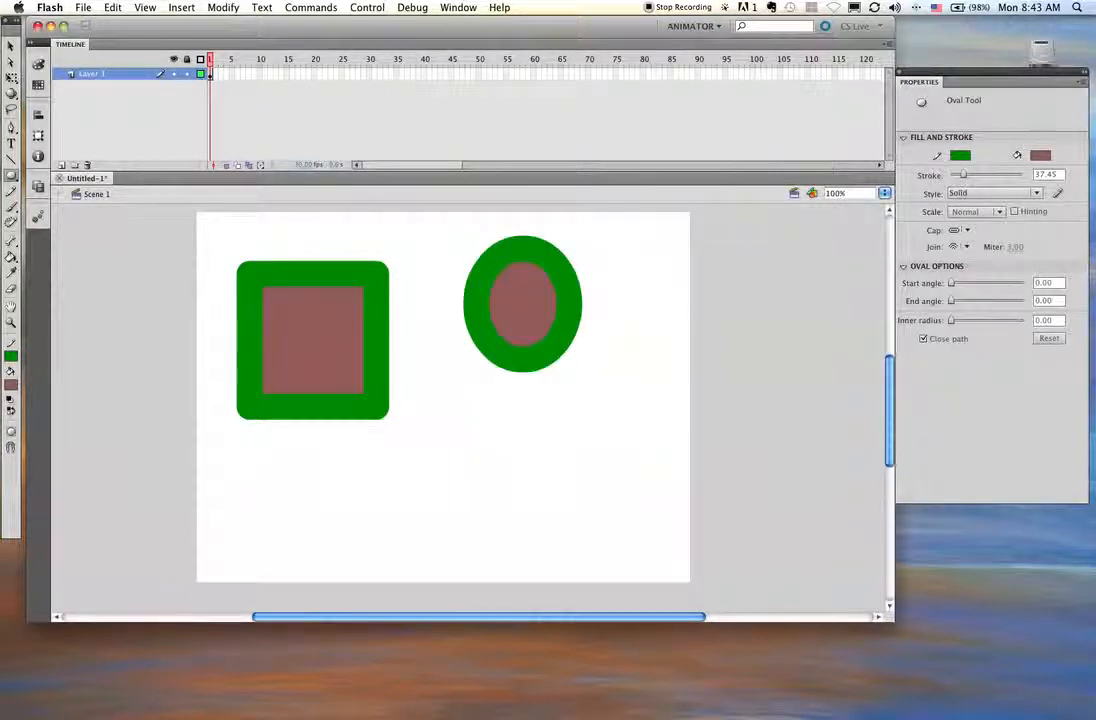
drag(429, 394, 492, 450)
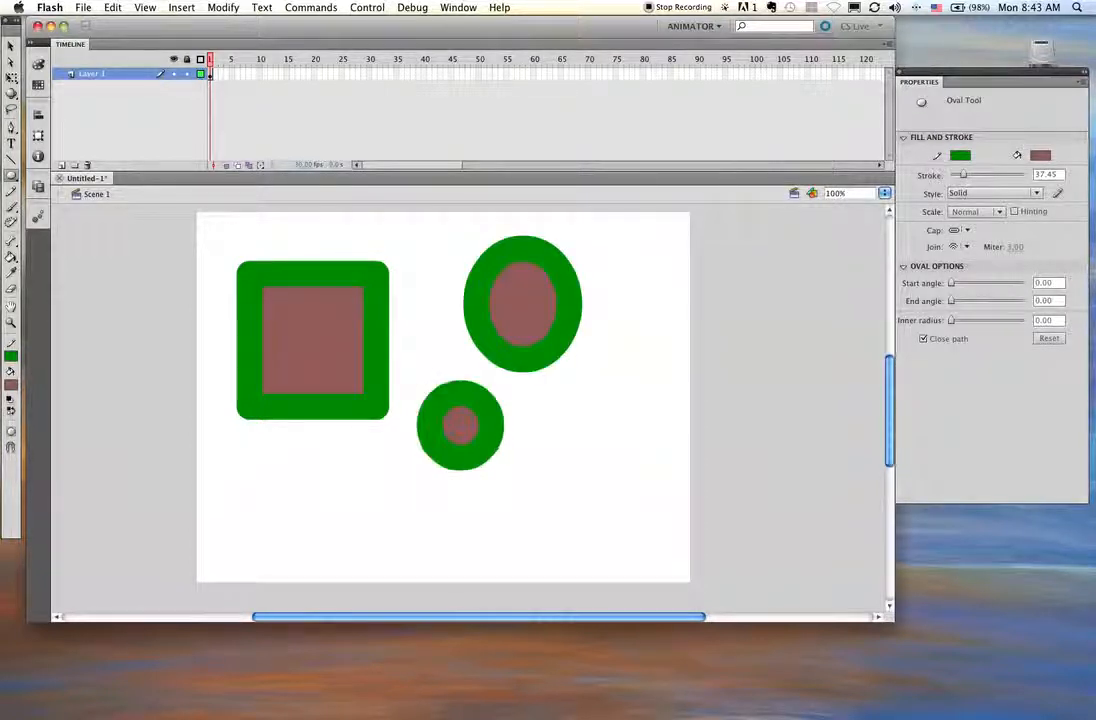
- Thin the small circle's outline, give it a dark blue fill, then marquee-select all shapes
click(13, 46)
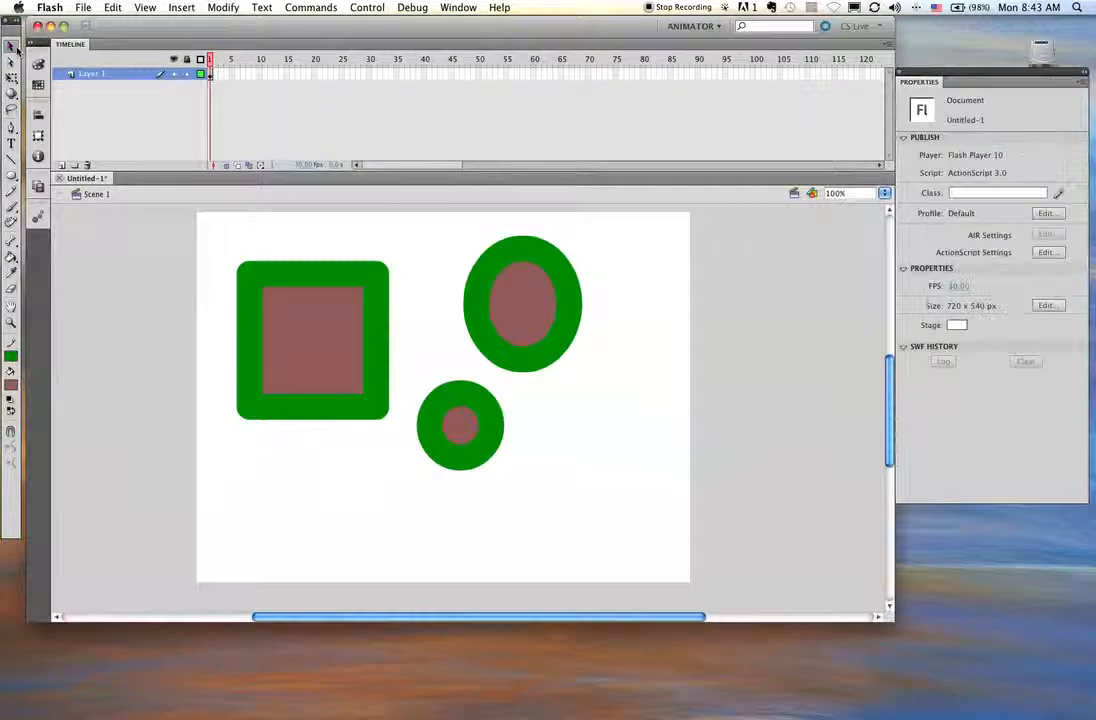
click(478, 408)
drag(965, 235, 952, 239)
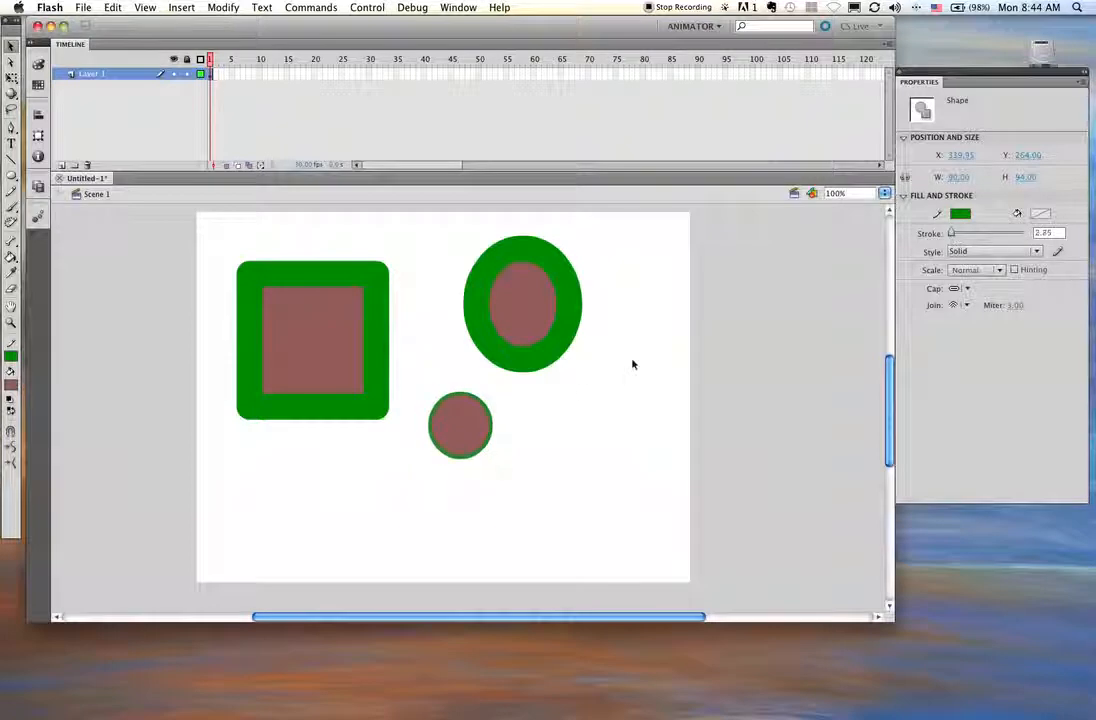
click(540, 410)
click(472, 421)
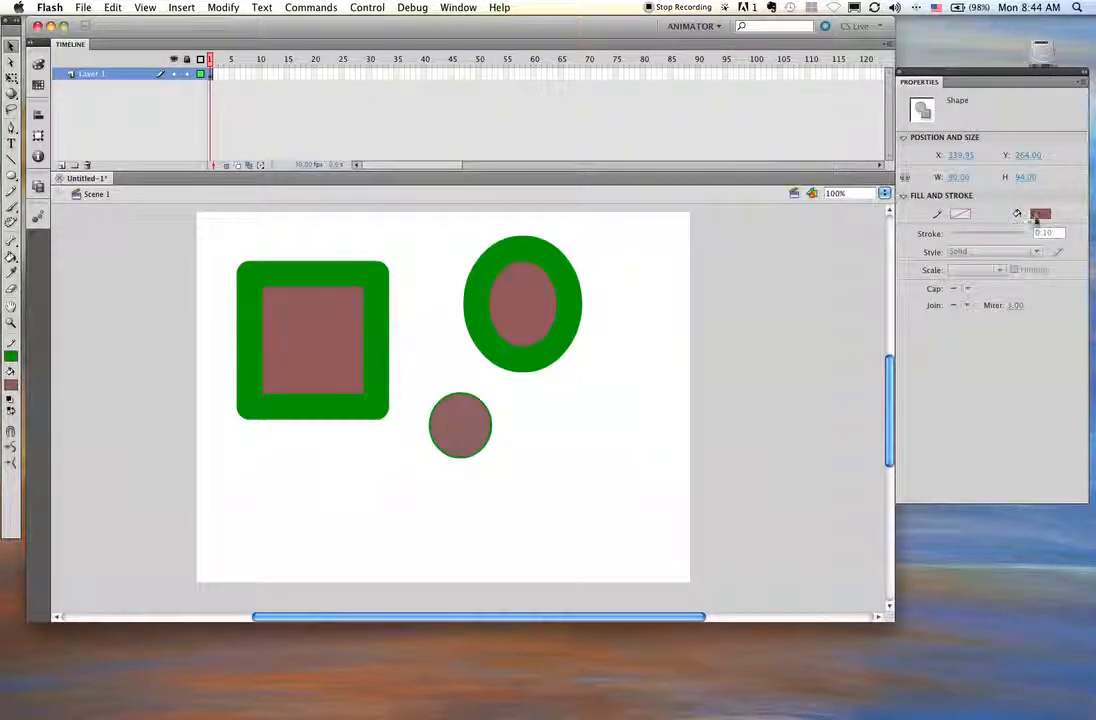
click(1038, 215)
click(978, 260)
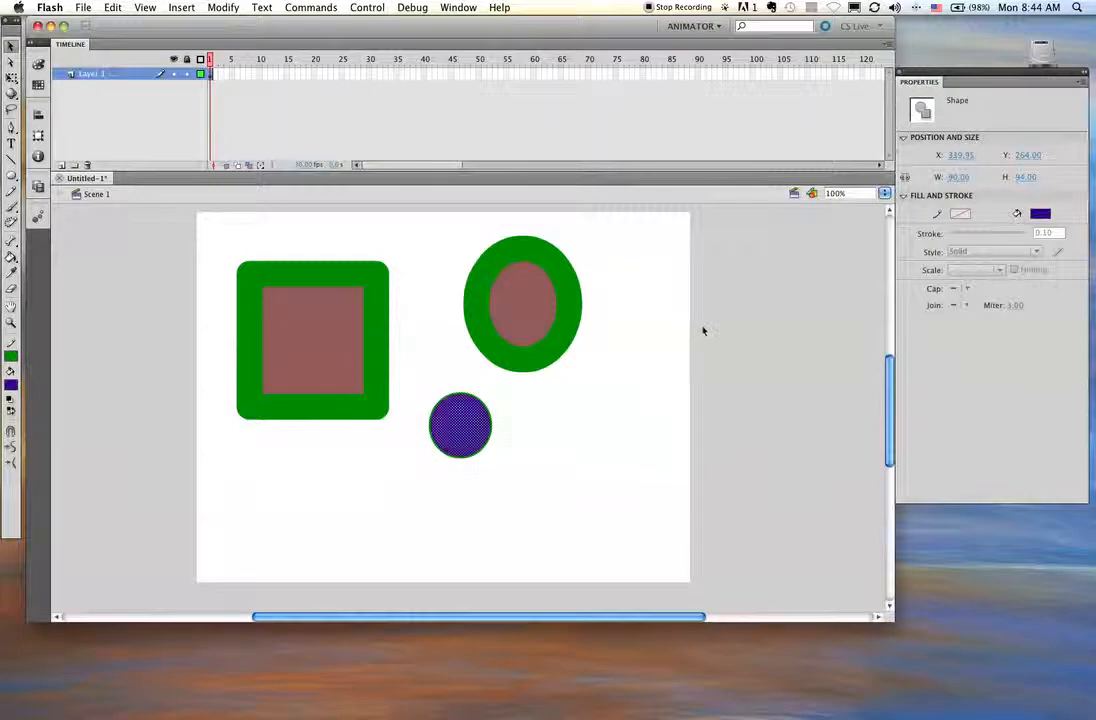
click(712, 327)
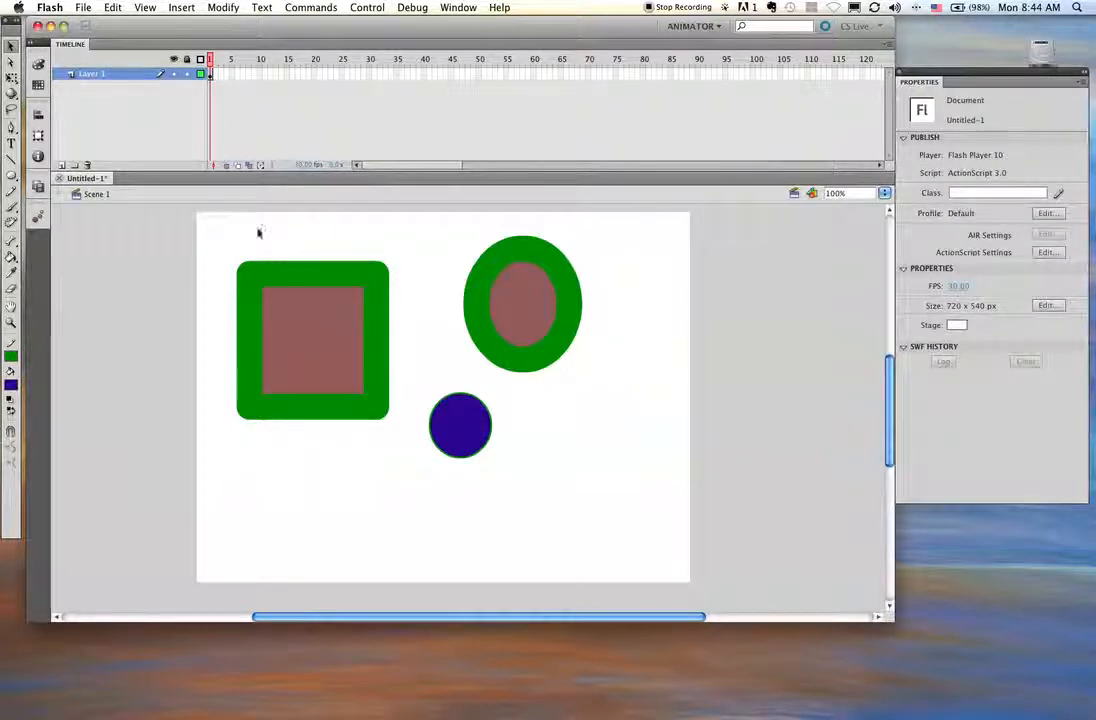
drag(195, 208, 638, 516)
- Delete all shapes and draw a dark blue pentagon with the PolyStar tool
key(Delete)
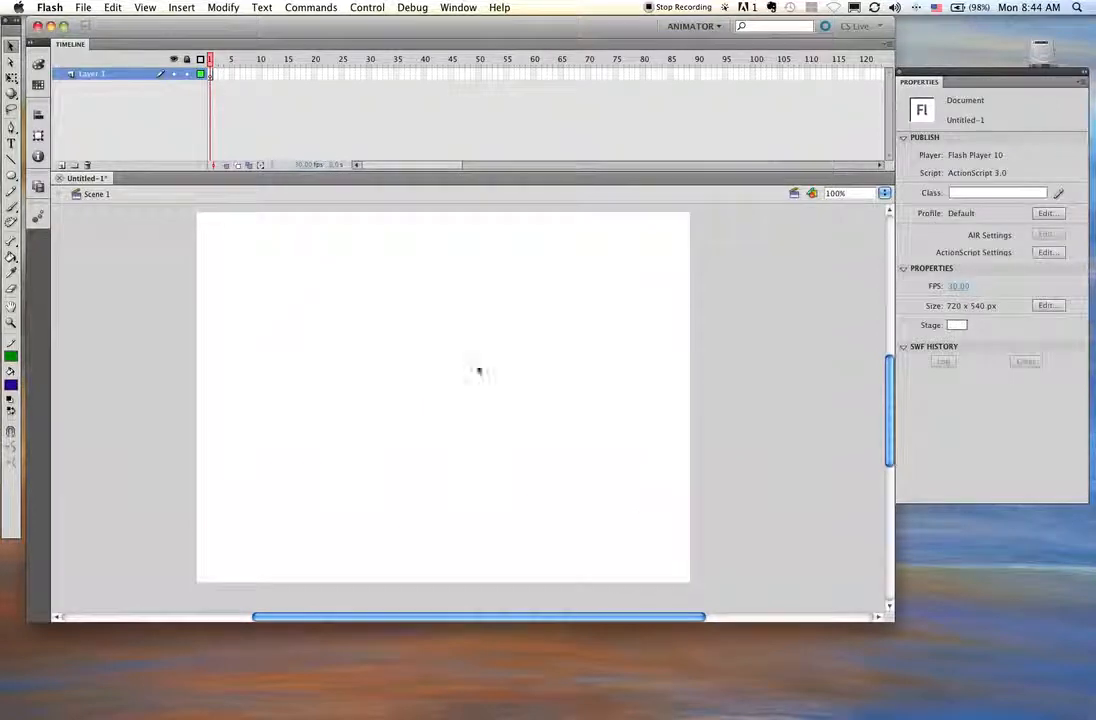
drag(11, 175, 55, 235)
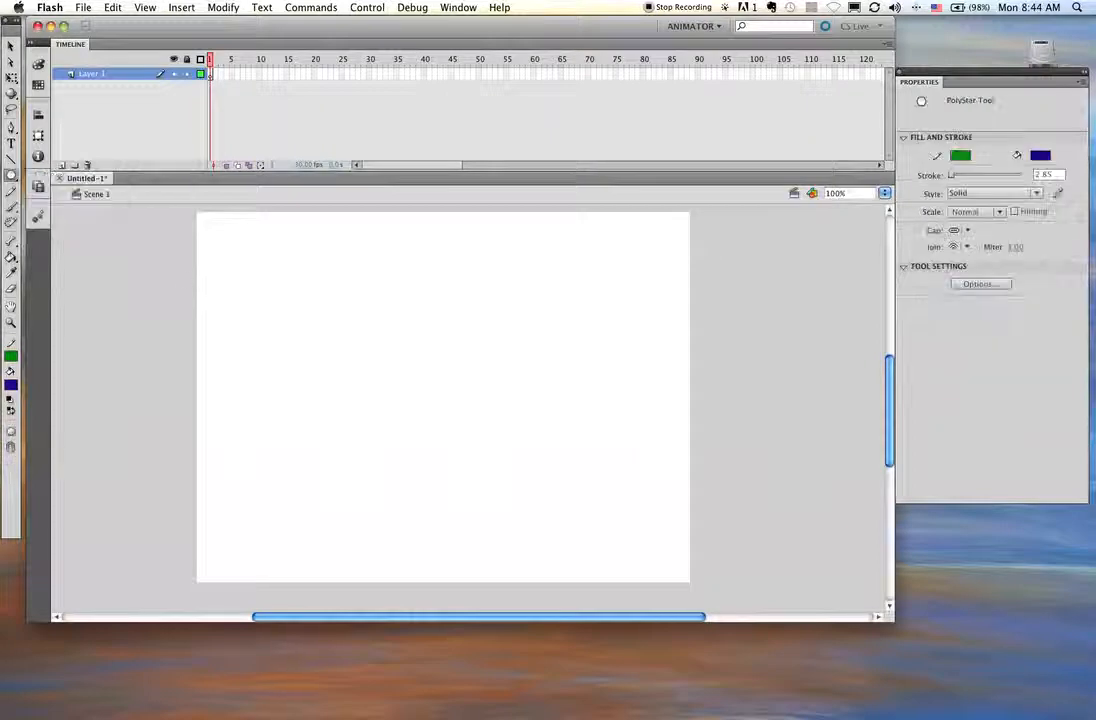
mouse_move(308, 301)
mouse_down()
mouse_move(305, 226)
mouse_move(306, 244)
mouse_up()
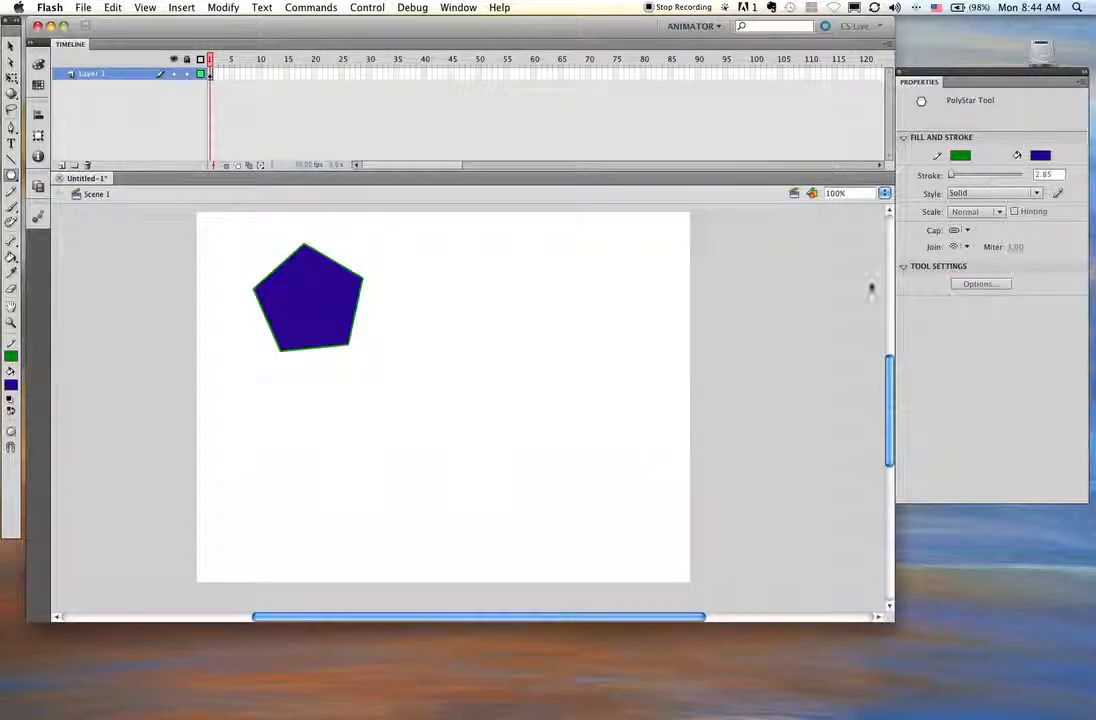
click(979, 284)
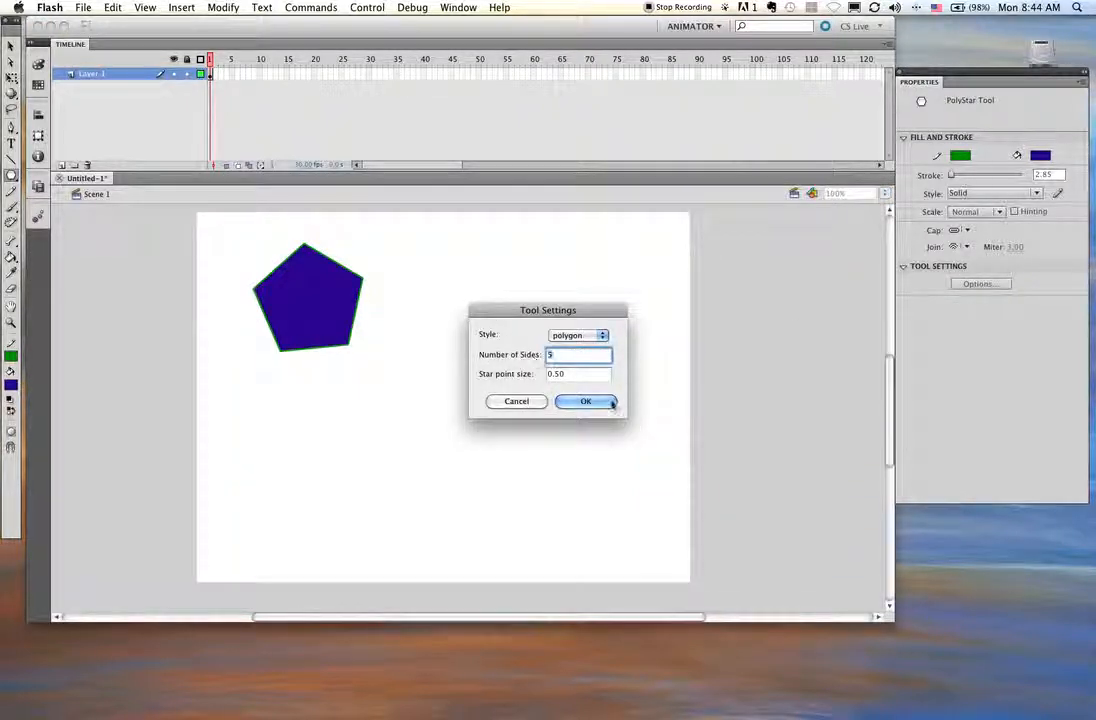
- Switch the PolyStar style to star and draw a six-point star right of the pentagon
click(596, 336)
click(592, 347)
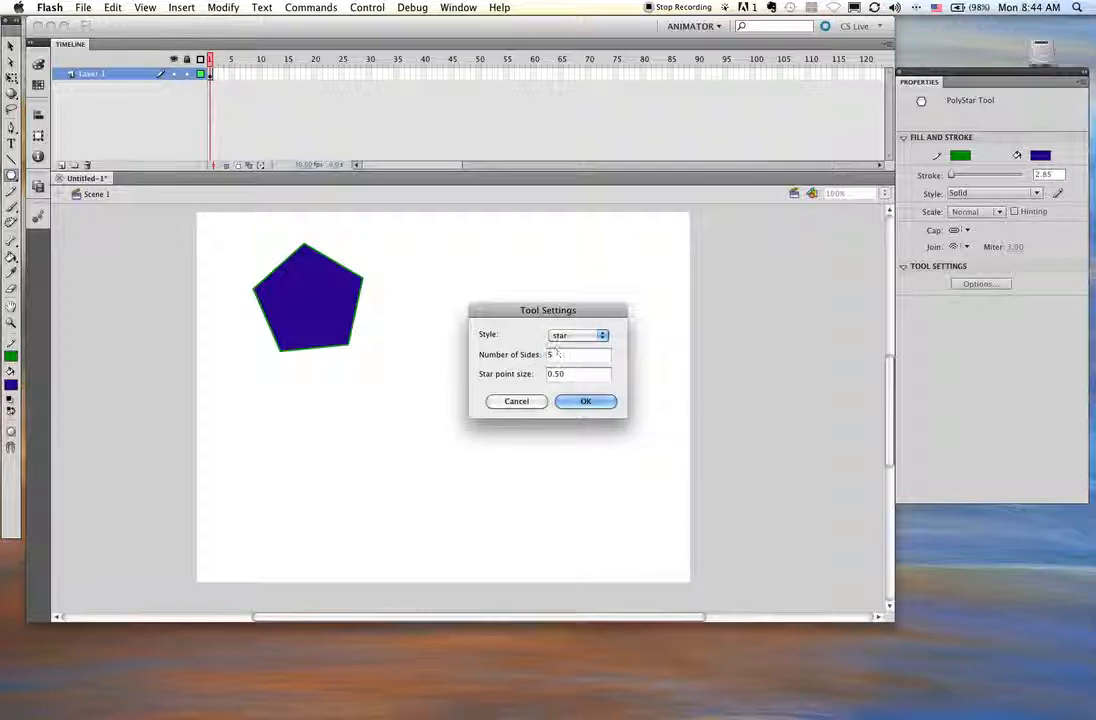
click(586, 403)
drag(476, 282, 521, 307)
- Switch the style back to polygon and draw a hexagon below the star
click(1000, 286)
click(578, 335)
click(570, 322)
click(586, 402)
drag(502, 382, 548, 410)
- Set star point size 0 with star style and draw a thin spiky star
click(980, 284)
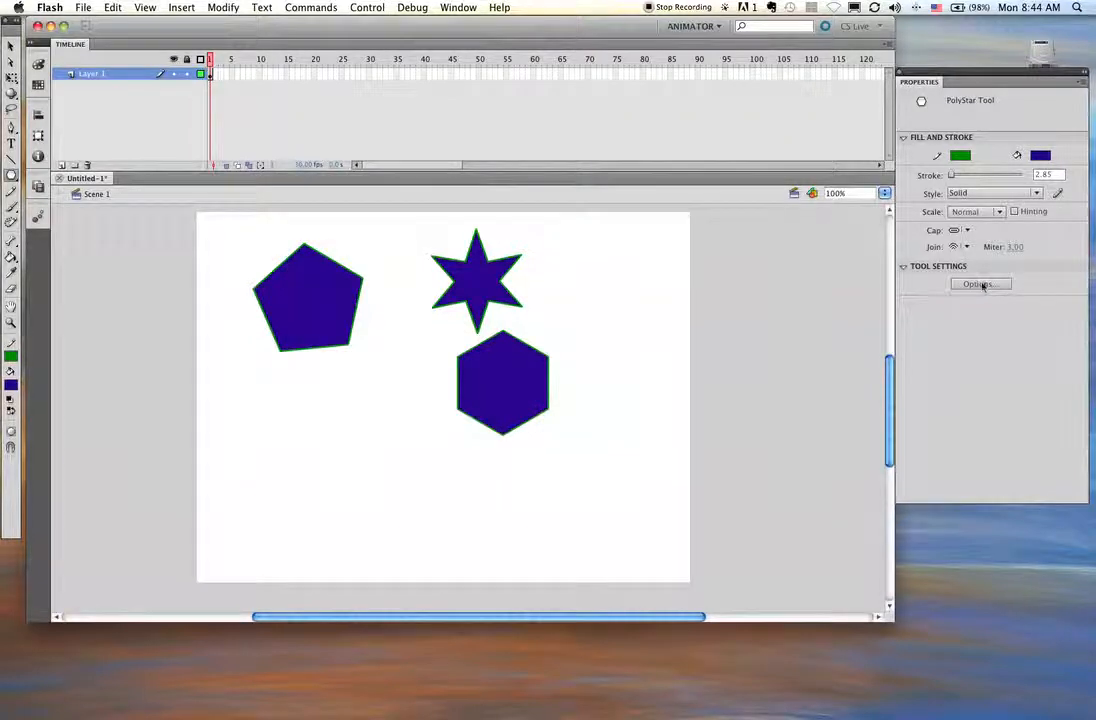
click(564, 374)
drag(564, 374, 538, 375)
text(0)
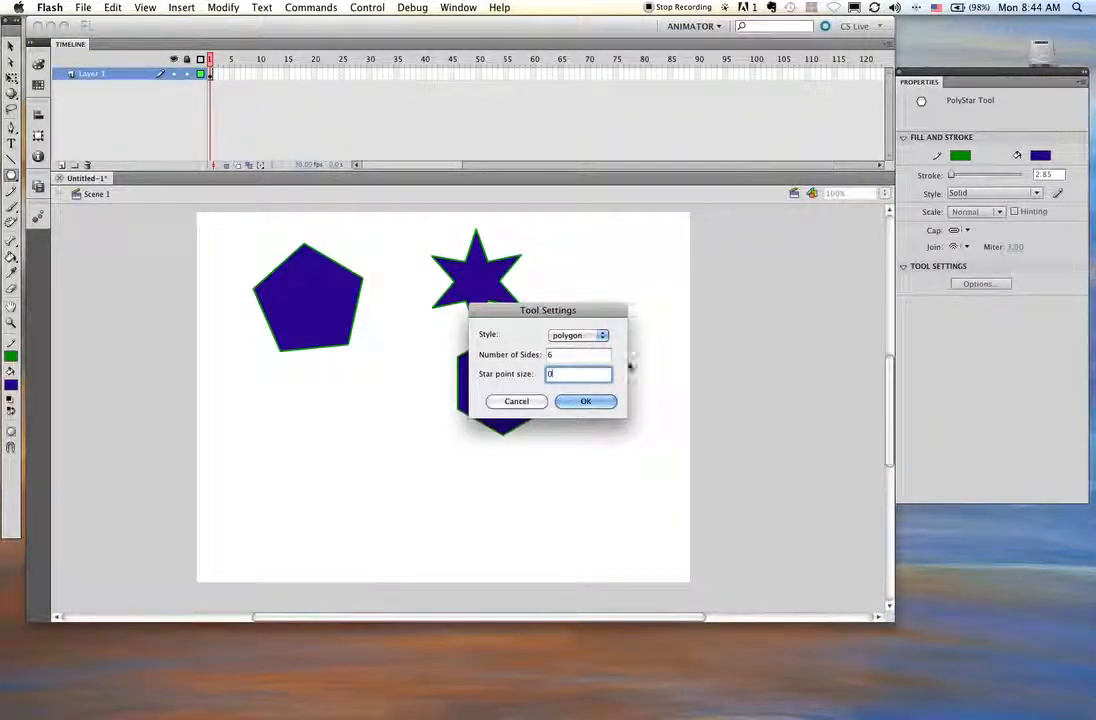
click(596, 335)
click(587, 349)
click(586, 402)
mouse_move(599, 314)
mouse_down()
mouse_move(626, 348)
mouse_move(528, 375)
mouse_up()
- Change the star point size to 0.8 and draw a blunt star below the spiky one
click(979, 284)
text(0.8)
click(580, 401)
drag(612, 416, 650, 436)
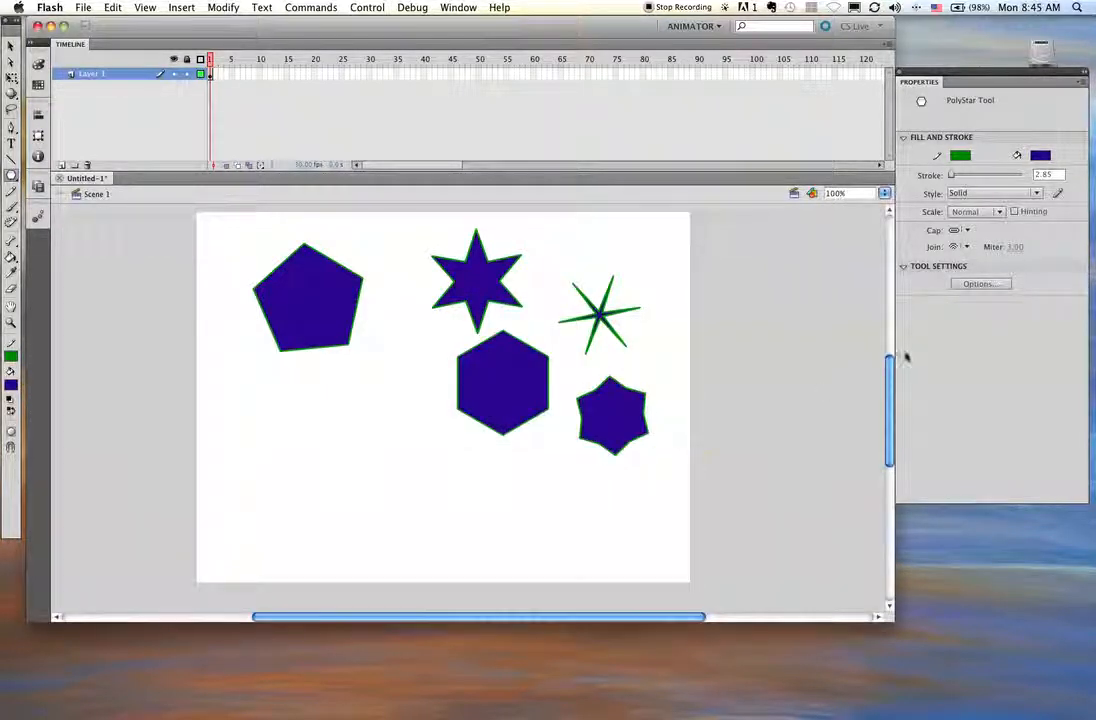
- Set star point size 0.75 and draw a six-point star left of the hexagon
click(979, 284)
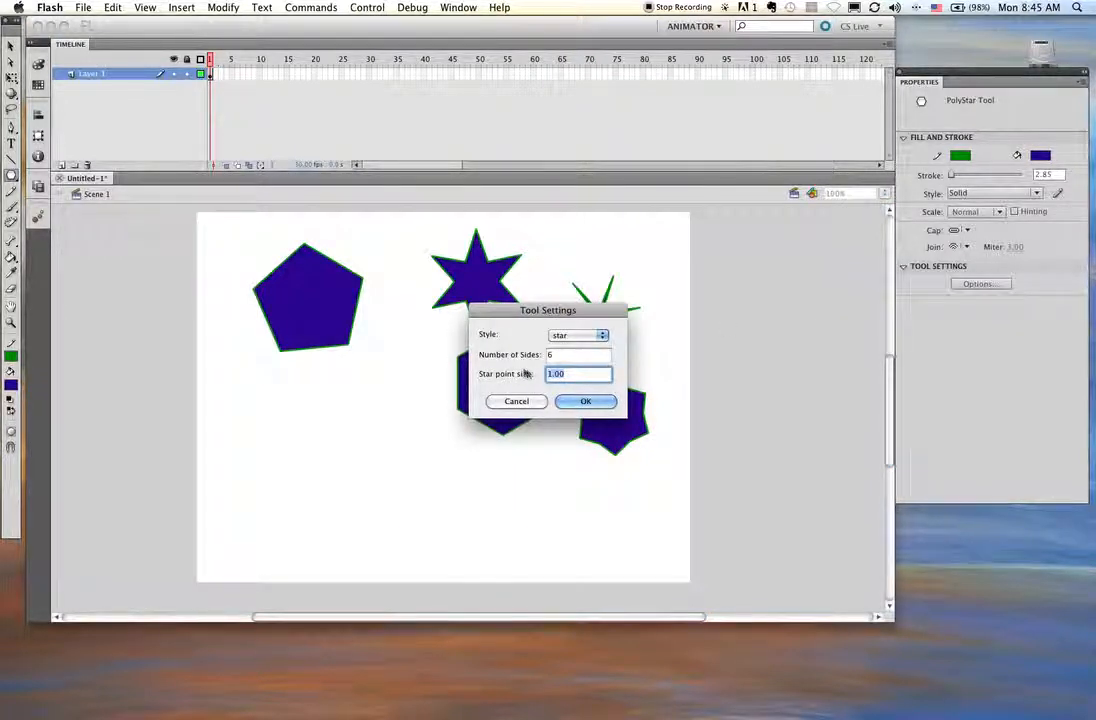
key(BackSpace)
text(.75)
click(585, 403)
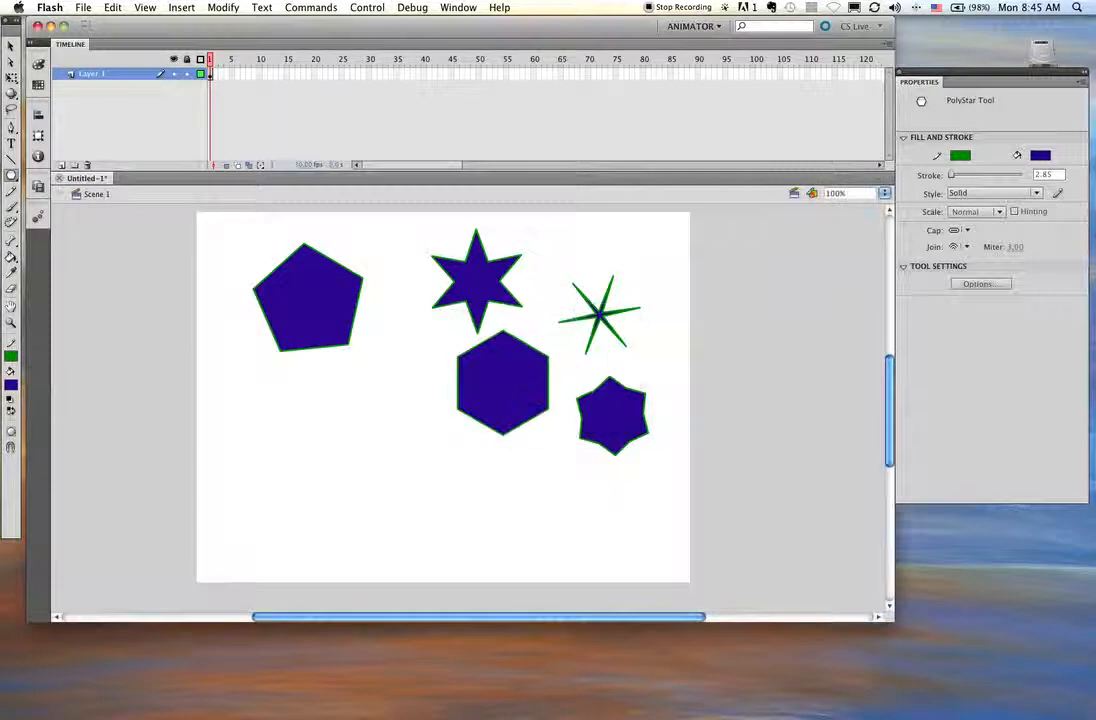
drag(333, 415, 335, 449)
- Draw a small six-point star in the lower left
click(978, 284)
click(576, 373)
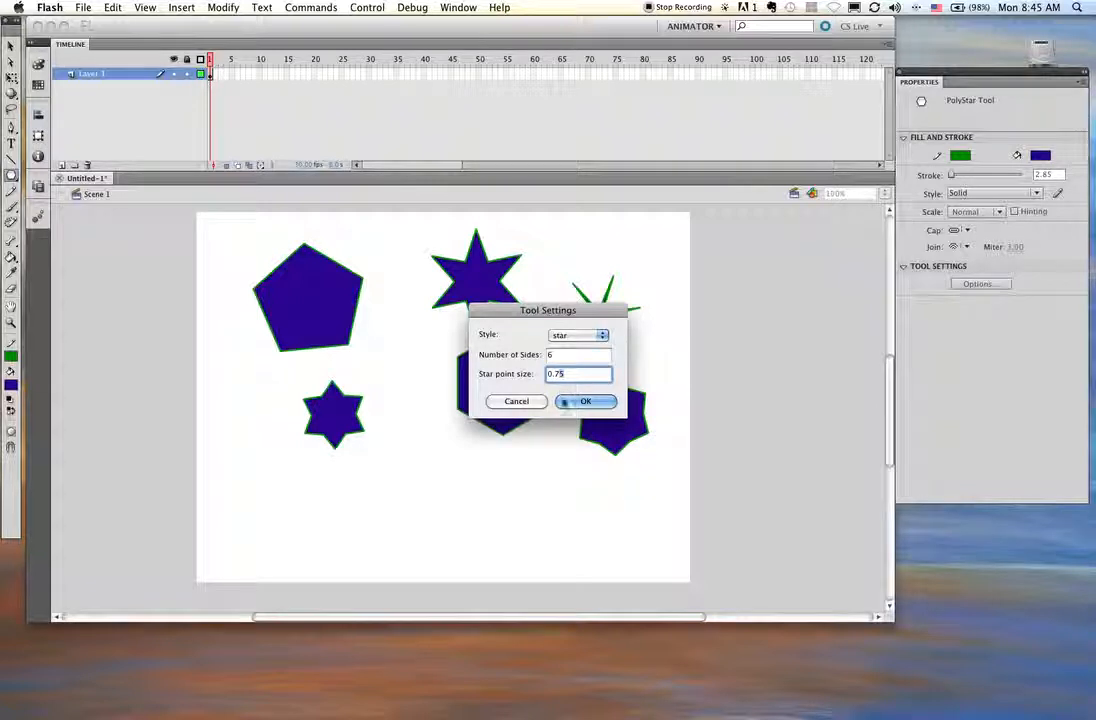
click(586, 401)
drag(387, 453, 402, 467)
- Set star point size 0.4 and draw a six-point star below the hexagon
click(978, 284)
click(576, 373)
key(BackSpace)
key(BackSpace)
key(BackSpace)
text(.4)
click(577, 404)
drag(505, 488, 511, 484)
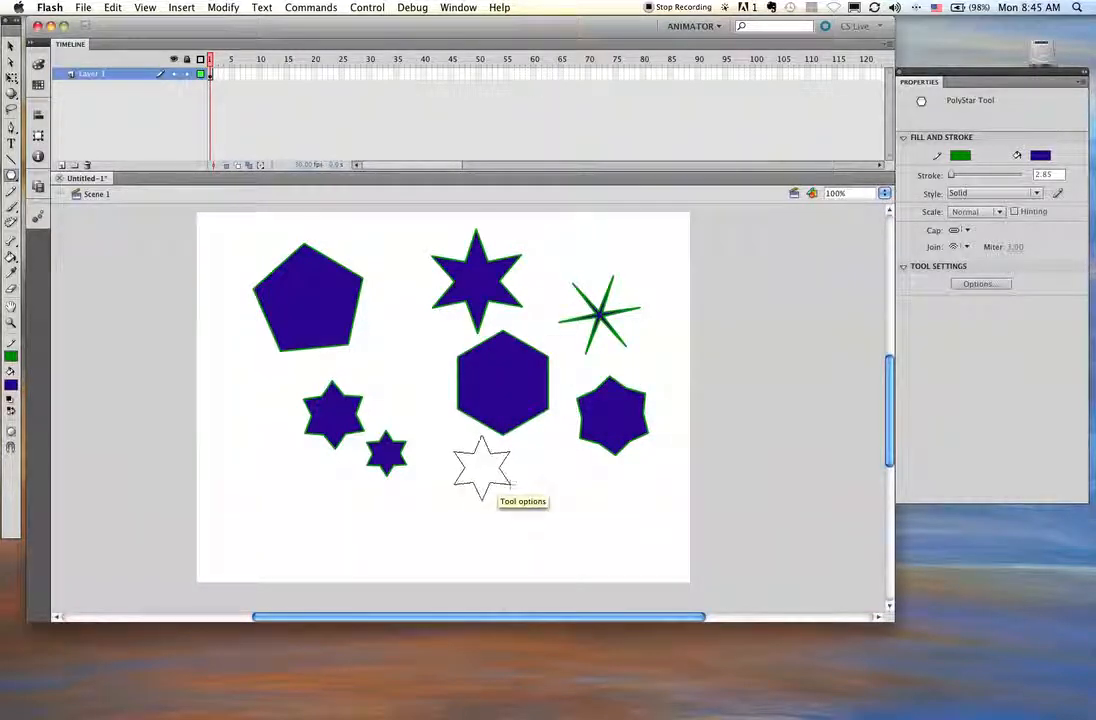
- Select the pentagon with its outline and move it toward the top-left
click(10, 46)
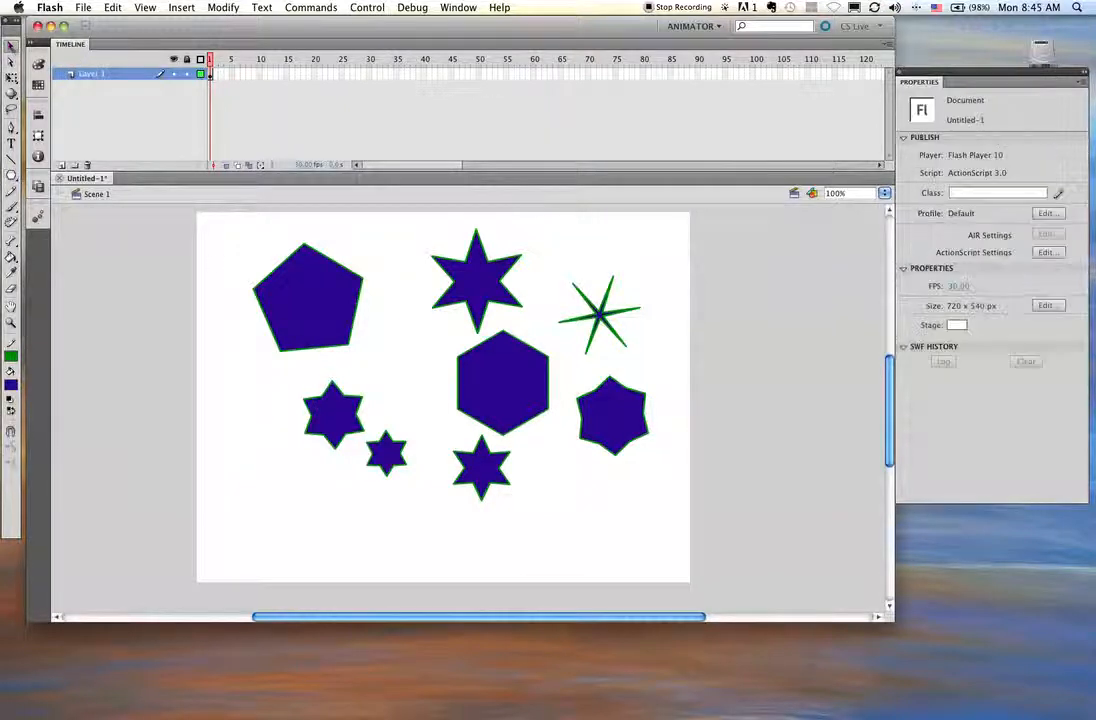
click(268, 288)
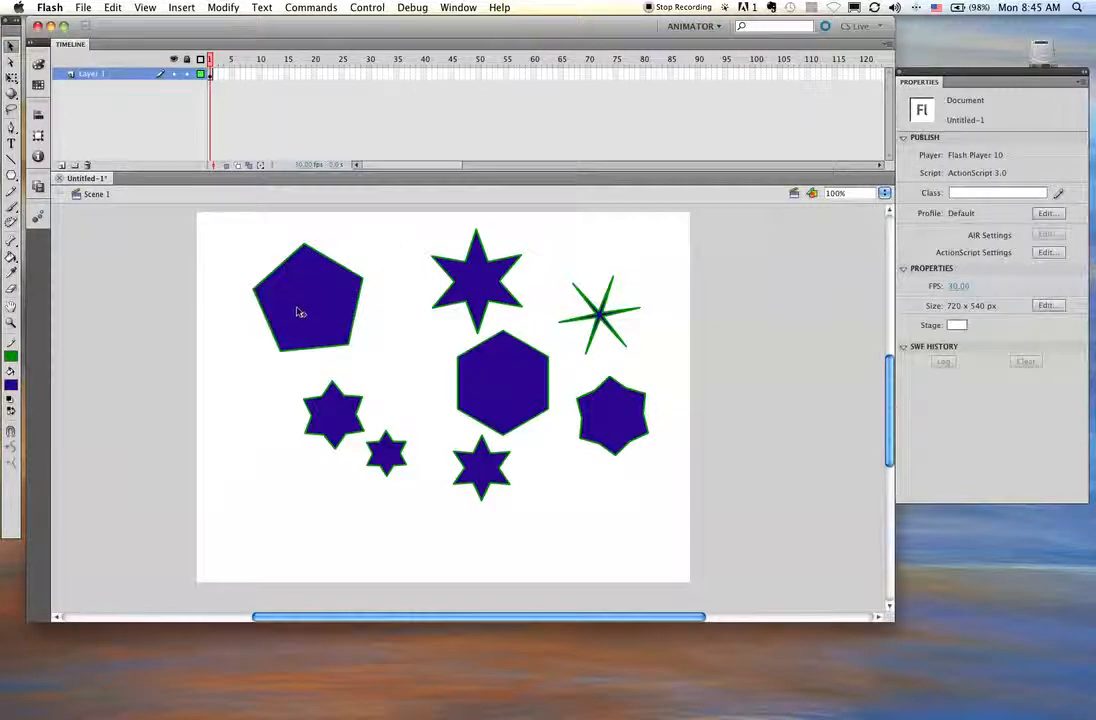
click(298, 312)
drag(320, 314, 275, 280)
click(359, 304)
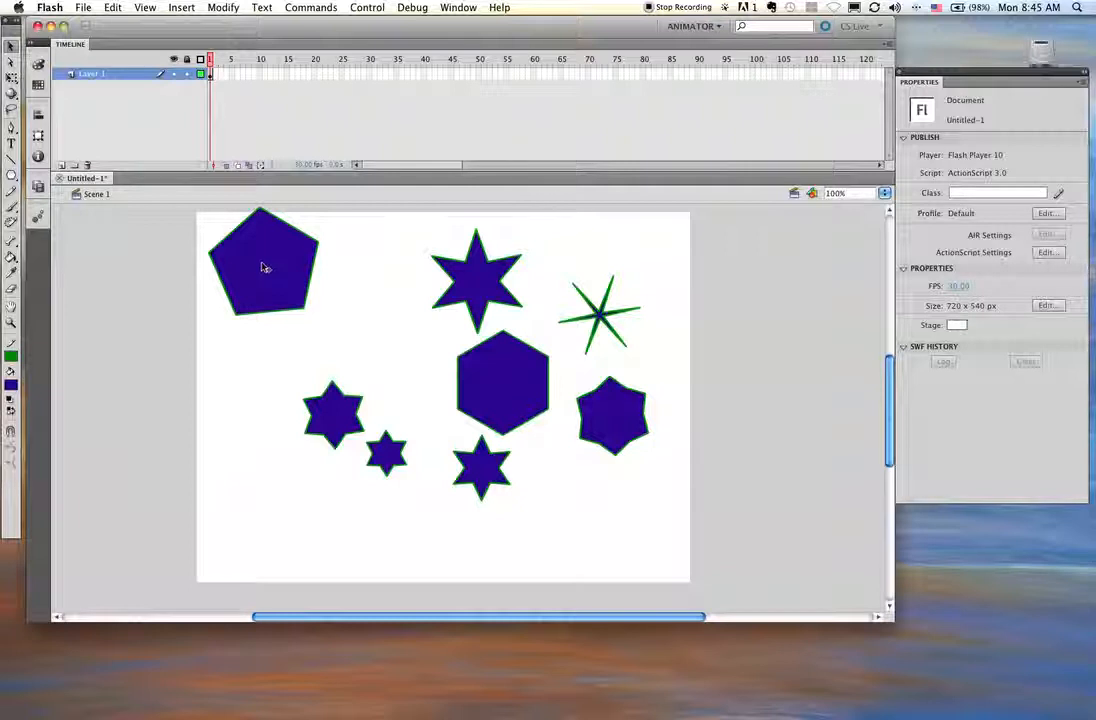
- Pull the pentagon fill and the hexagon fill away from their outlines
click(263, 268)
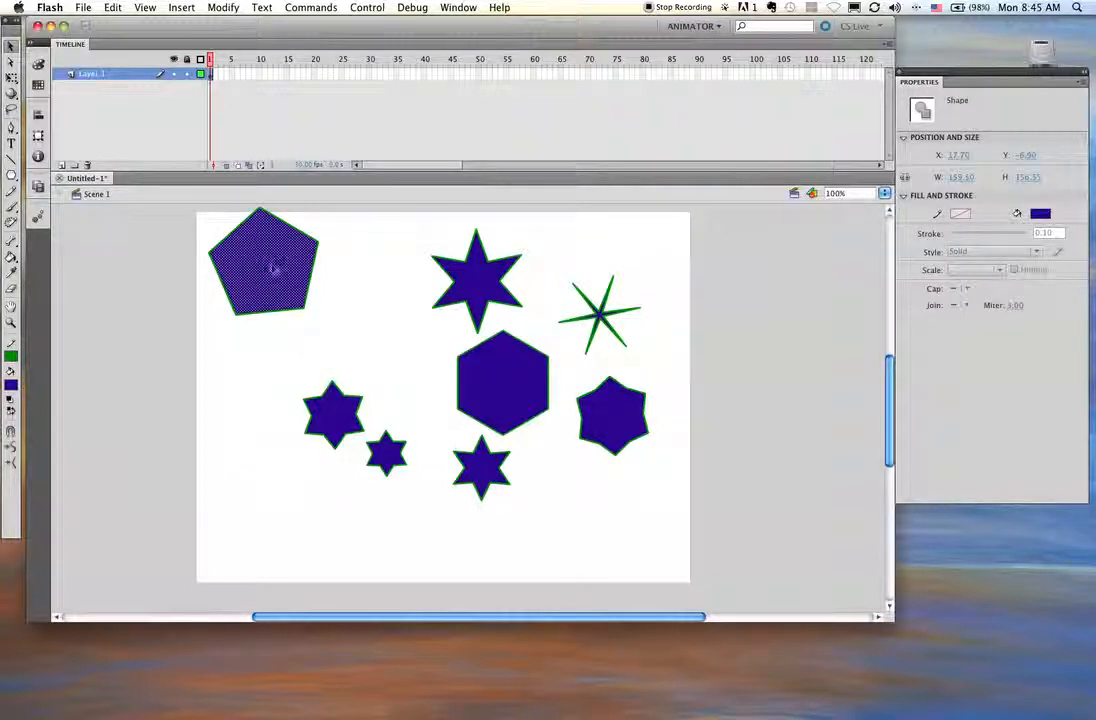
drag(274, 270, 376, 338)
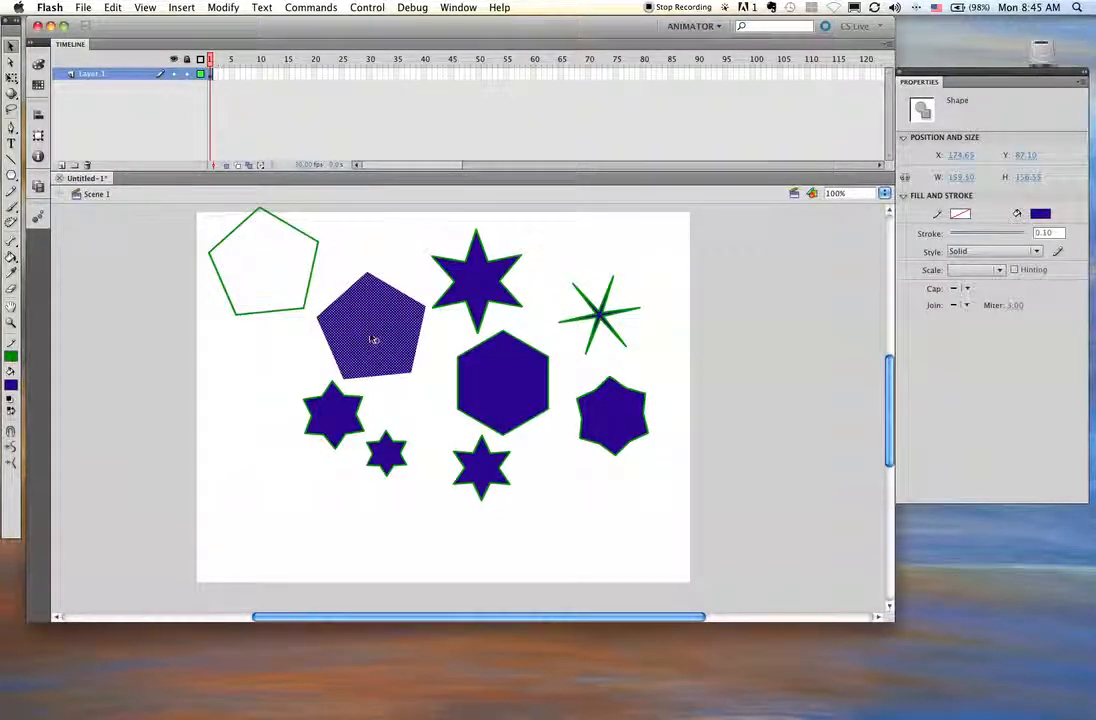
click(349, 265)
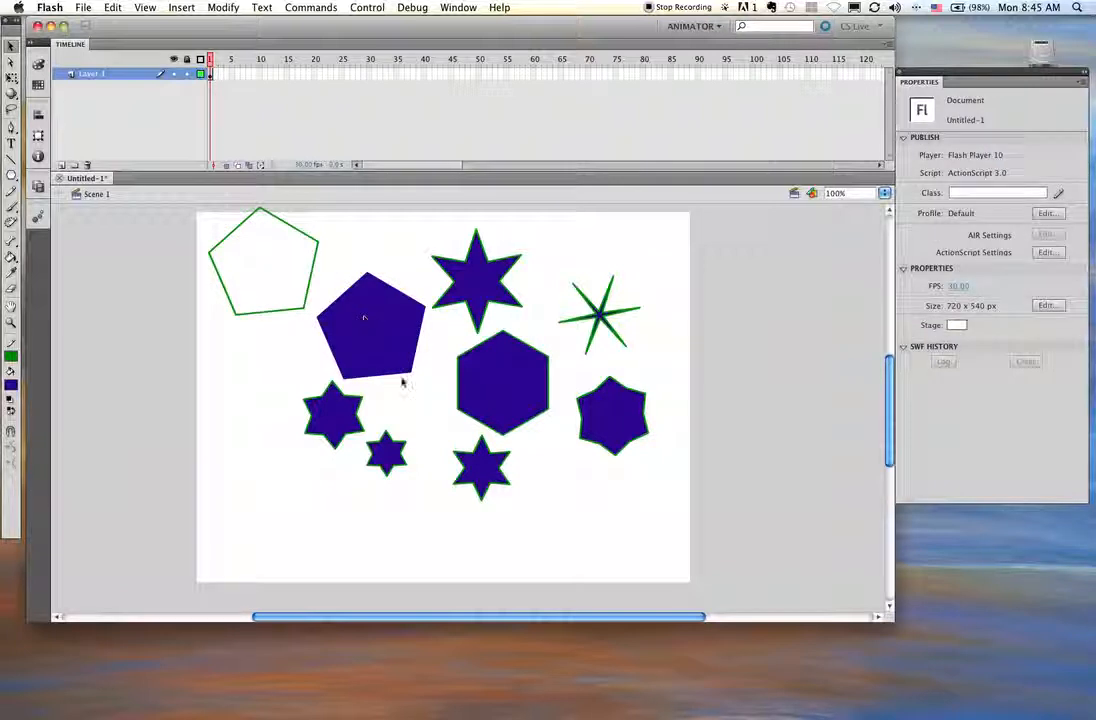
drag(507, 381, 243, 404)
click(404, 514)
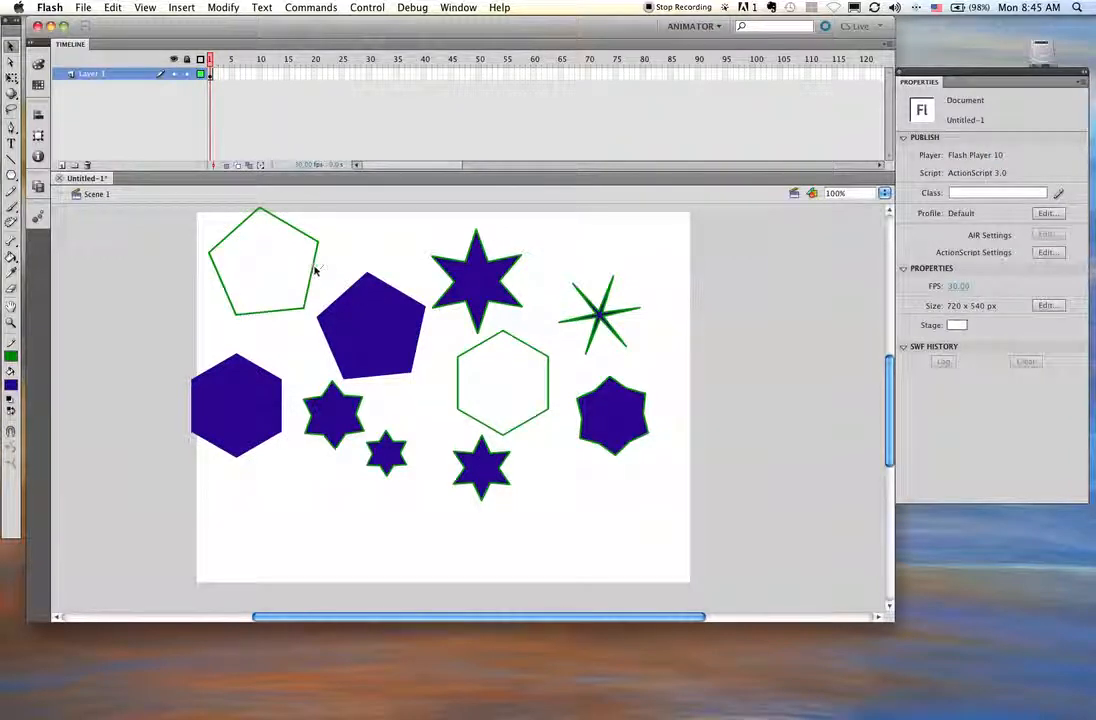
- Bend the pentagon outline's edges and one left hexagon edge into curves
mouse_move(315, 266)
mouse_down()
mouse_move(330, 264)
mouse_move(310, 266)
mouse_move(324, 267)
mouse_move(303, 220)
mouse_move(344, 221)
mouse_up()
click(292, 233)
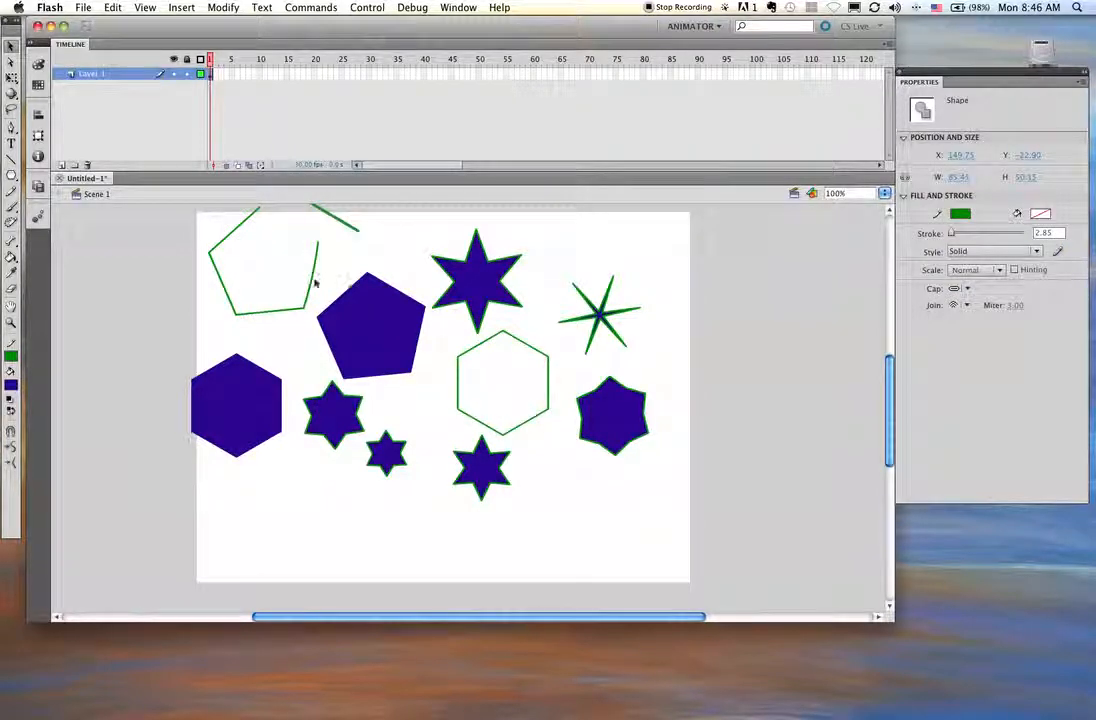
drag(313, 283, 330, 286)
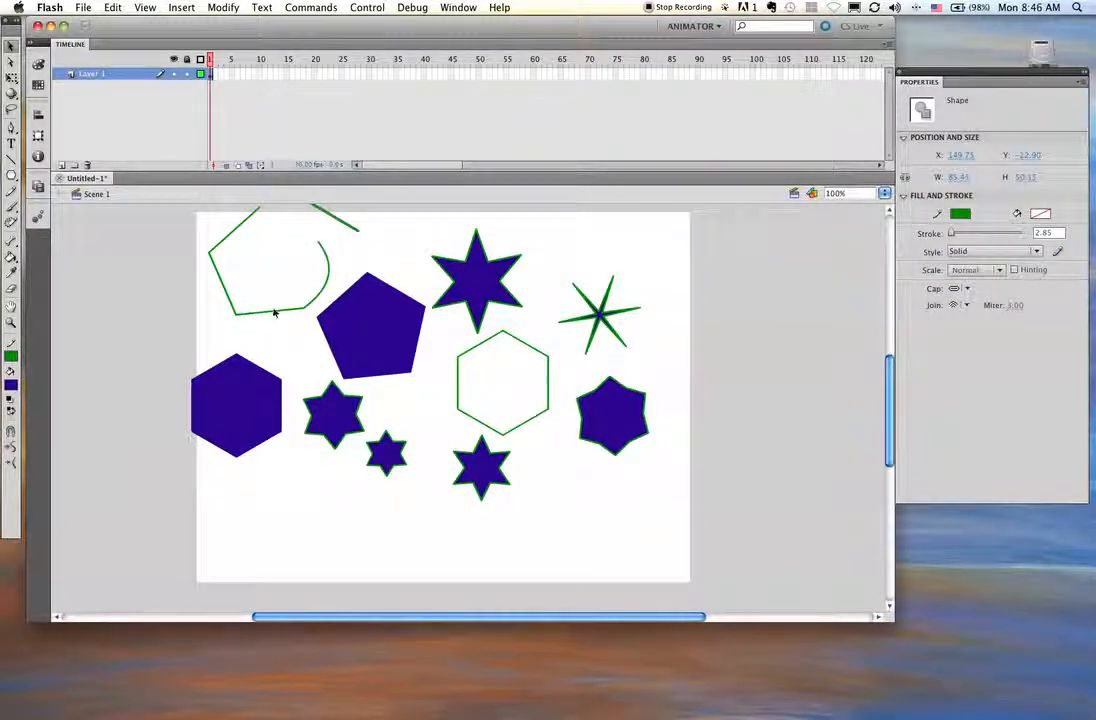
drag(272, 314, 277, 356)
mouse_move(283, 421)
mouse_down()
mouse_move(287, 430)
mouse_move(295, 421)
mouse_up()
click(181, 244)
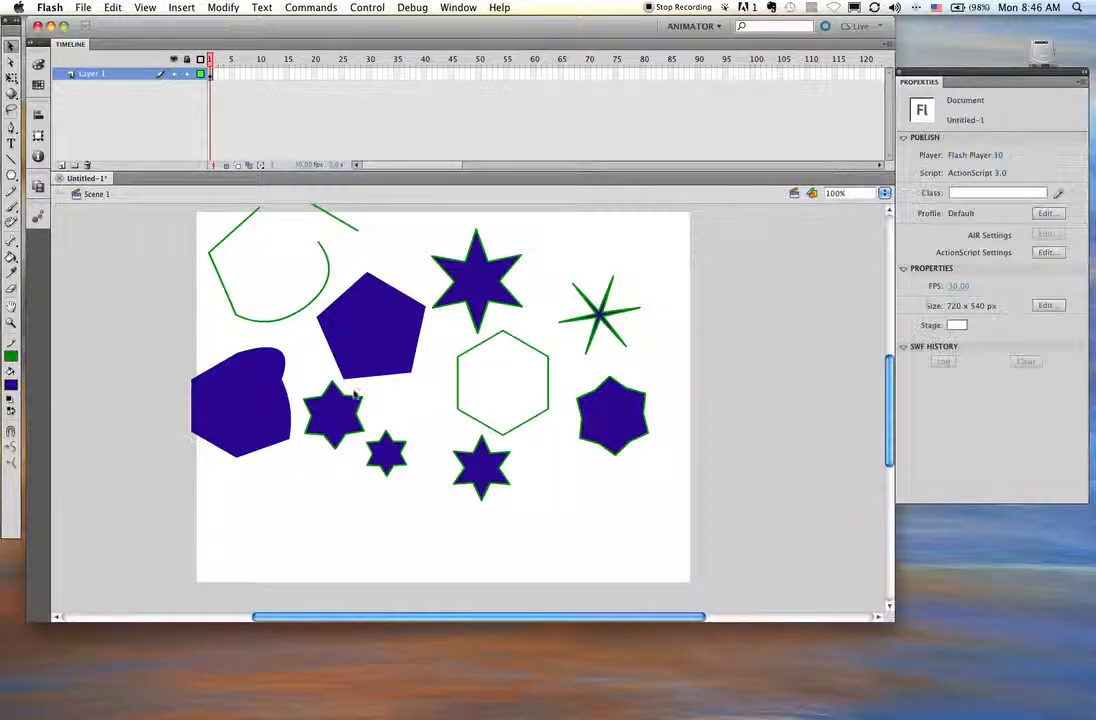
click(599, 416)
- Select the right-hand star's fill and nudge it to the right
click(570, 360)
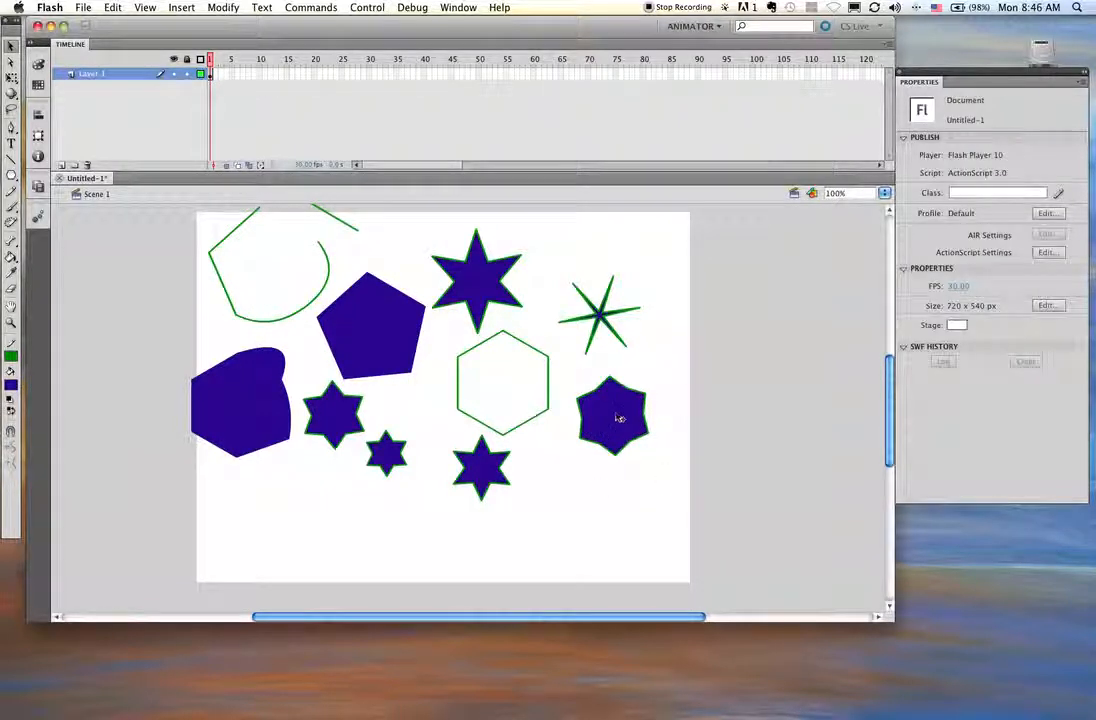
click(614, 418)
mouse_move(612, 430)
mouse_down()
mouse_move(670, 420)
mouse_move(624, 472)
mouse_move(632, 433)
mouse_up()
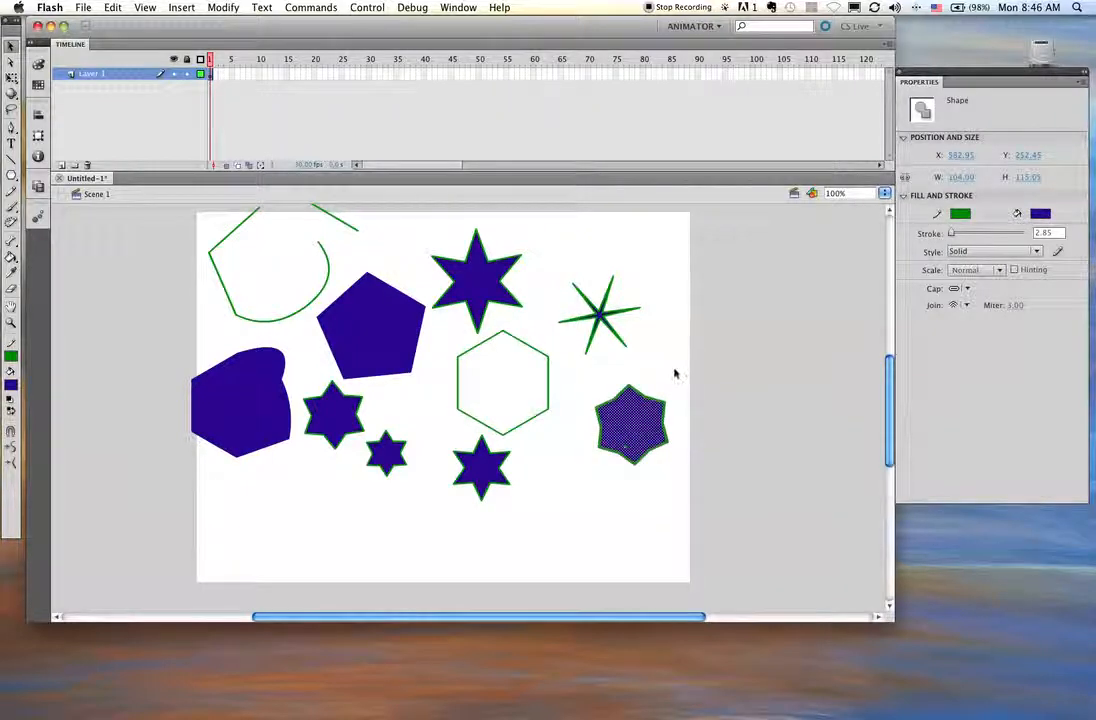
click(530, 410)
- Thicken the star's outline to about 18.20 and colour it cyan
double_click(641, 397)
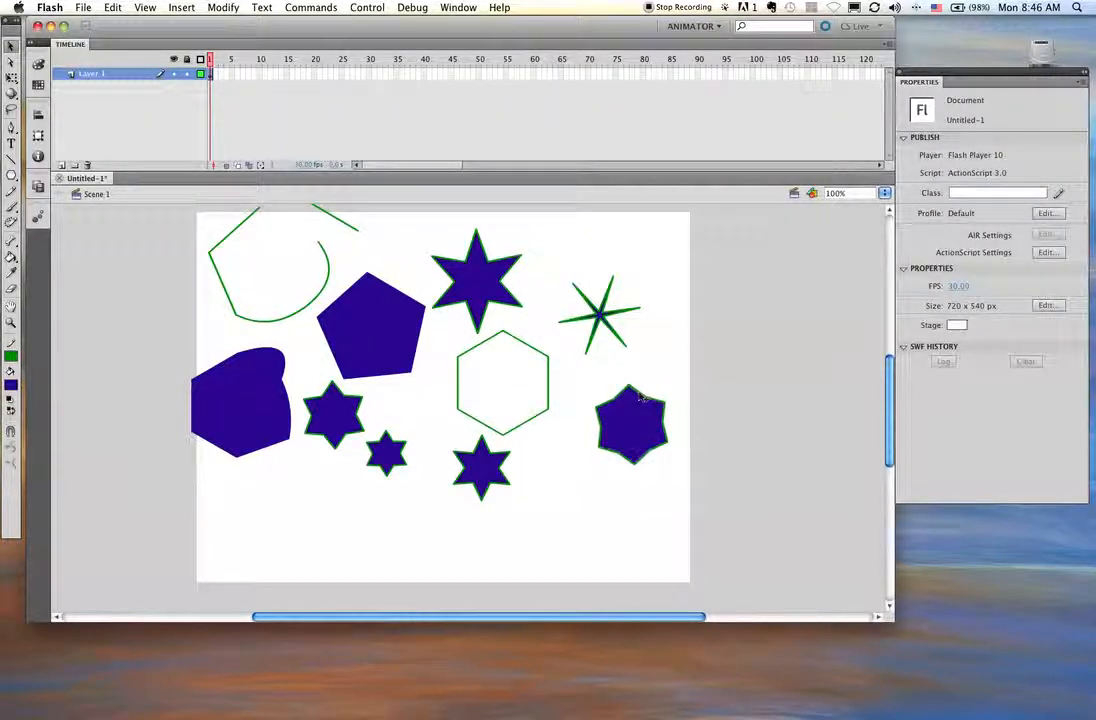
drag(951, 233, 958, 234)
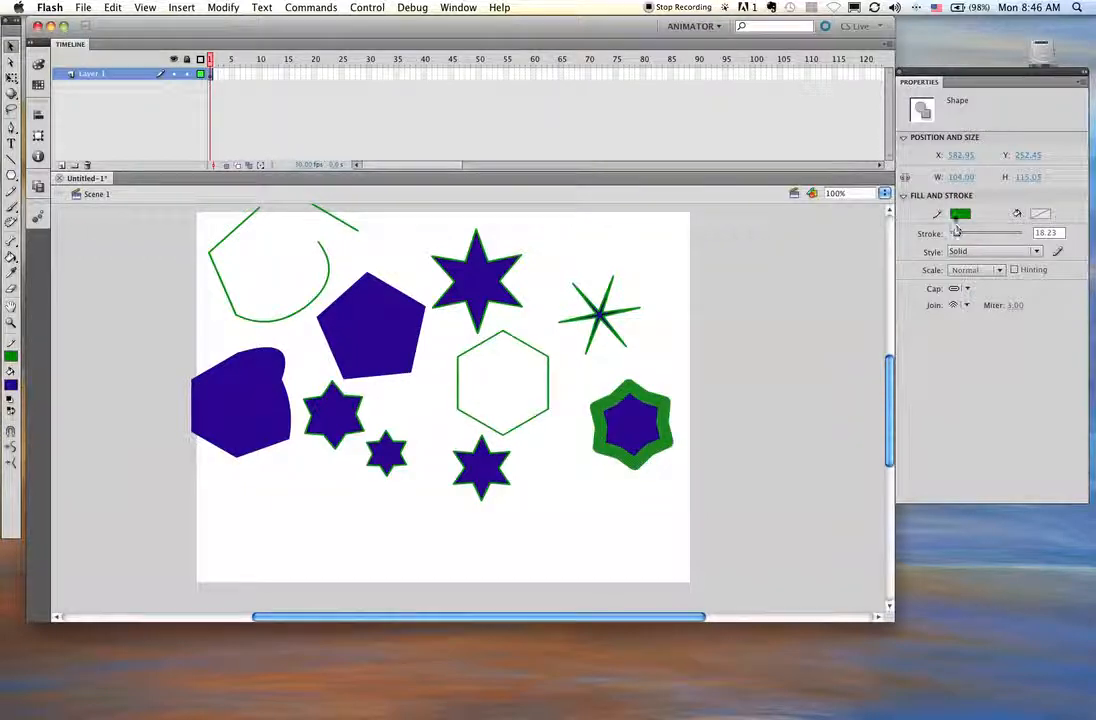
click(960, 213)
click(933, 263)
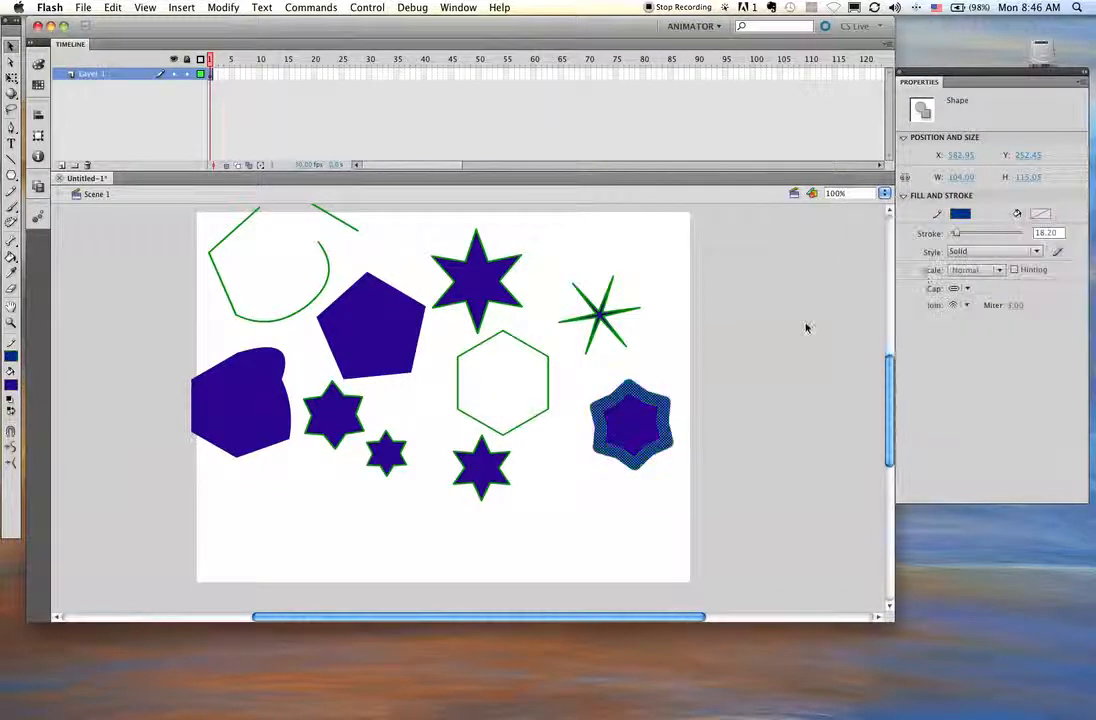
click(958, 214)
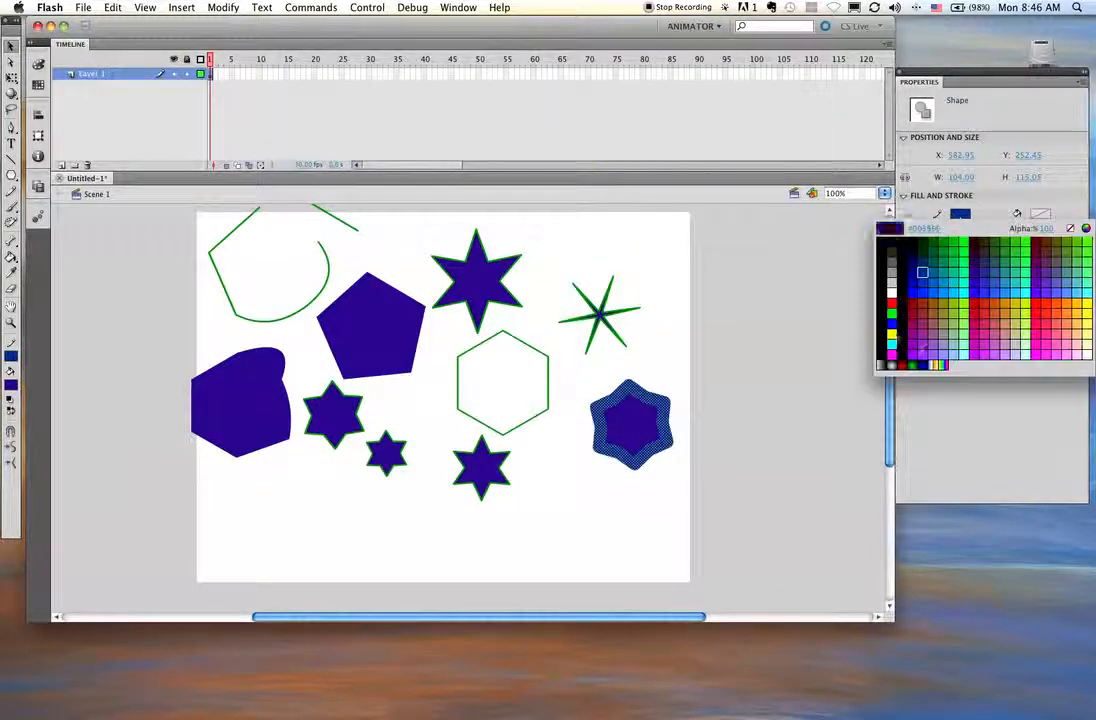
click(785, 296)
click(734, 351)
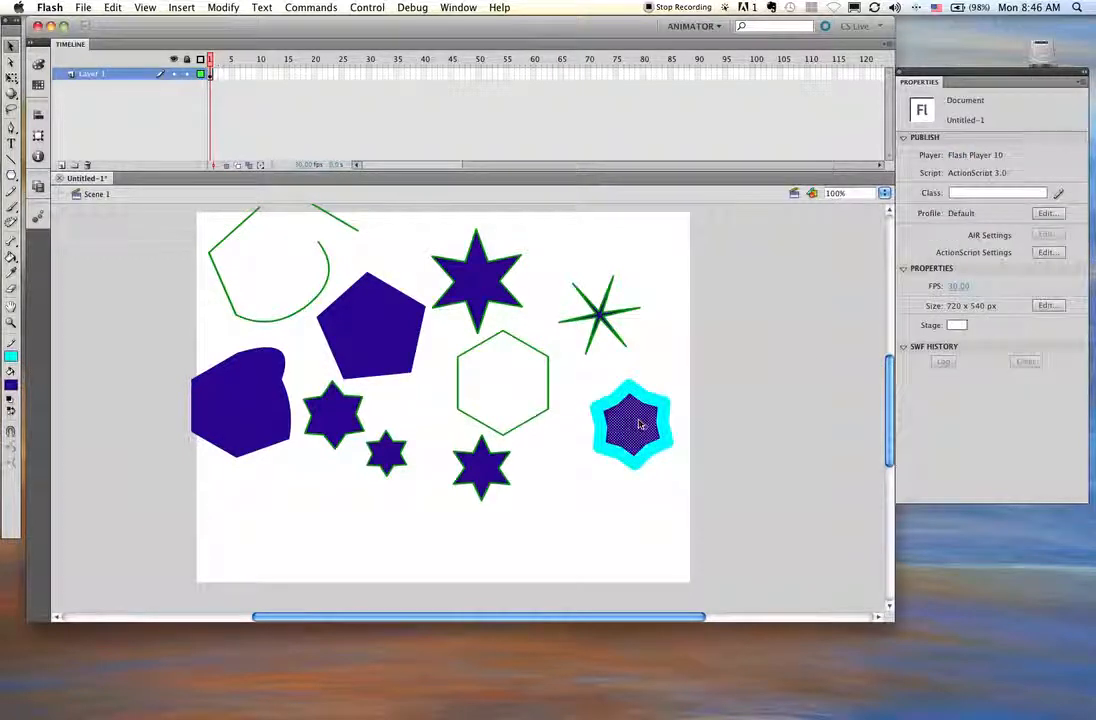
- Move the whole star, fill and cyan outline together, up and to the right
click(655, 400)
click(636, 421)
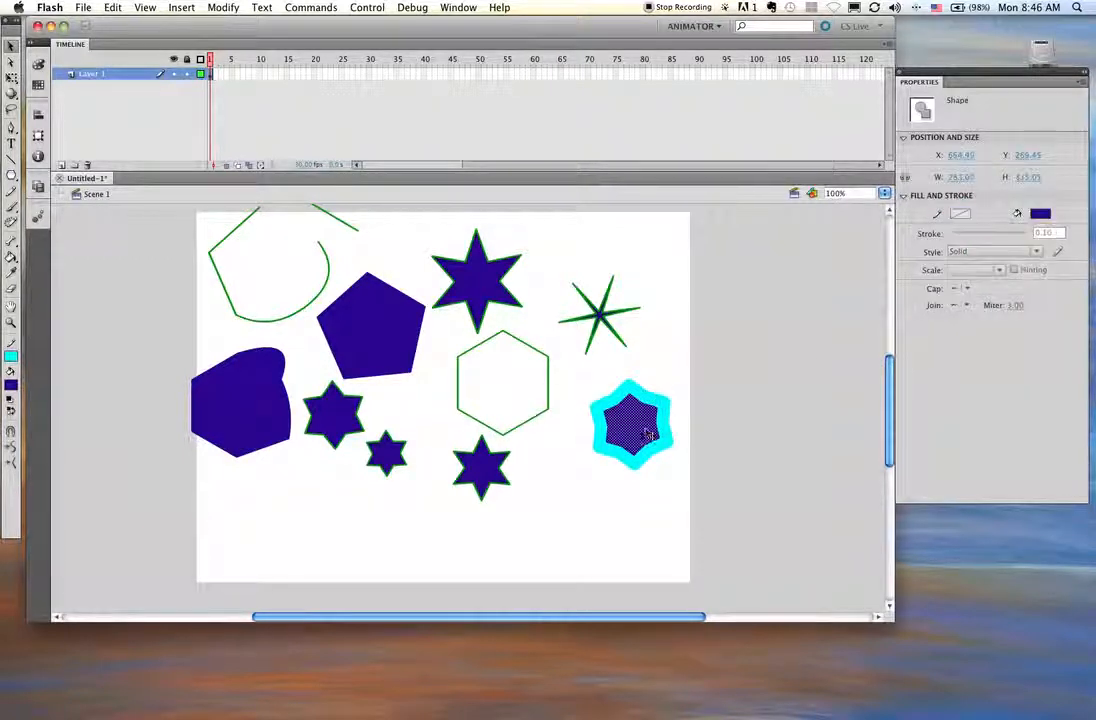
drag(646, 426, 684, 358)
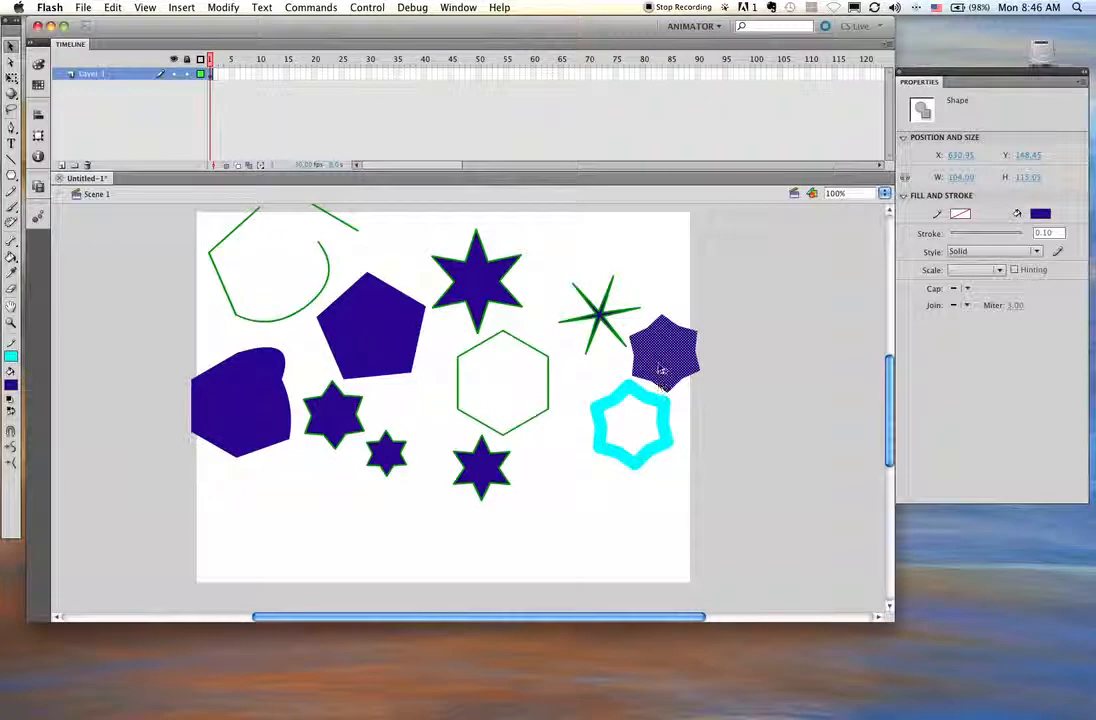
key(super+z)
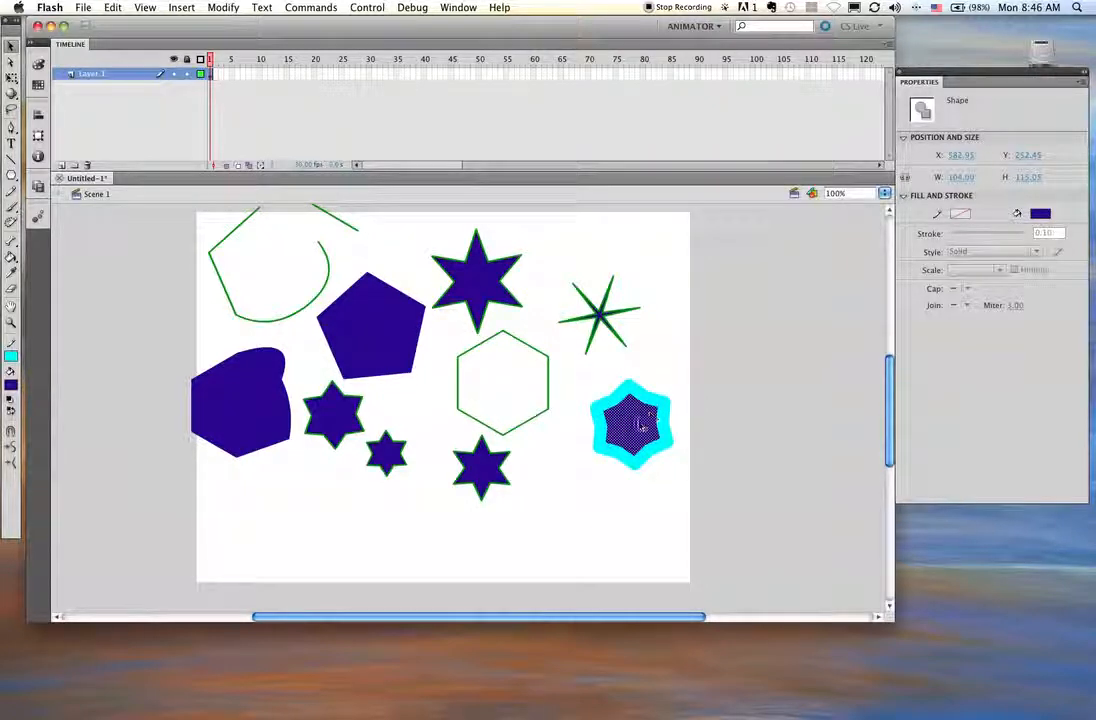
double_click(636, 428)
mouse_move(636, 428)
mouse_down()
mouse_move(697, 379)
mouse_move(671, 410)
mouse_up()
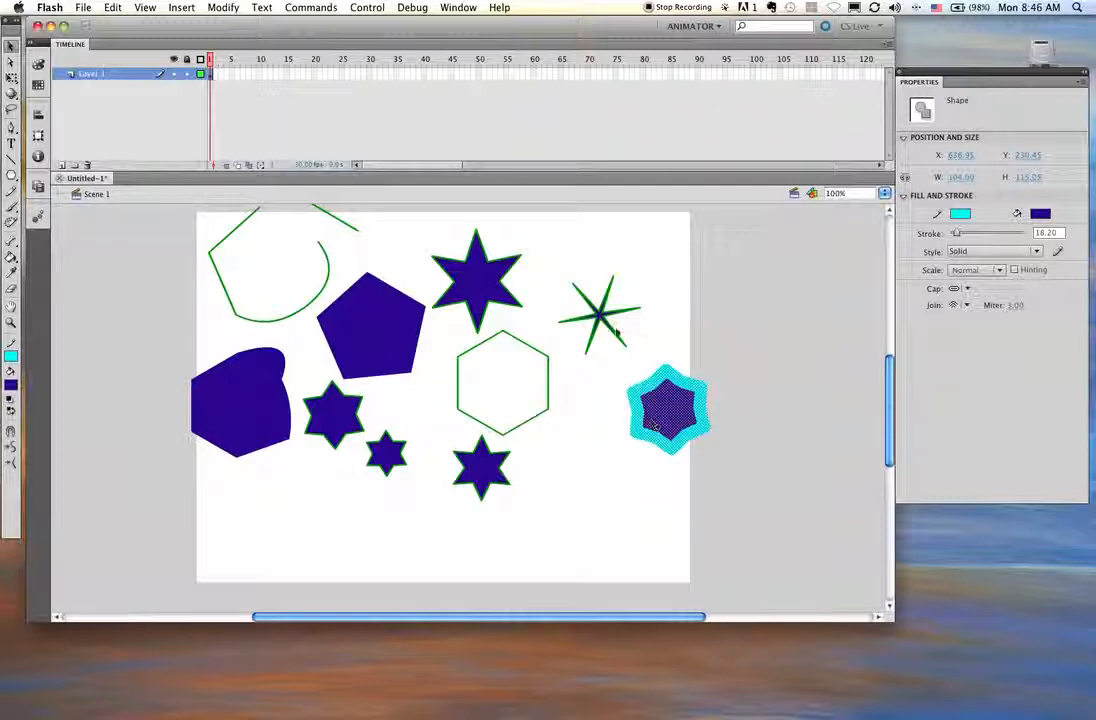
click(224, 7)
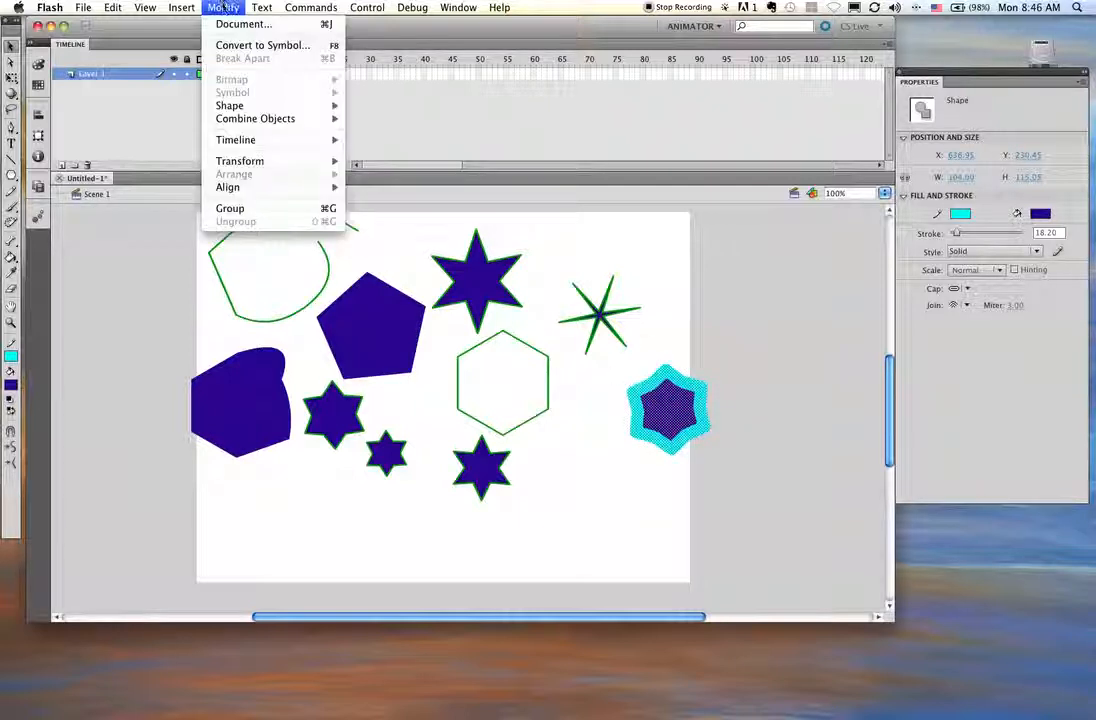
- Group the star's fill and outline with Modify > Group and shift the group down-left
mouse_move(237, 113)
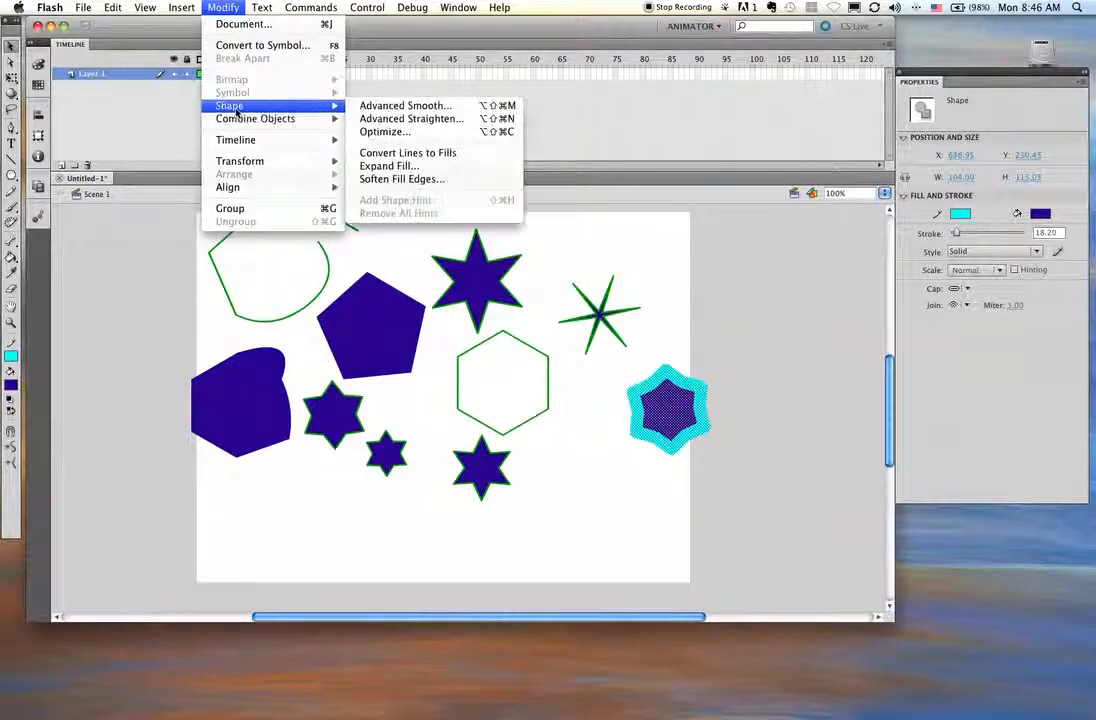
click(232, 209)
drag(662, 408, 653, 432)
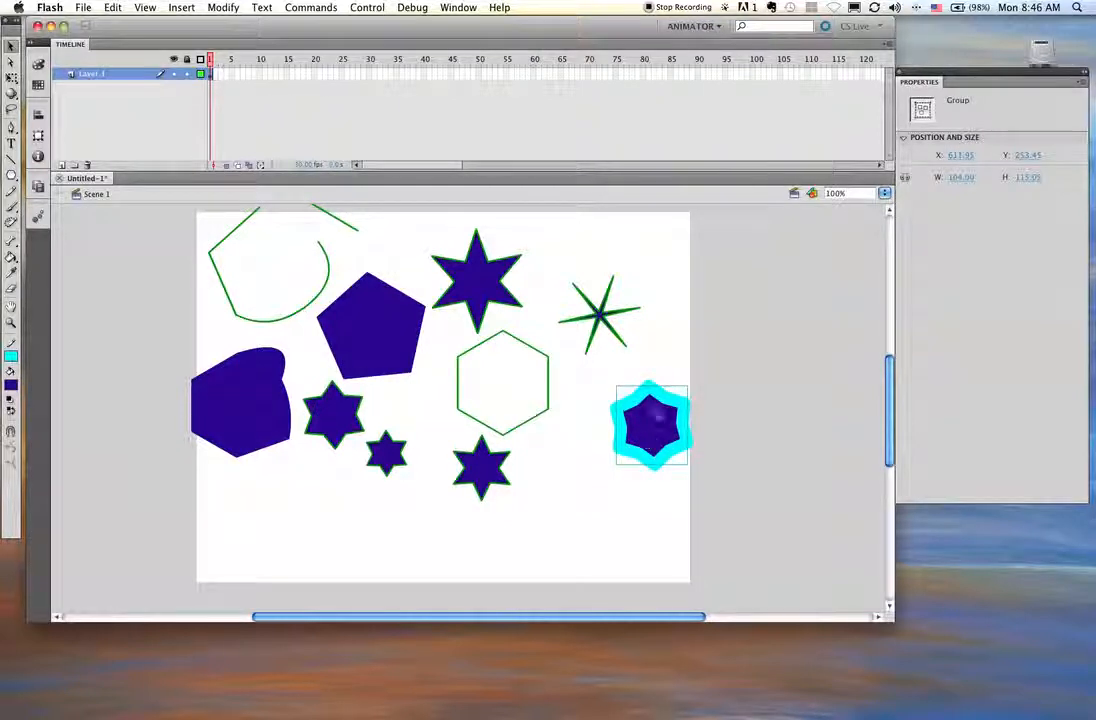
- Thin the grouped star's stroke to 12.43, then place it at X 660.95, Y 31.45
double_click(651, 428)
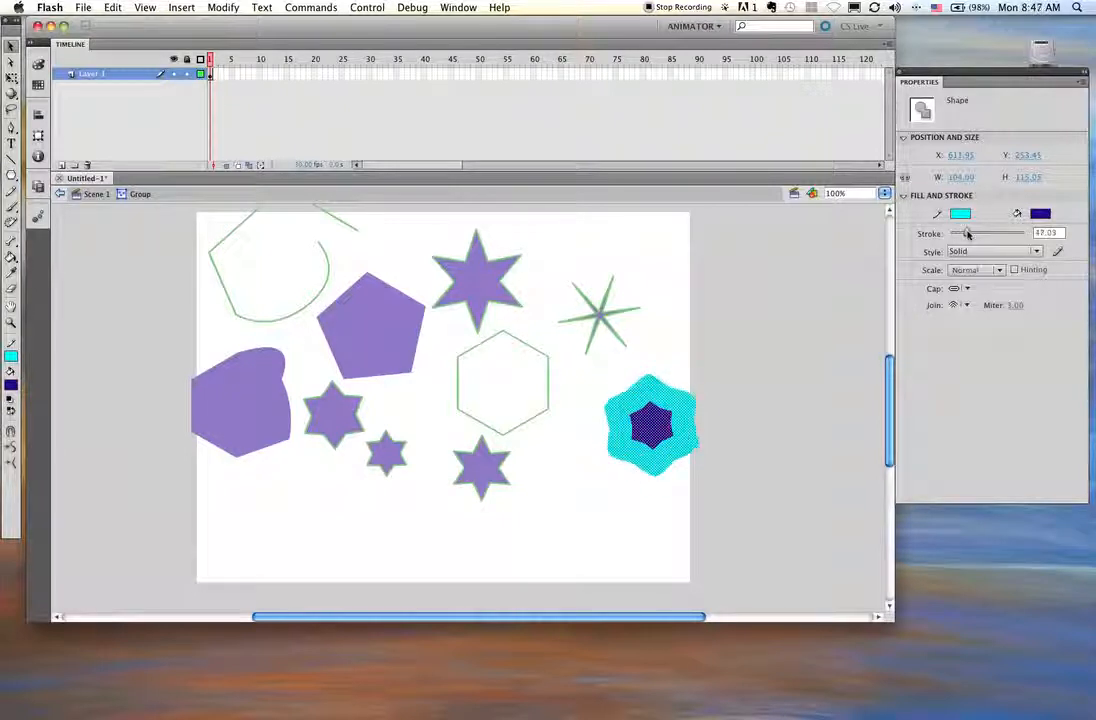
drag(957, 233, 955, 236)
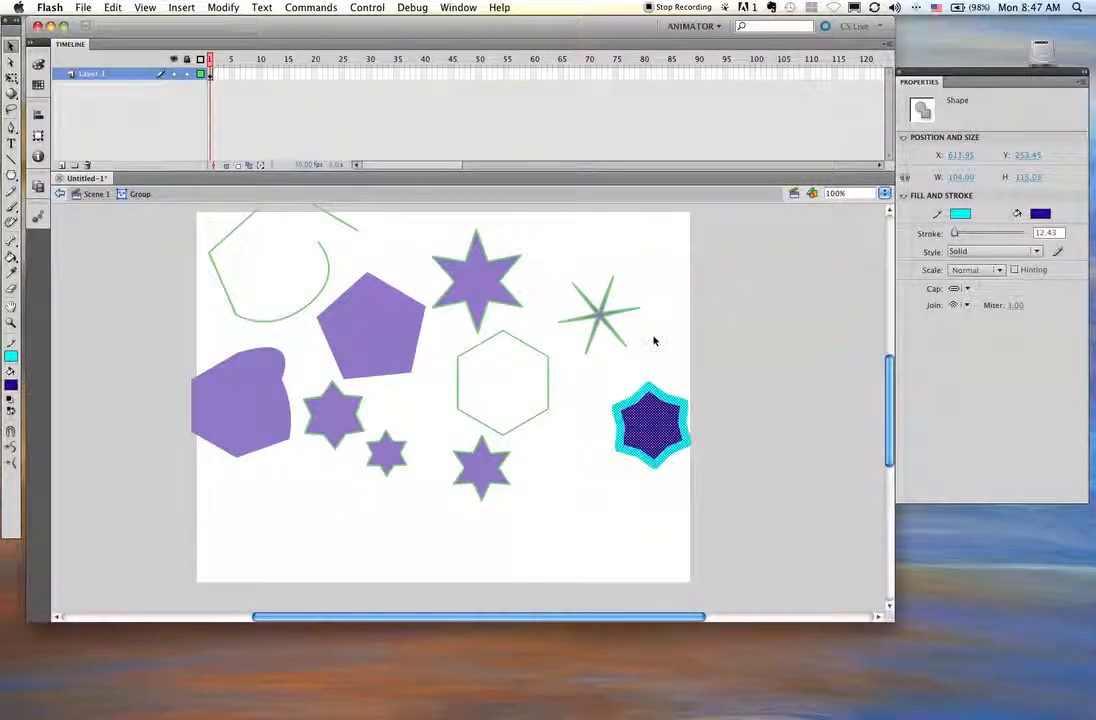
double_click(660, 353)
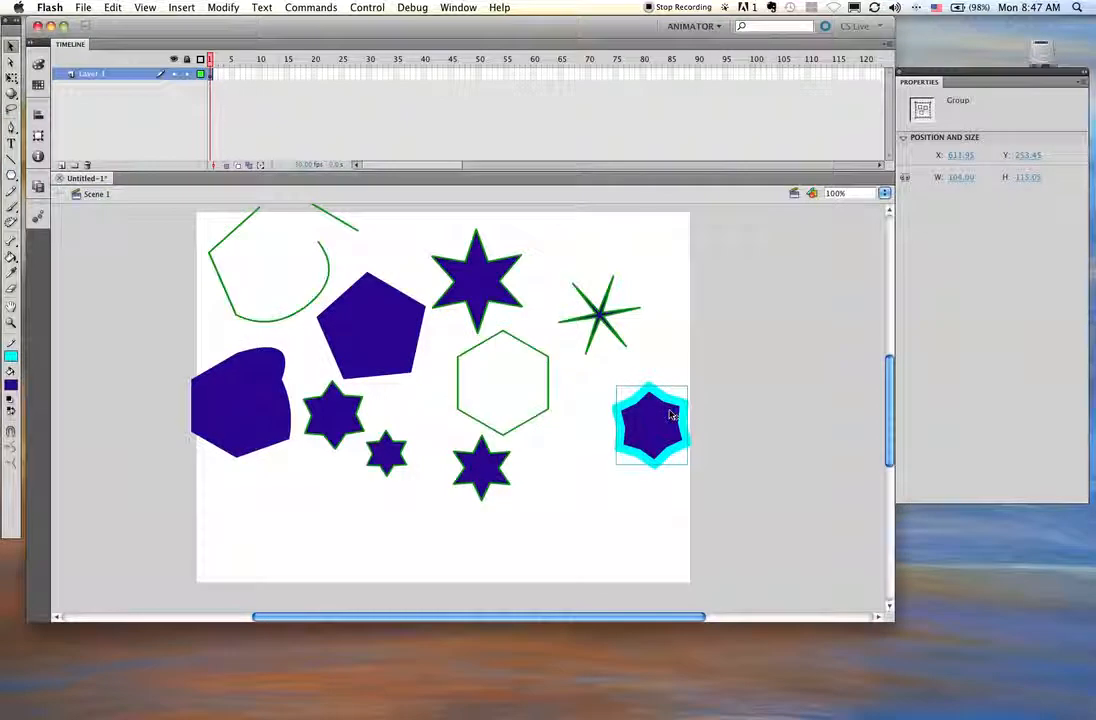
drag(674, 417, 742, 280)
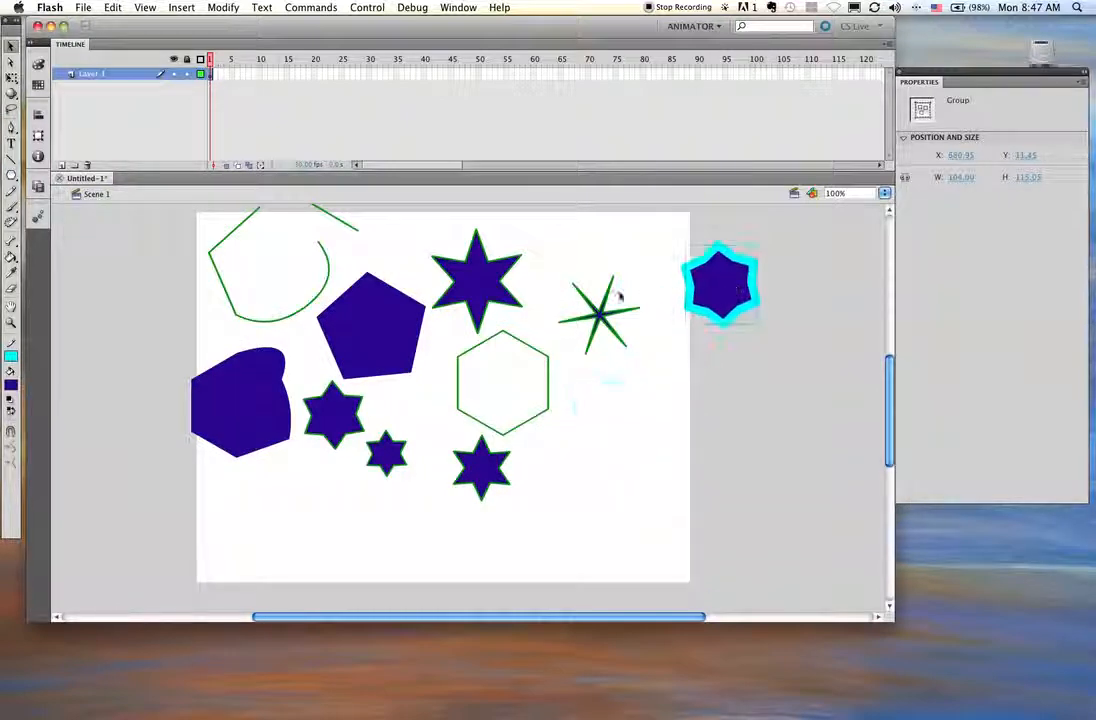
- Delete all shapes and draw a six-point star at the stage's top-left
key(super+a)
key(Delete)
click(11, 175)
drag(268, 281, 343, 268)
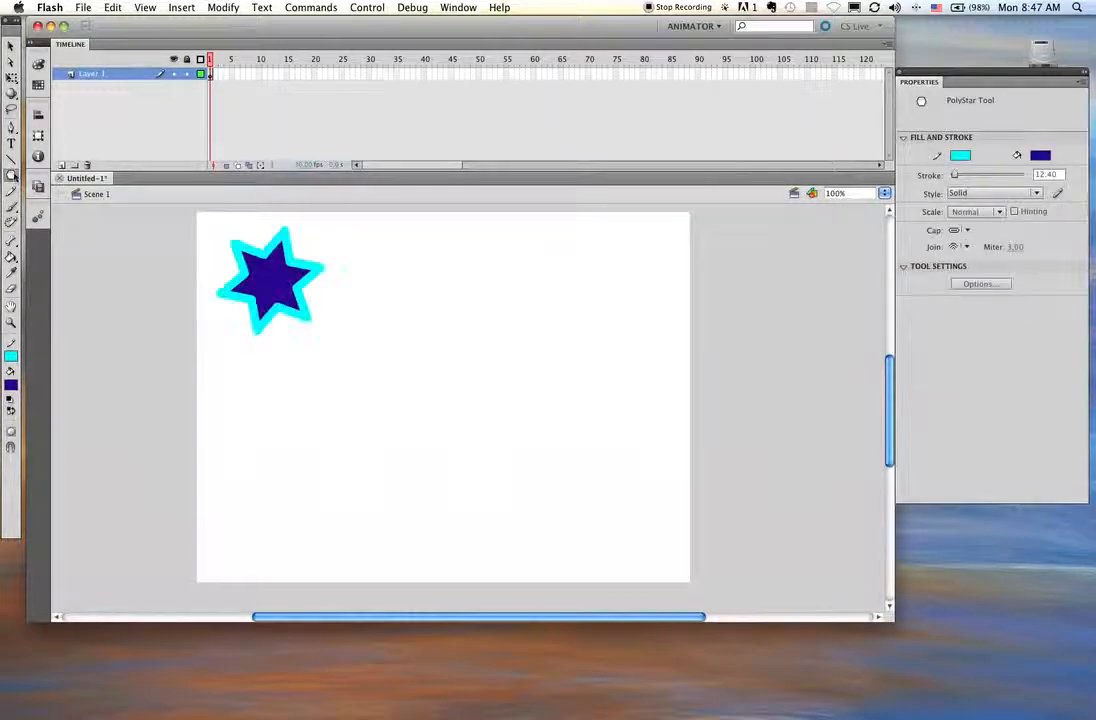
- Draw a rectangle in the middle, a larger square lower-left, and a circle between them
click(11, 175)
click(59, 177)
drag(509, 330, 583, 389)
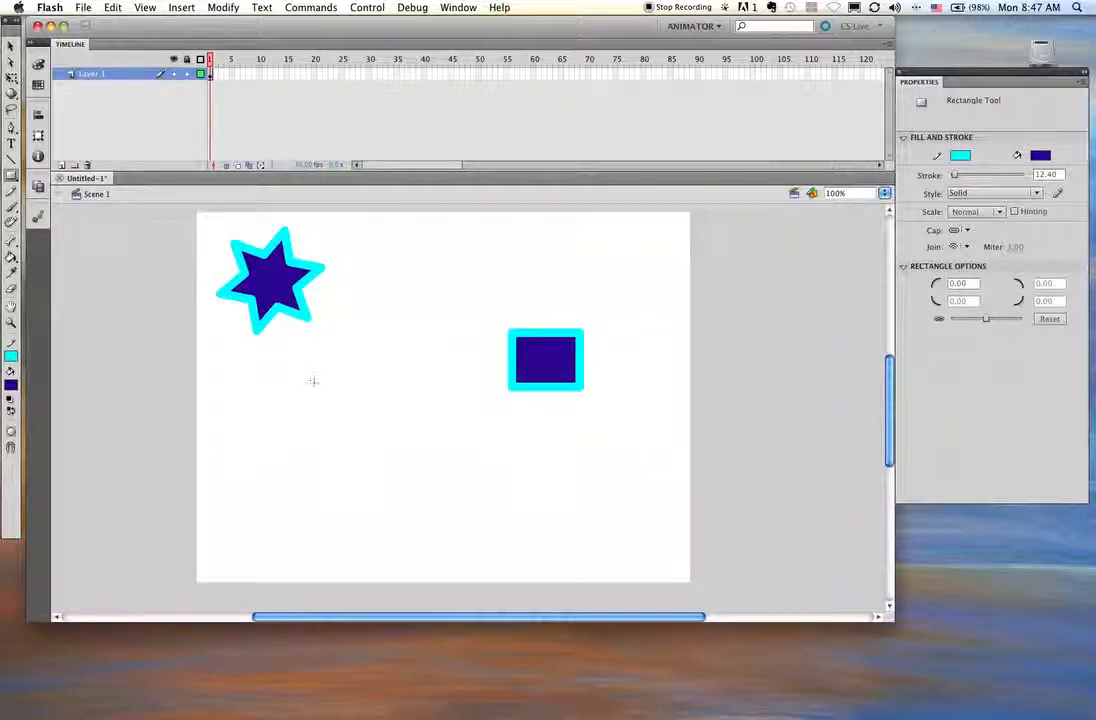
drag(310, 380, 396, 466)
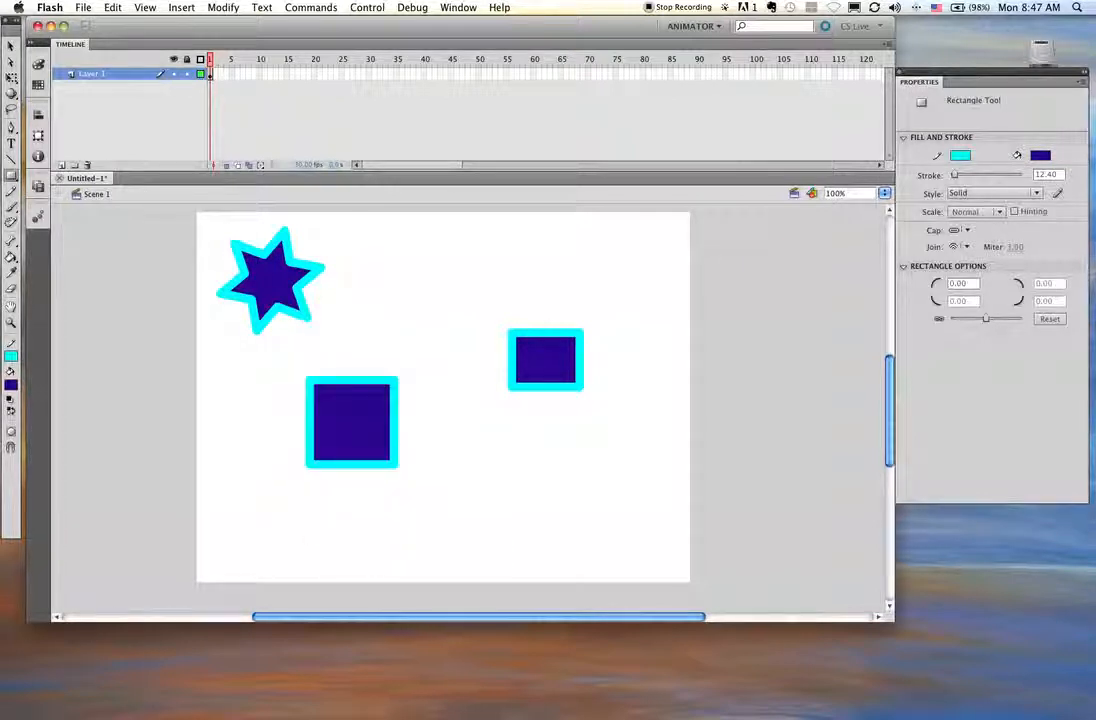
drag(11, 175, 60, 191)
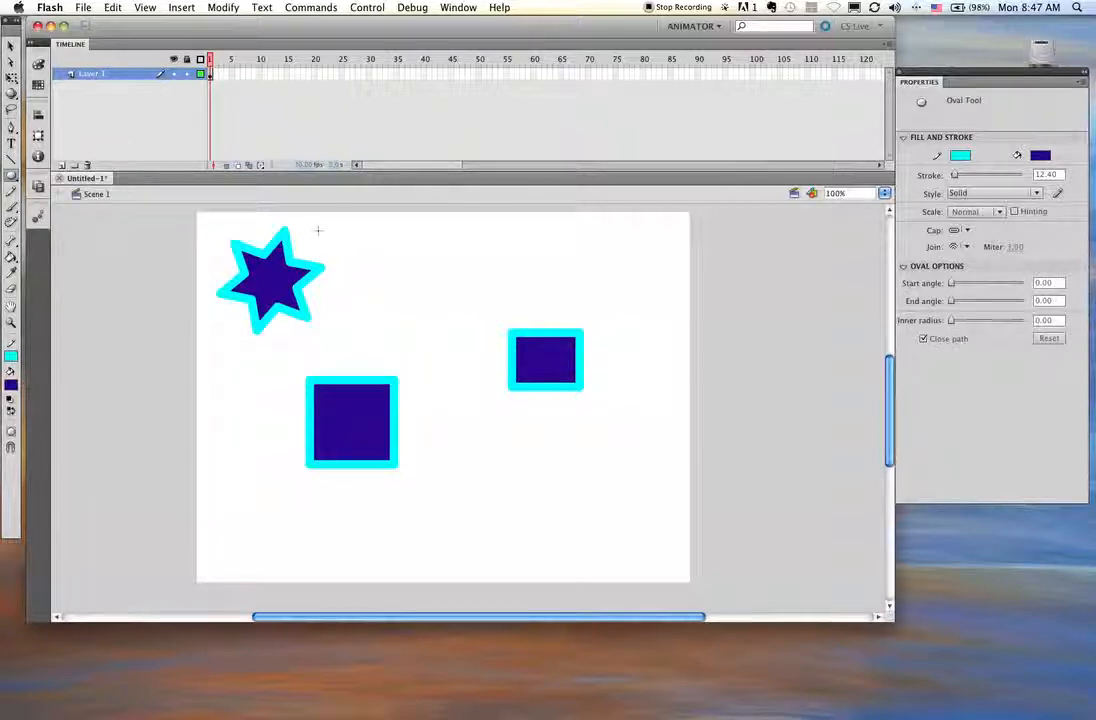
drag(380, 263, 457, 340)
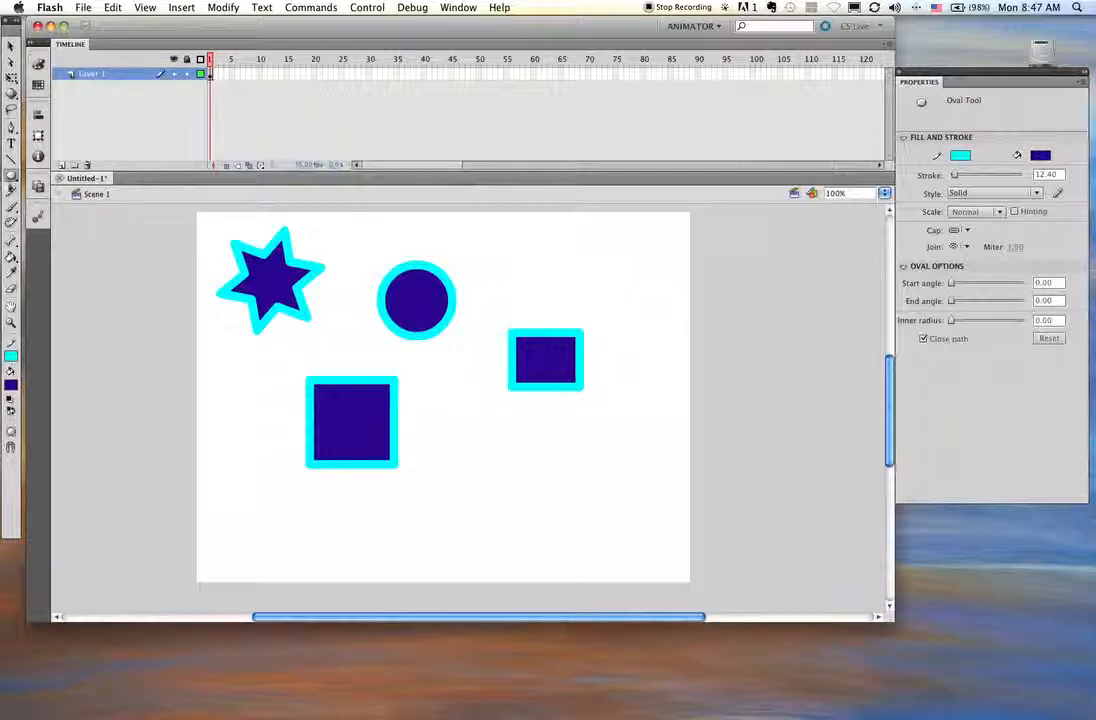
click(11, 191)
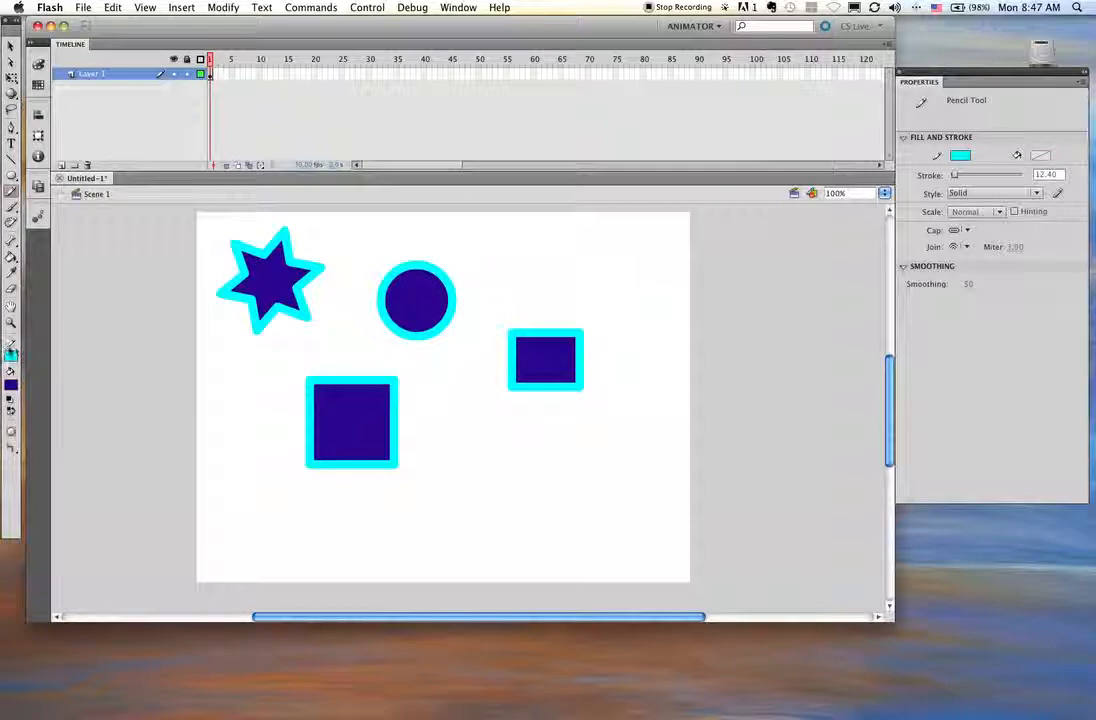
- Draw a dark green wavy pencil line across the top and a thin line near the top-right
click(11, 355)
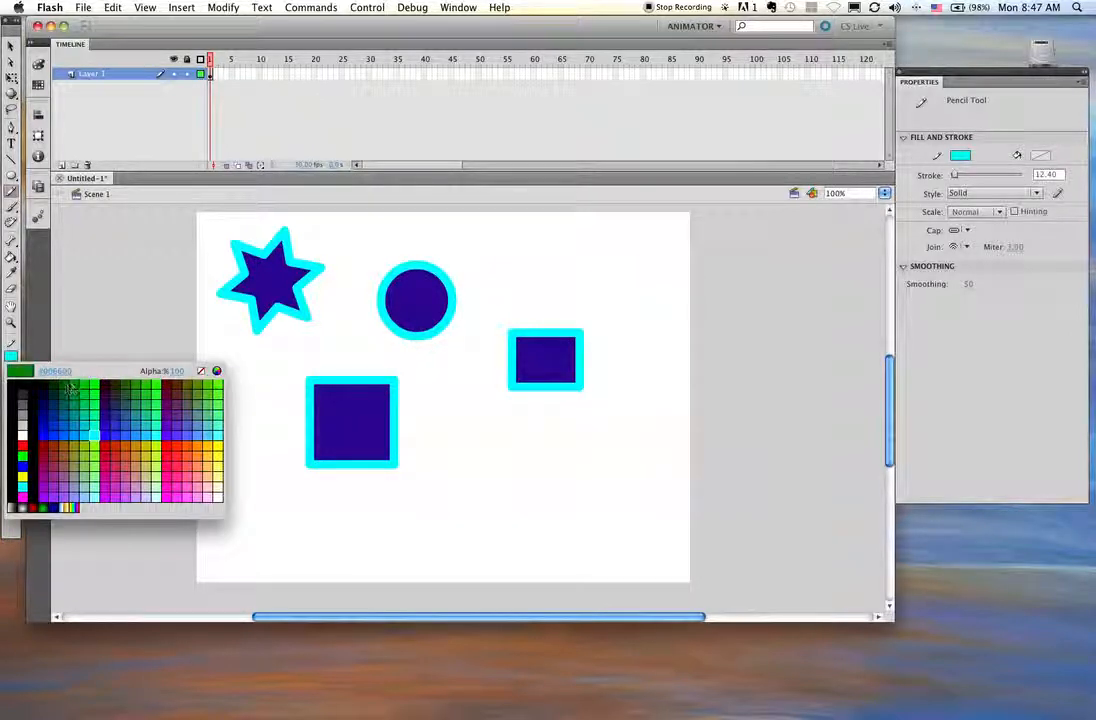
click(66, 382)
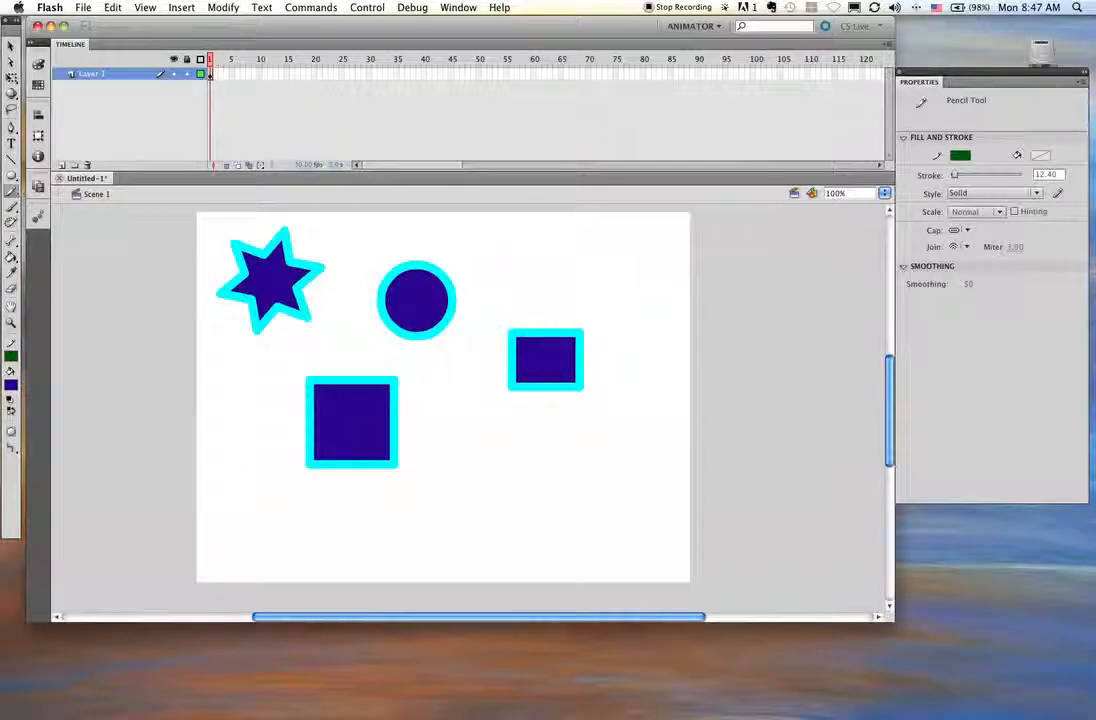
mouse_move(483, 251)
mouse_down()
mouse_move(513, 261)
mouse_move(586, 237)
mouse_move(625, 282)
mouse_move(670, 294)
mouse_move(656, 381)
mouse_up()
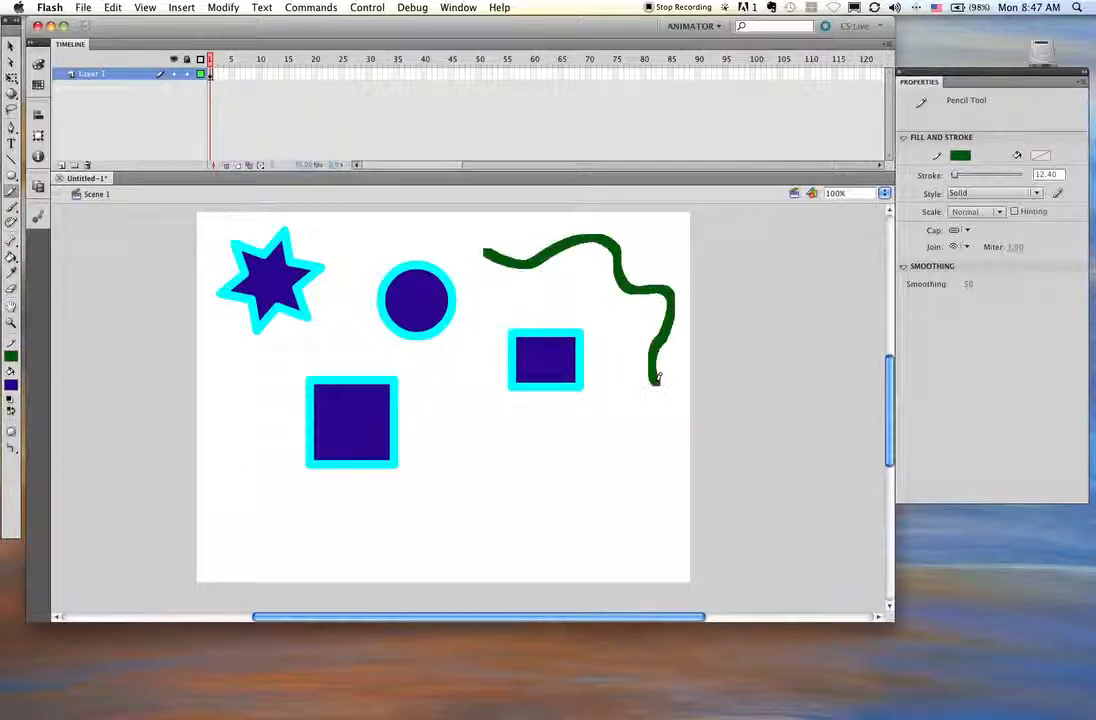
drag(958, 177, 953, 178)
drag(648, 222, 692, 269)
- Paint a very thick green stroke over the small square, then two thinner green curves
drag(952, 175, 1000, 175)
mouse_move(592, 372)
mouse_down()
mouse_move(598, 502)
mouse_move(717, 510)
mouse_move(745, 483)
mouse_up()
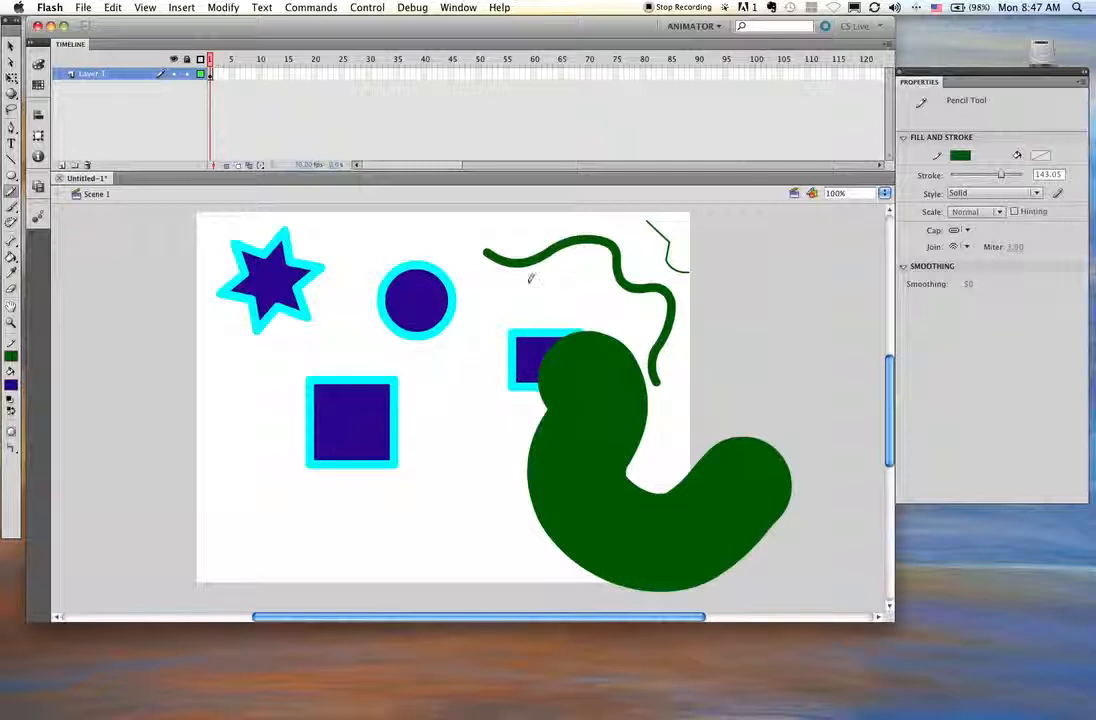
drag(1000, 175, 956, 176)
mouse_move(425, 398)
mouse_down()
mouse_move(435, 455)
mouse_move(487, 540)
mouse_up()
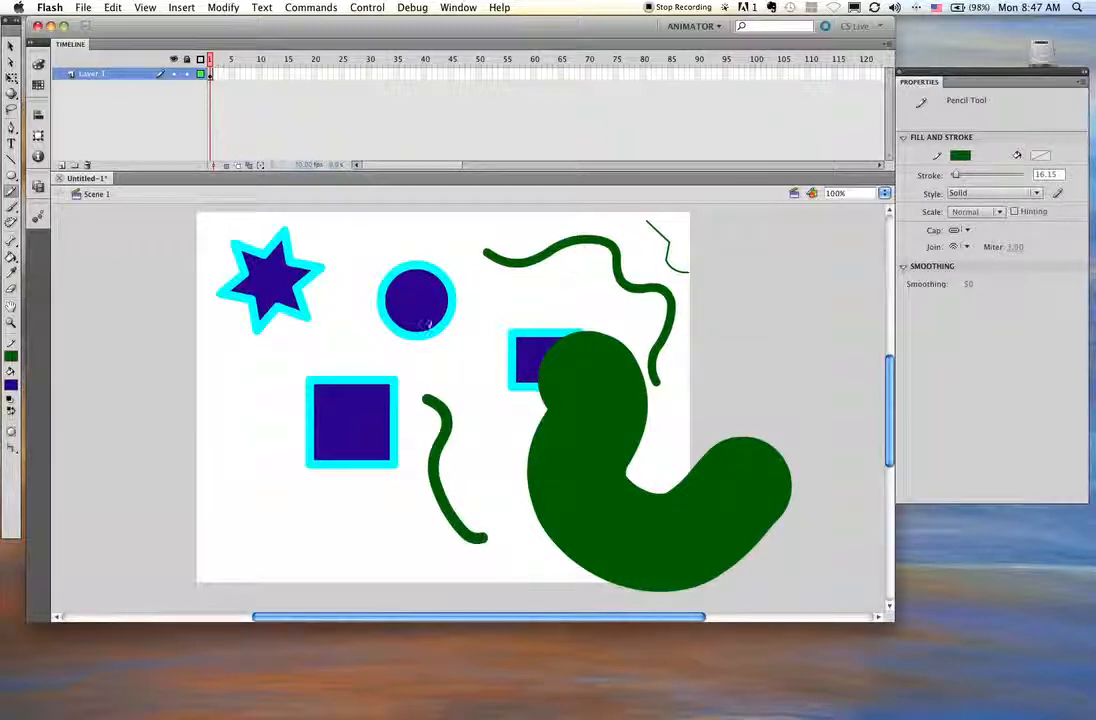
mouse_move(262, 347)
mouse_down()
mouse_move(228, 365)
mouse_move(212, 462)
mouse_move(255, 498)
mouse_up()
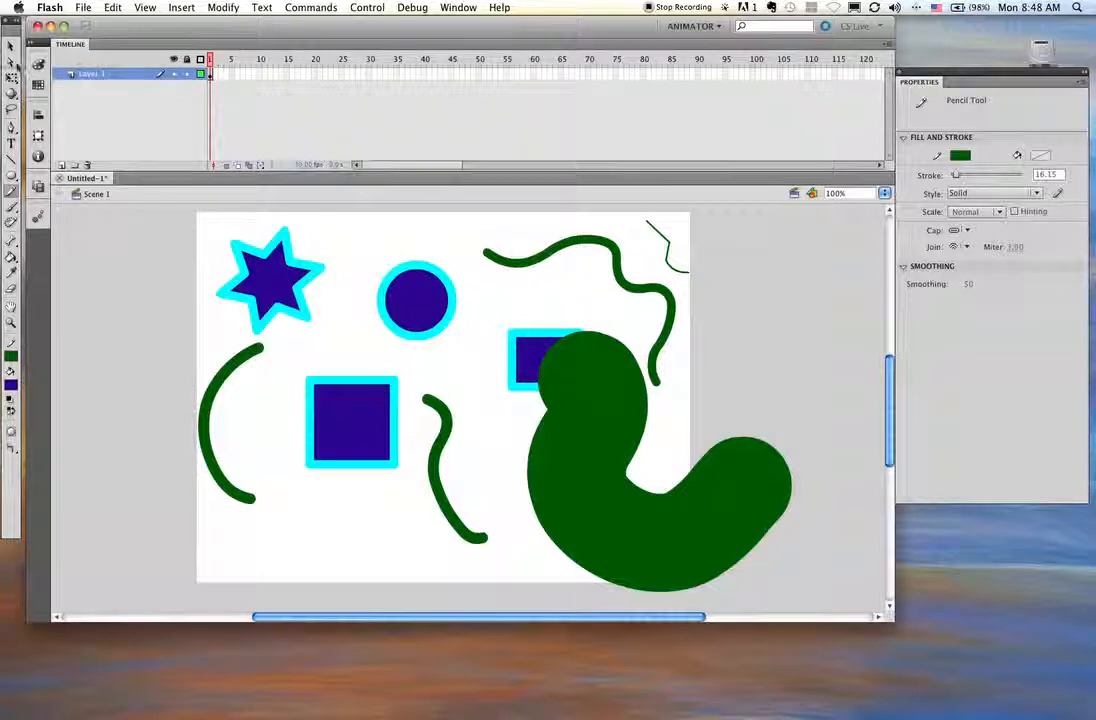
click(11, 50)
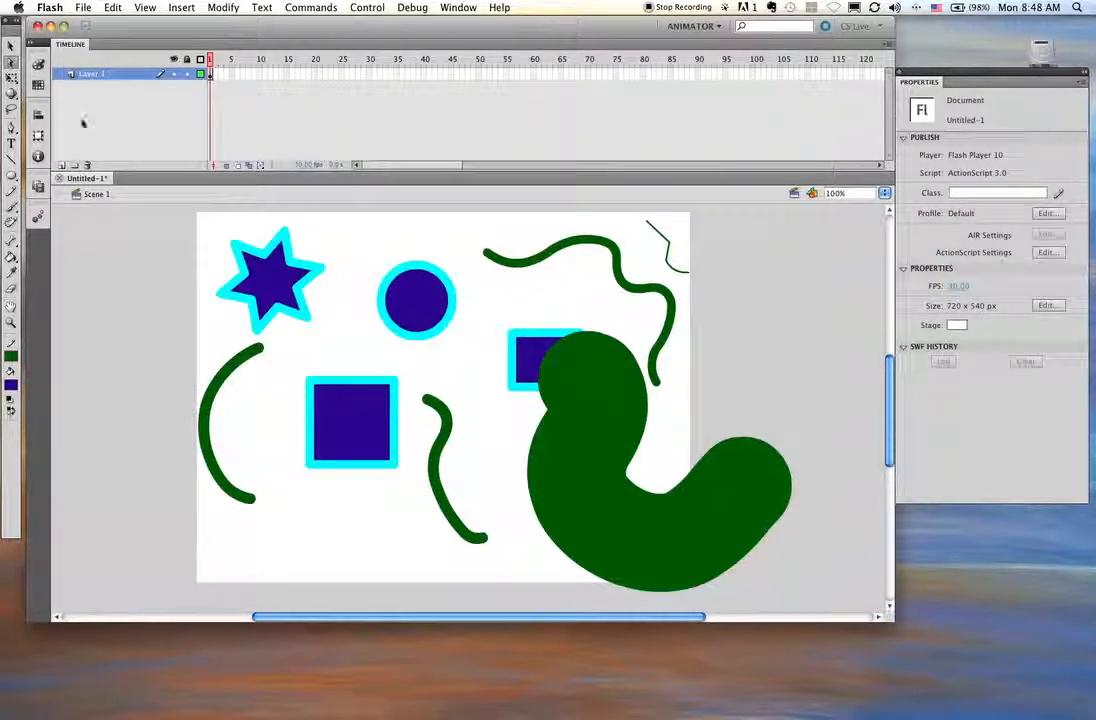
- Reshape the left green arc by dragging its anchor points into loops and zigzags
click(11, 63)
click(220, 370)
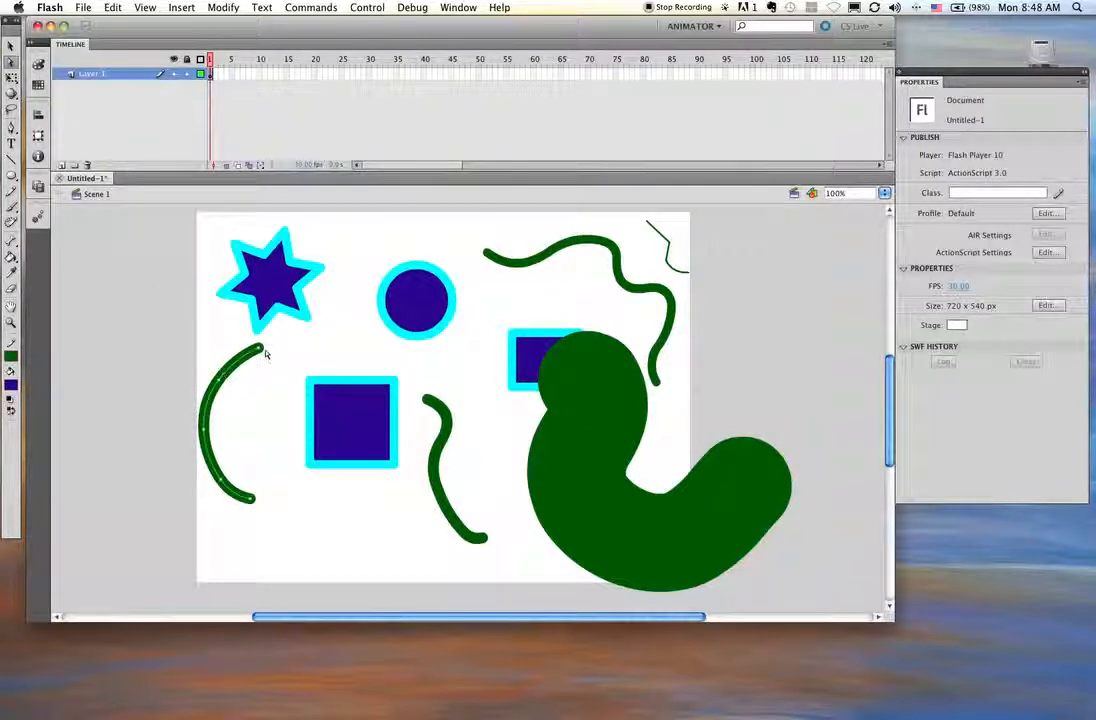
drag(260, 352, 298, 327)
drag(225, 379, 122, 325)
mouse_move(208, 432)
mouse_down()
mouse_move(242, 400)
mouse_move(279, 479)
mouse_move(245, 379)
mouse_move(225, 357)
mouse_move(297, 361)
mouse_move(196, 347)
mouse_move(311, 379)
mouse_move(303, 370)
mouse_up()
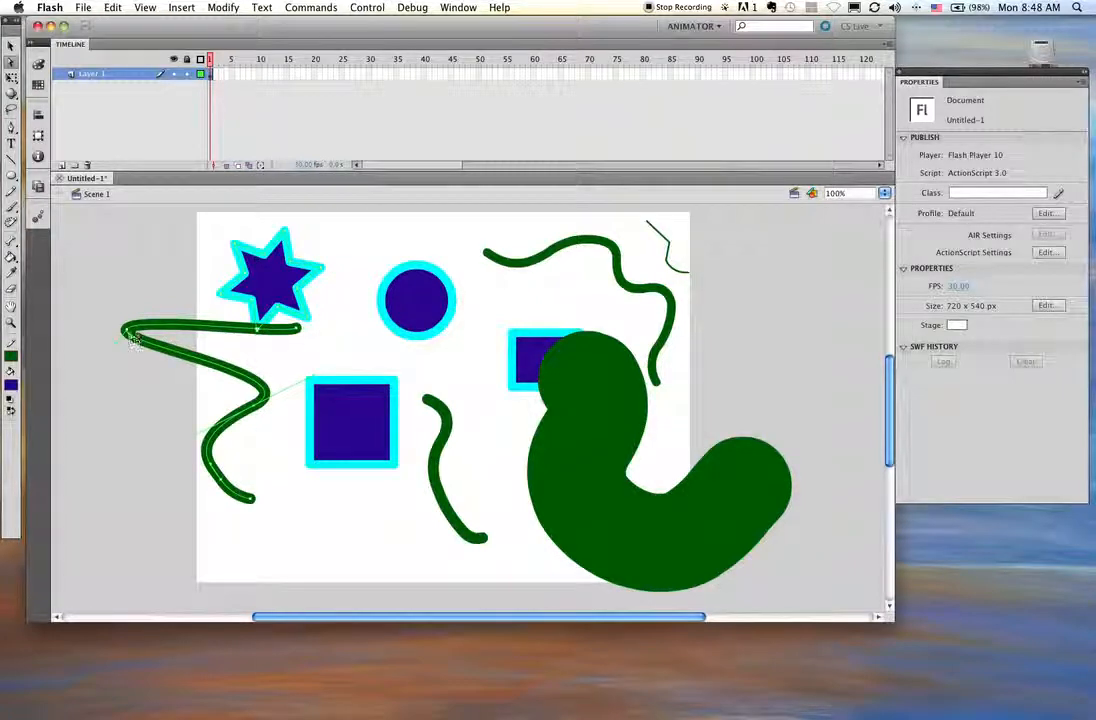
mouse_move(126, 333)
mouse_down()
mouse_move(120, 297)
mouse_move(95, 362)
mouse_move(60, 265)
mouse_move(120, 400)
mouse_move(170, 566)
mouse_move(78, 529)
mouse_move(54, 455)
mouse_move(64, 362)
mouse_move(179, 245)
mouse_move(215, 262)
mouse_up()
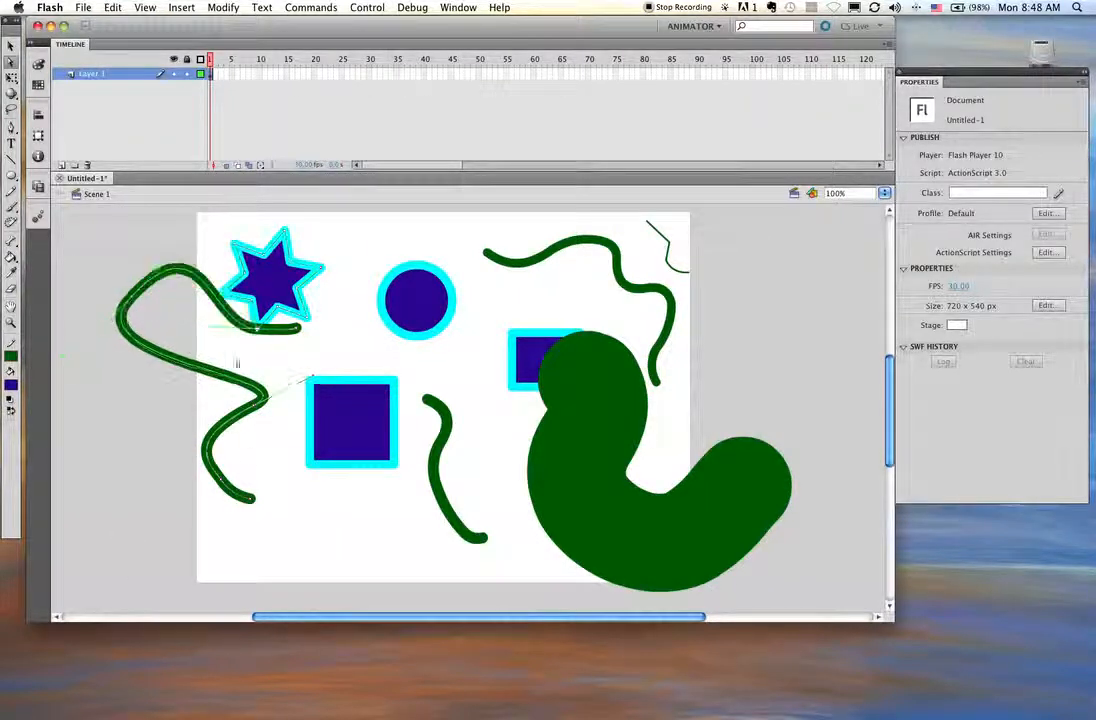
mouse_move(252, 501)
mouse_down()
mouse_move(286, 511)
mouse_move(289, 582)
mouse_move(316, 570)
mouse_move(245, 587)
mouse_move(198, 578)
mouse_up()
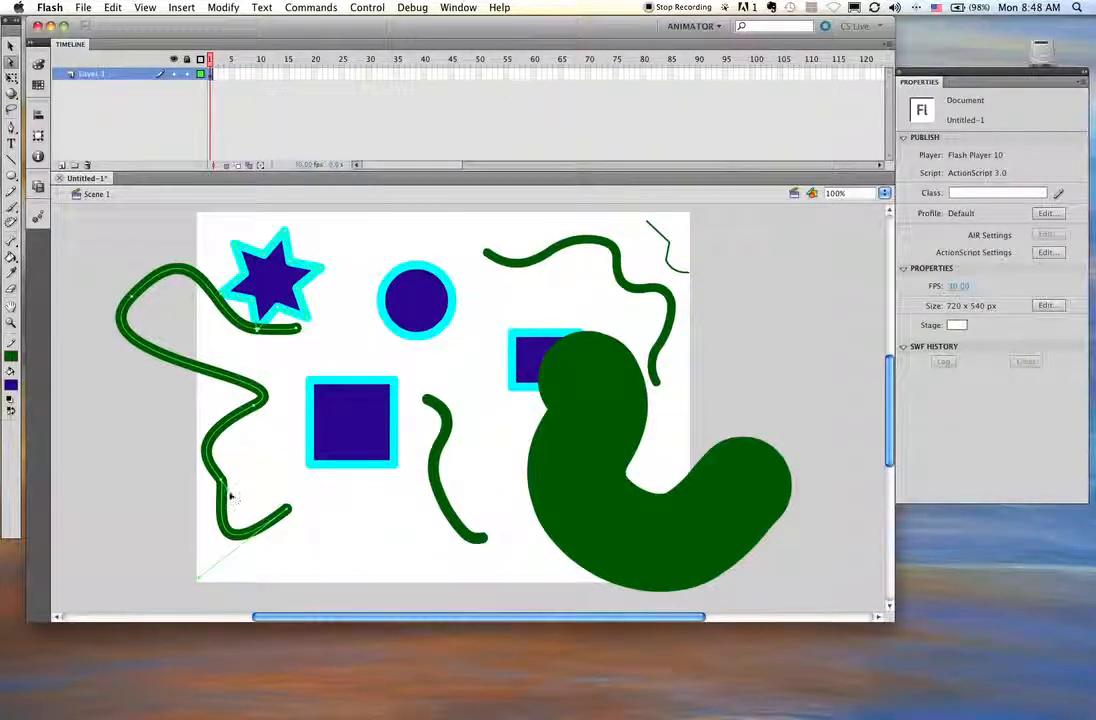
mouse_move(228, 492)
mouse_down()
mouse_move(240, 455)
mouse_move(296, 435)
mouse_move(262, 452)
mouse_up()
- Extend the thick green path with new anchor points out to the right
click(597, 356)
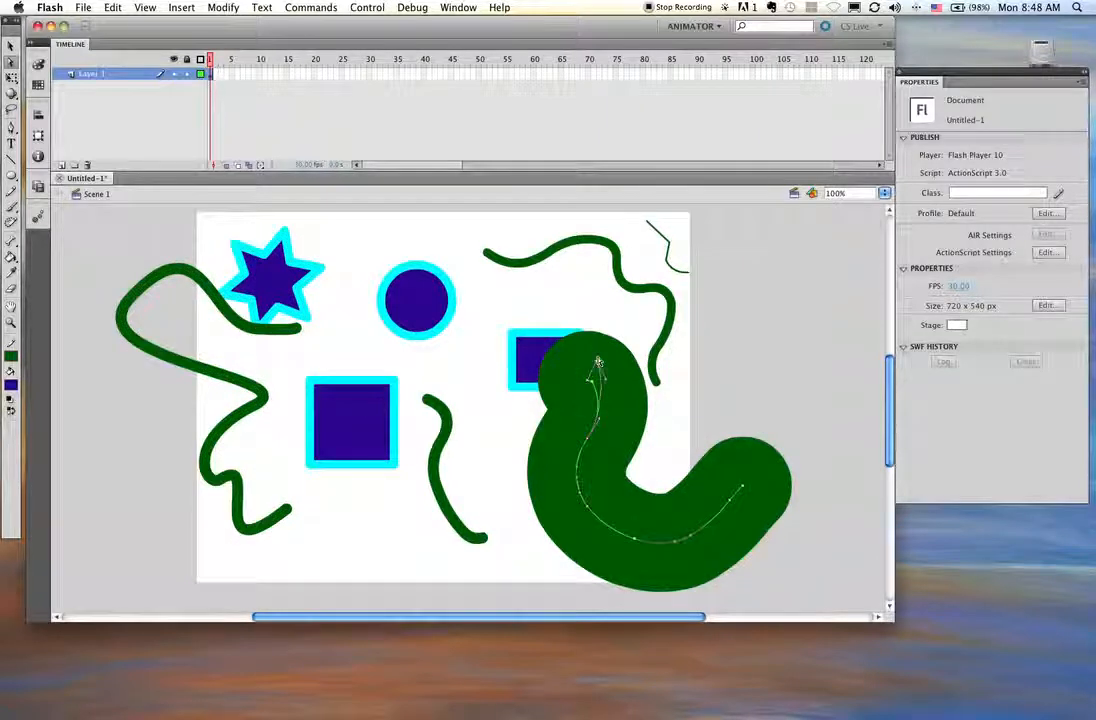
click(653, 350)
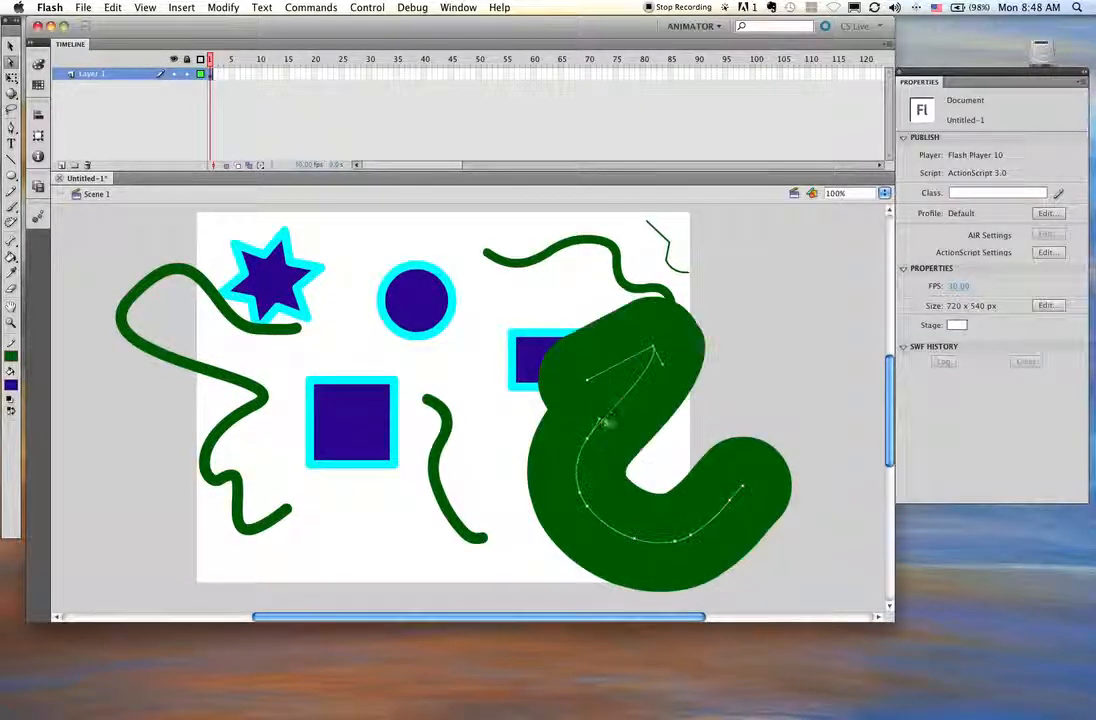
drag(642, 456, 714, 472)
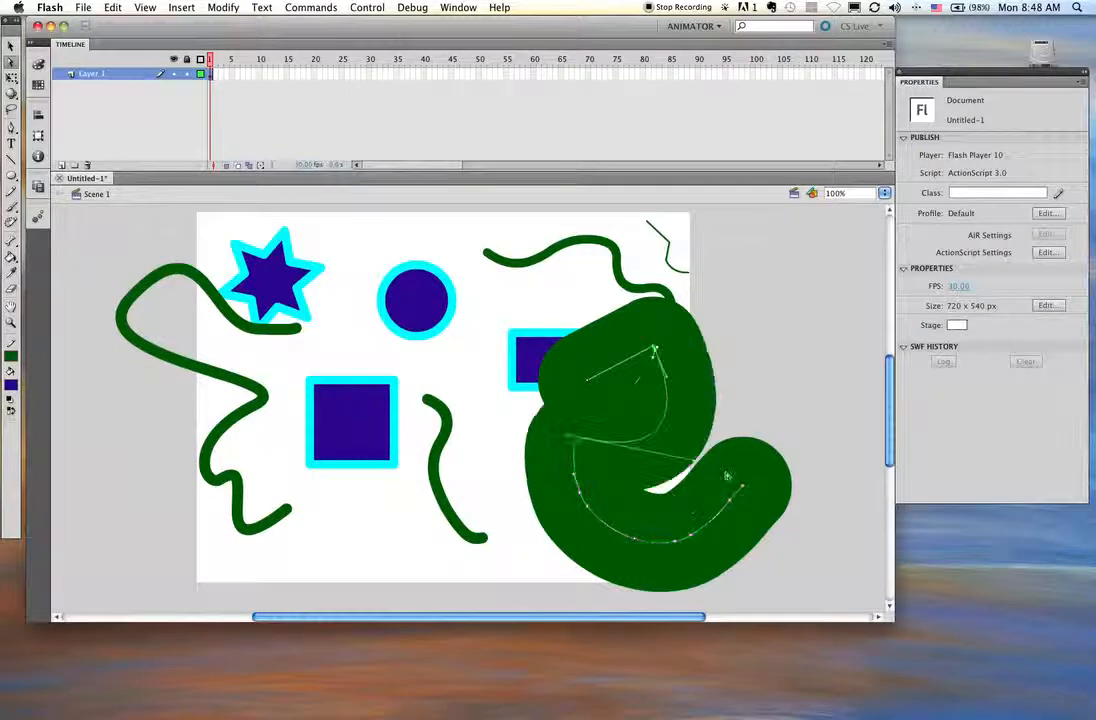
click(801, 494)
key(v)
click(12, 61)
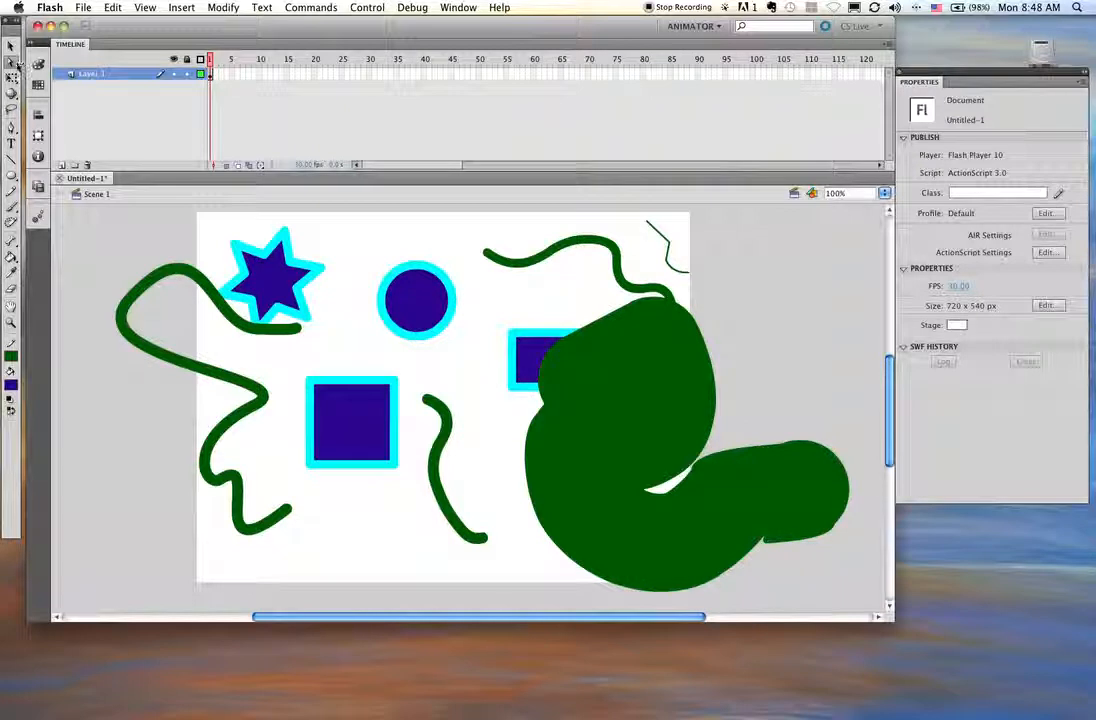
- Stretch the star's top and right points, curve a spike edge, then delete everything
click(241, 251)
drag(289, 237, 296, 208)
drag(322, 268, 352, 276)
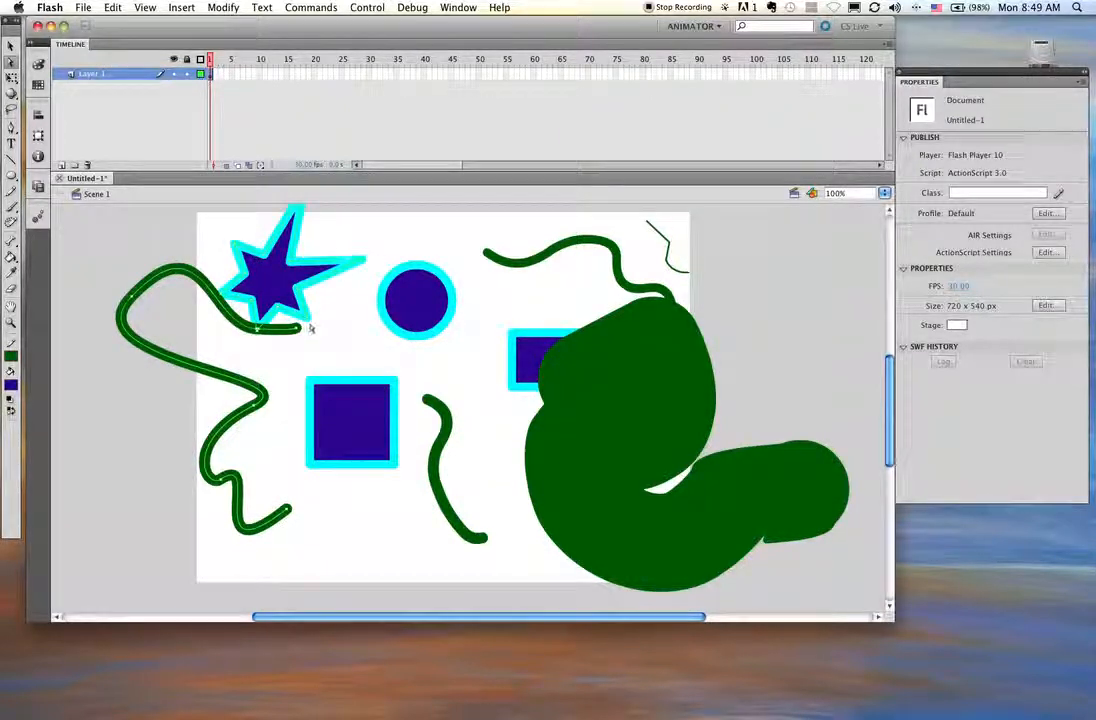
drag(310, 326, 340, 348)
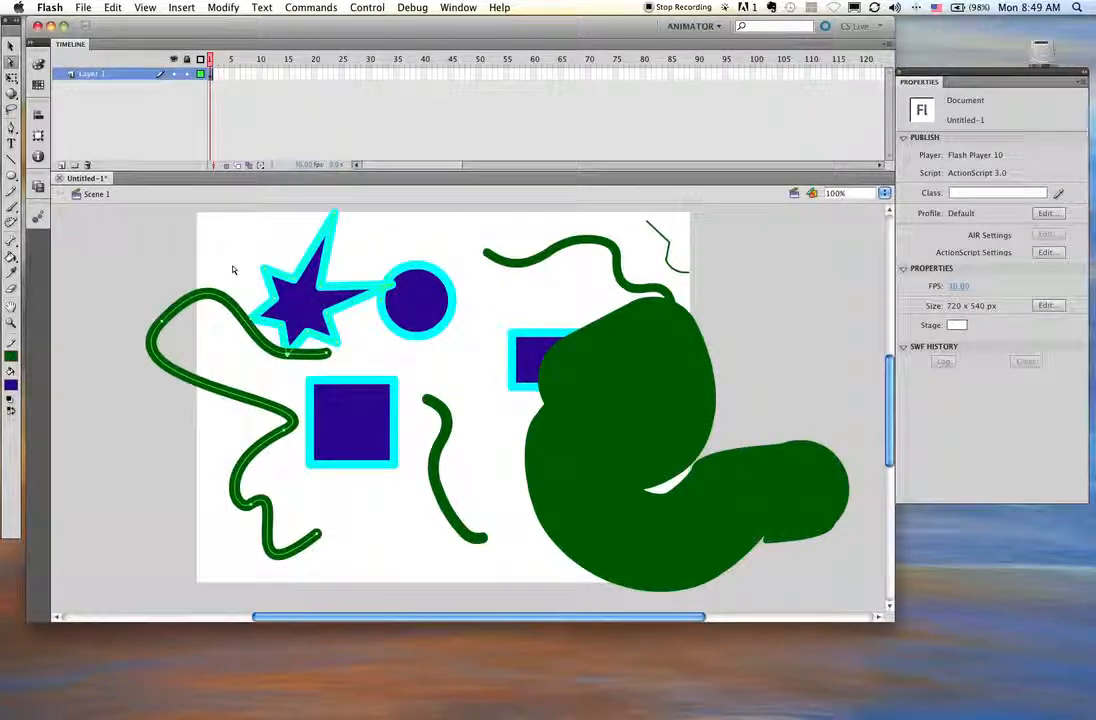
click(311, 348)
click(297, 322)
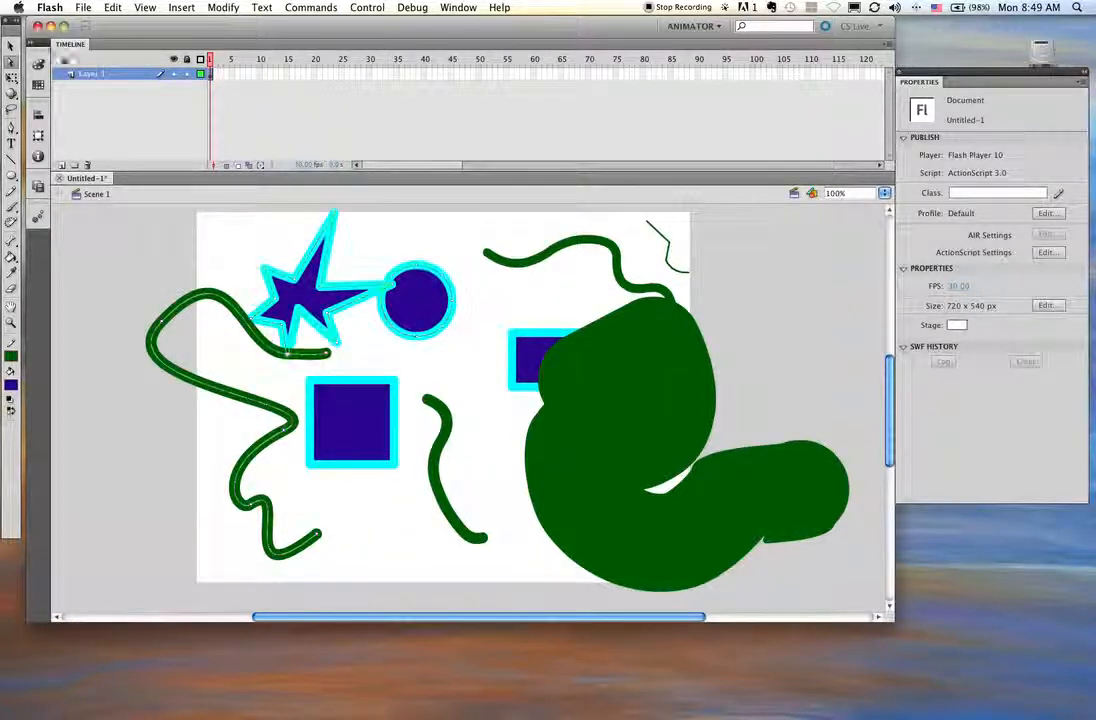
click(10, 45)
click(272, 270)
click(274, 271)
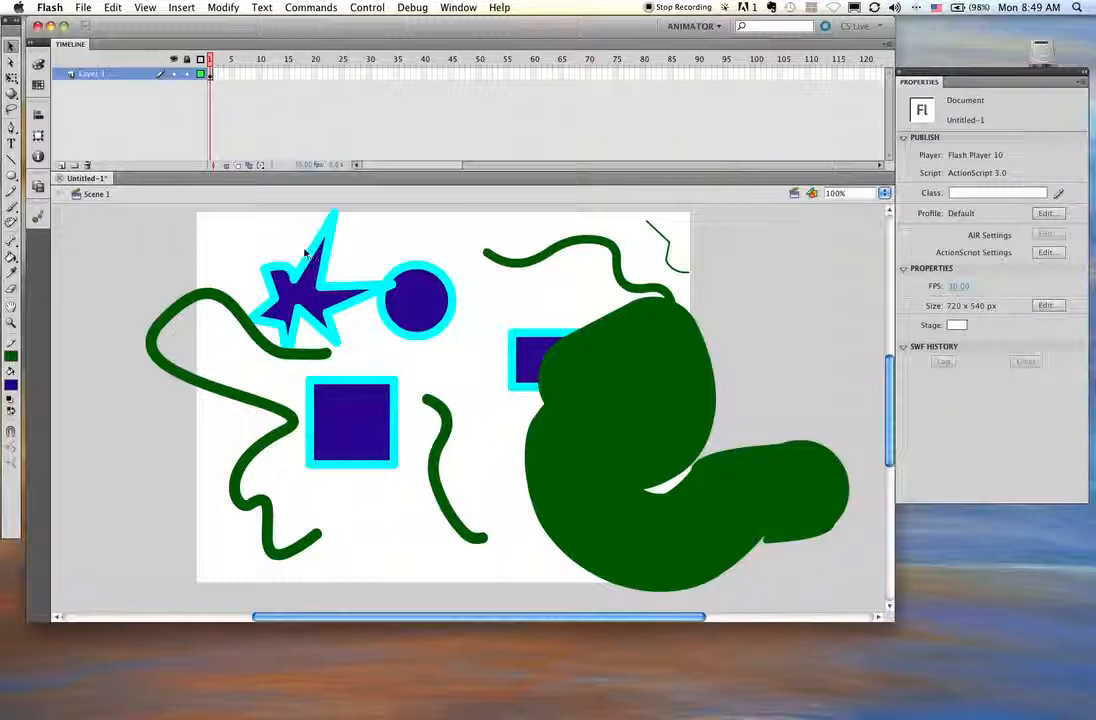
drag(309, 256, 301, 257)
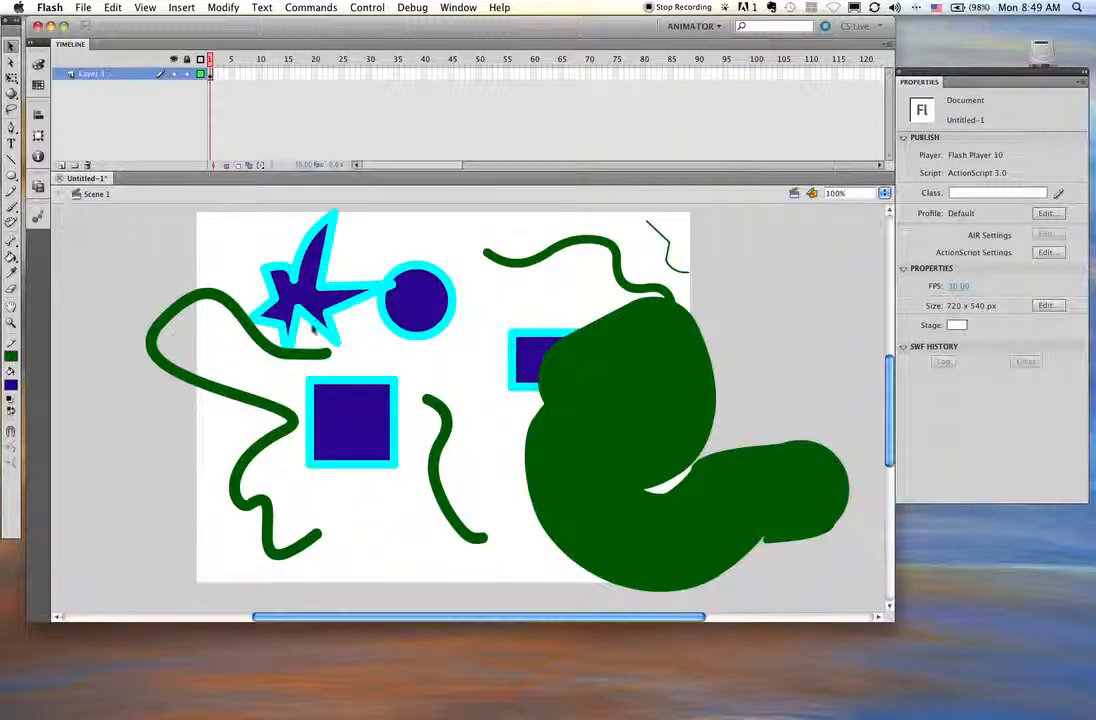
key(super+a)
key(Delete)
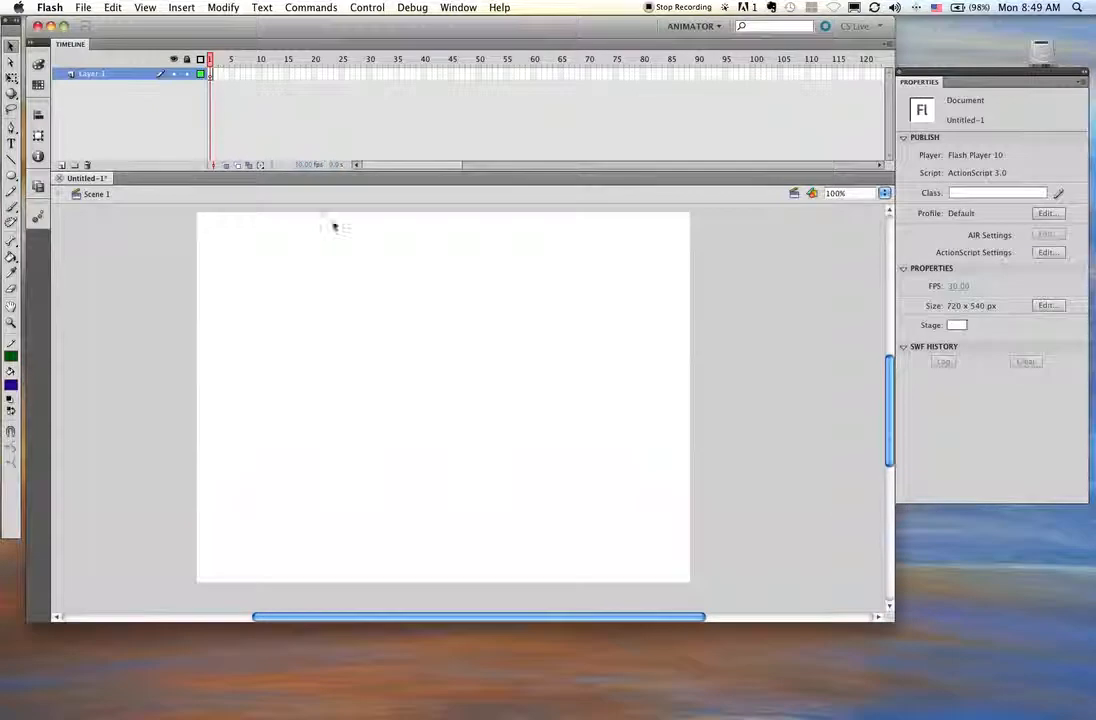
click(11, 190)
mouse_move(225, 246)
mouse_down()
mouse_move(294, 250)
mouse_move(308, 347)
mouse_move(405, 372)
mouse_up()
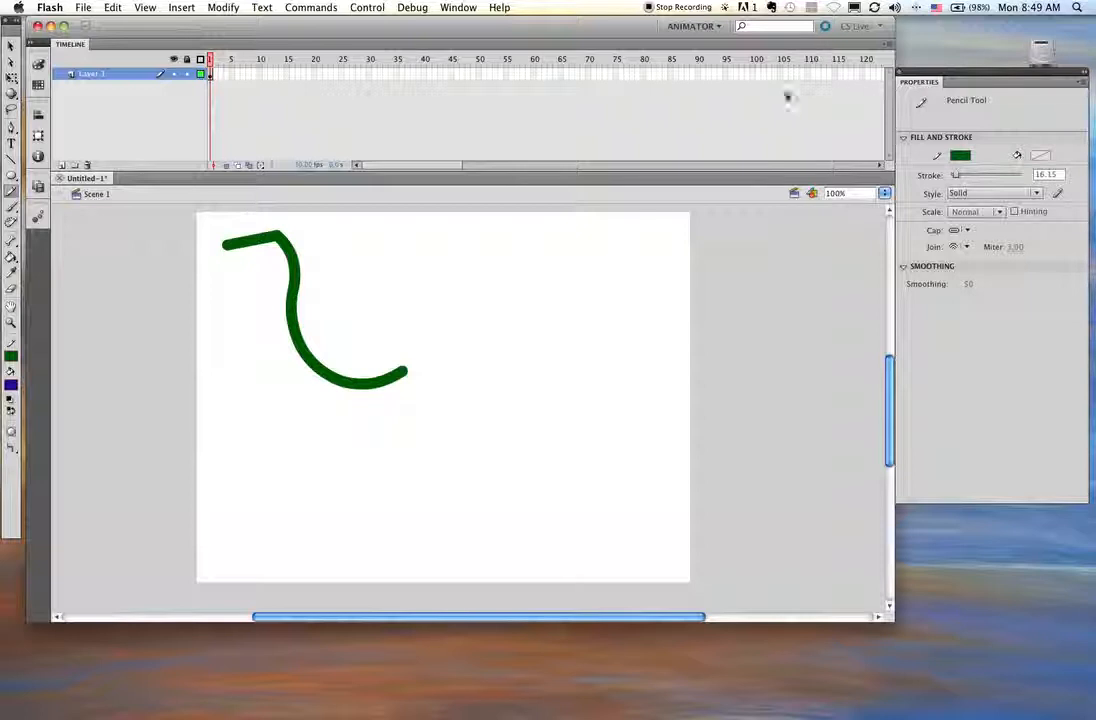
click(12, 449)
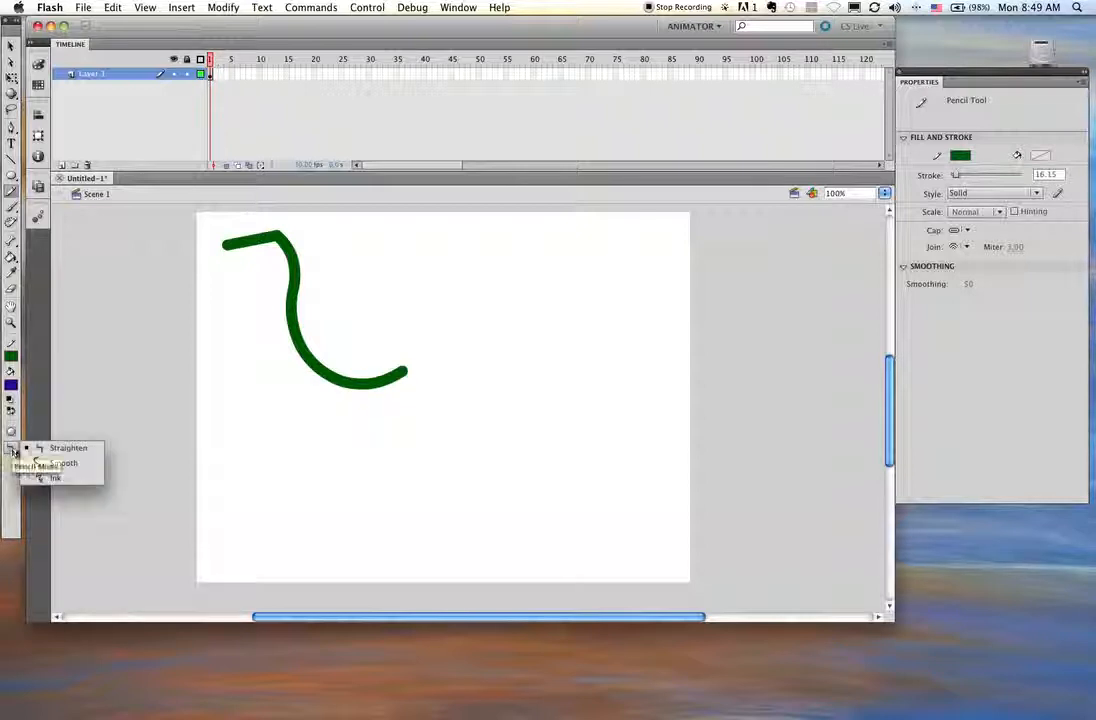
click(64, 448)
mouse_move(419, 268)
mouse_down()
mouse_move(491, 320)
mouse_move(520, 360)
mouse_move(660, 452)
mouse_up()
mouse_move(575, 266)
mouse_down()
mouse_move(654, 273)
mouse_move(654, 335)
mouse_move(688, 335)
mouse_move(690, 412)
mouse_up()
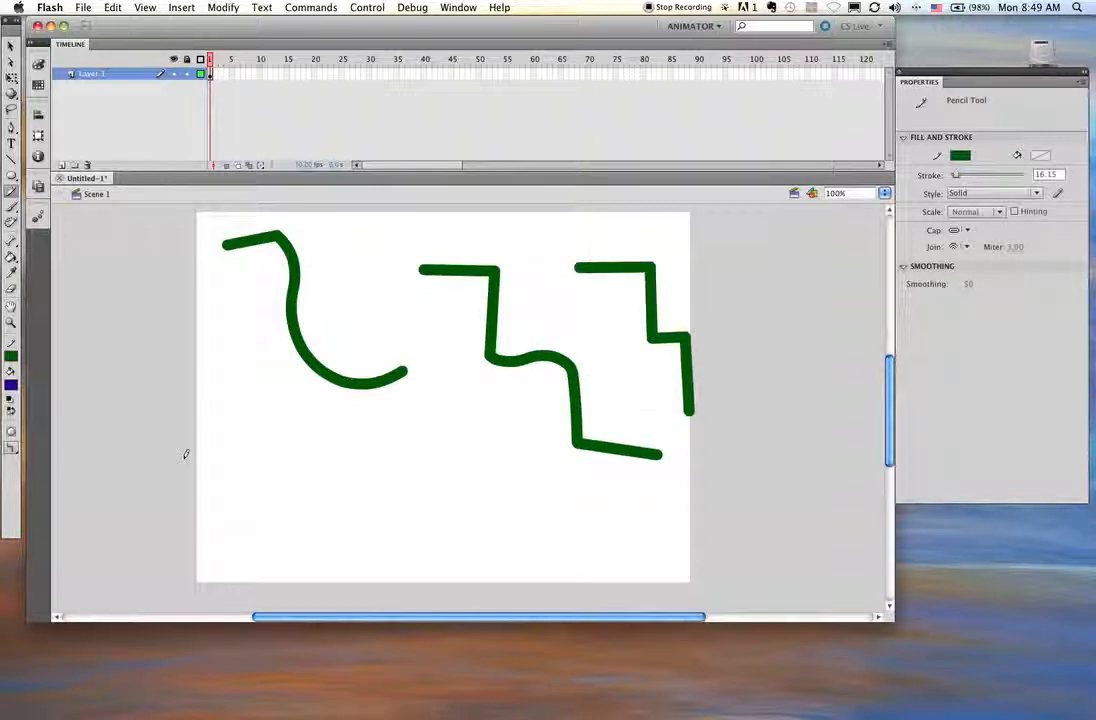
click(12, 450)
click(60, 463)
mouse_move(234, 403)
mouse_down()
mouse_move(318, 403)
mouse_move(364, 424)
mouse_move(368, 469)
mouse_move(443, 498)
mouse_move(475, 539)
mouse_move(534, 556)
mouse_up()
click(11, 448)
click(36, 478)
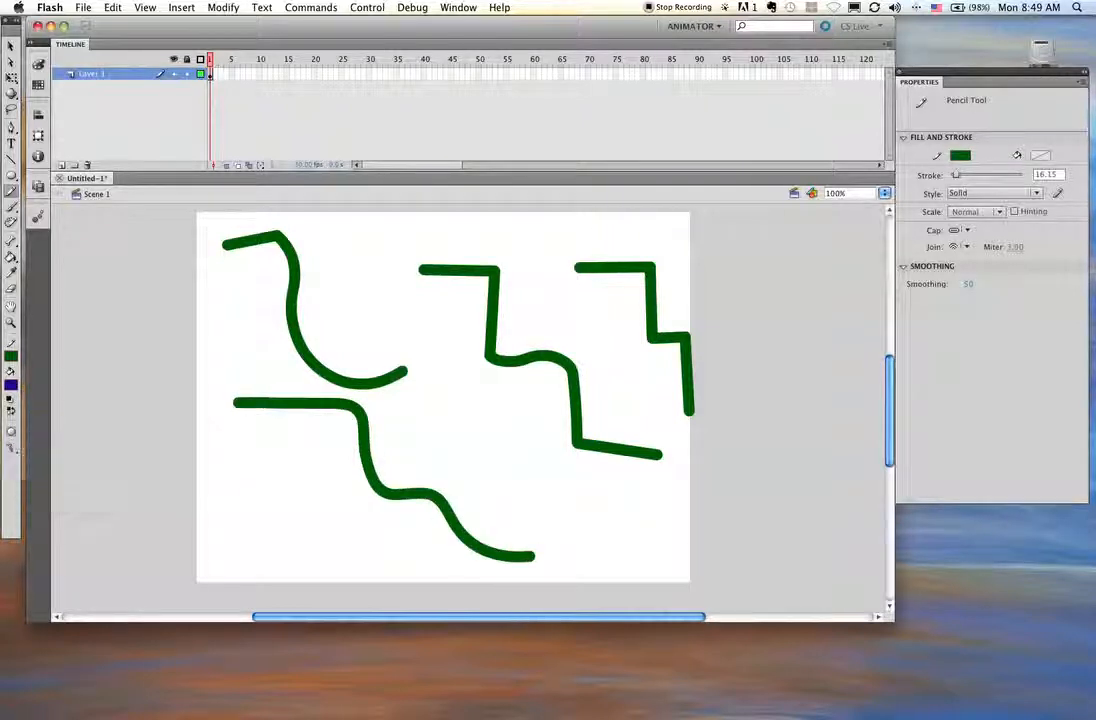
mouse_move(214, 441)
mouse_down()
mouse_move(270, 431)
mouse_move(311, 509)
mouse_move(440, 581)
mouse_move(474, 585)
mouse_up()
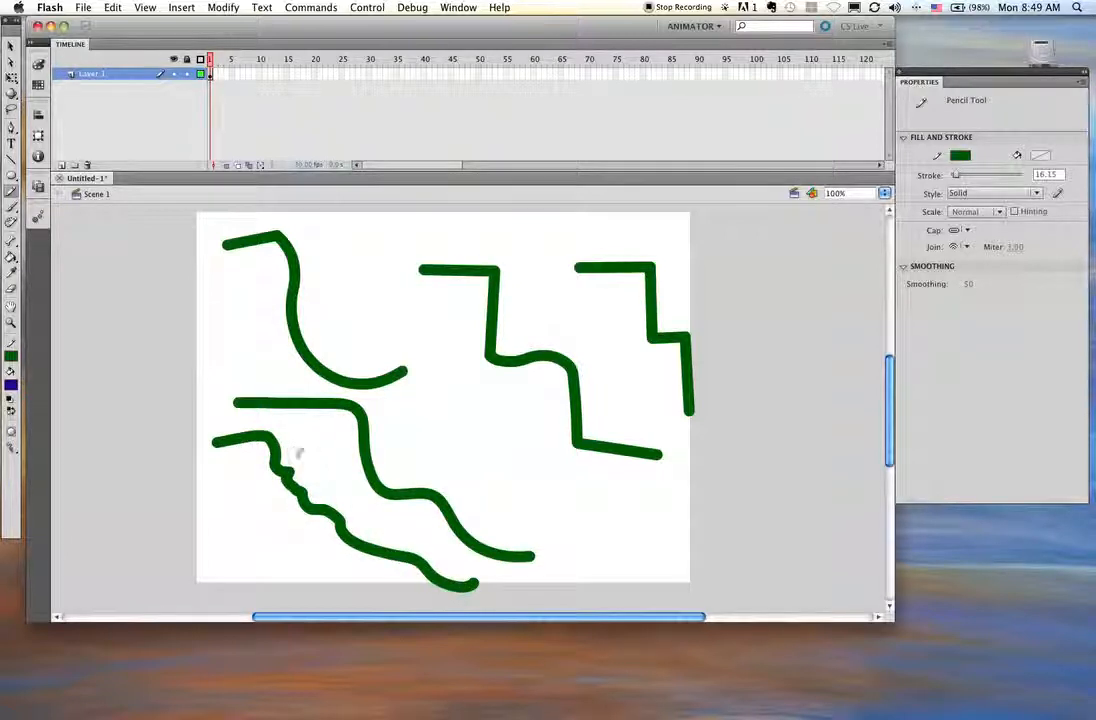
drag(442, 397, 543, 478)
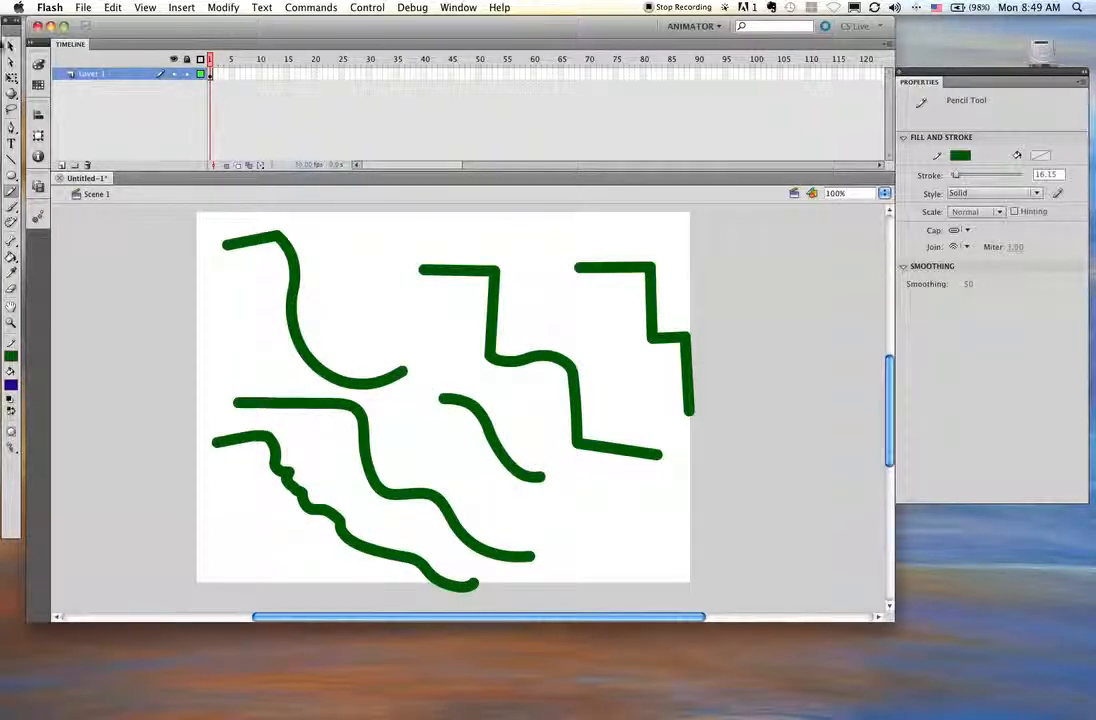
key(v)
click(298, 500)
drag(308, 508, 290, 510)
click(356, 440)
click(375, 473)
drag(363, 458, 341, 458)
drag(399, 497, 411, 476)
click(649, 310)
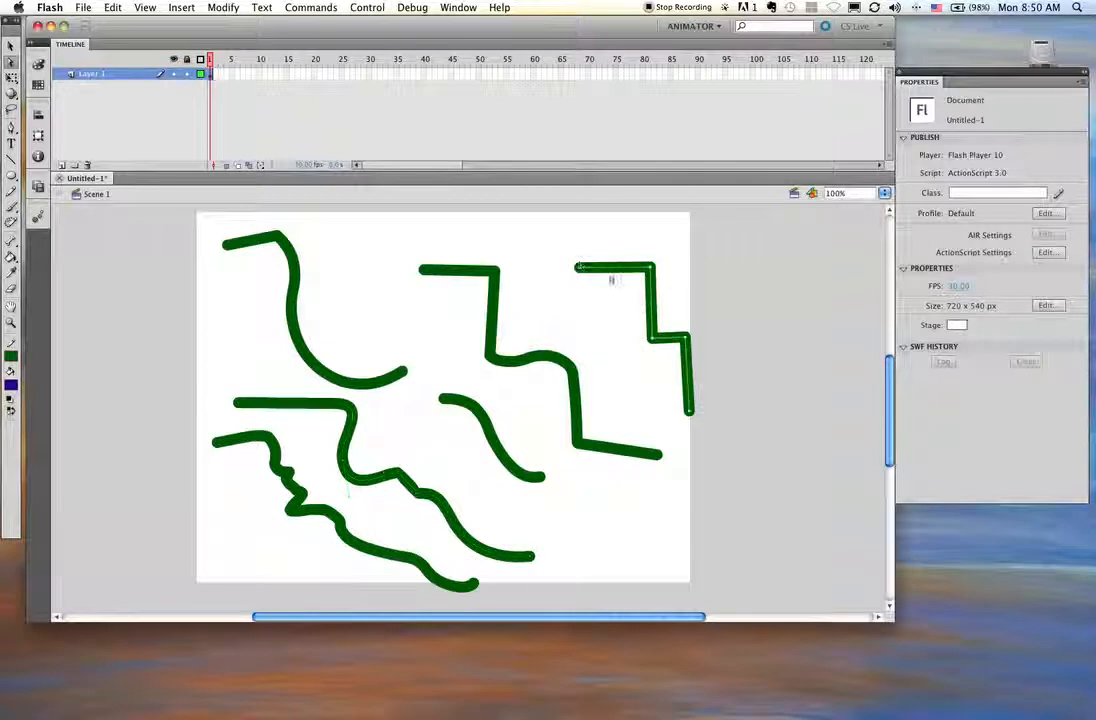
drag(580, 268, 527, 250)
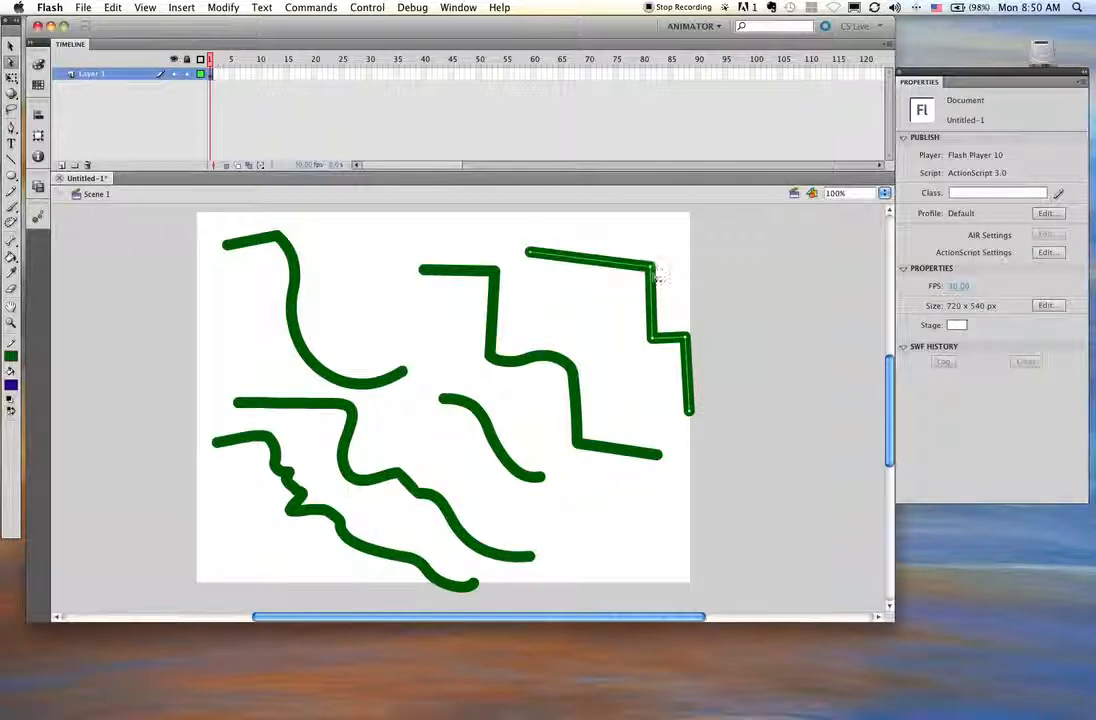
drag(658, 260, 664, 240)
drag(656, 342, 710, 322)
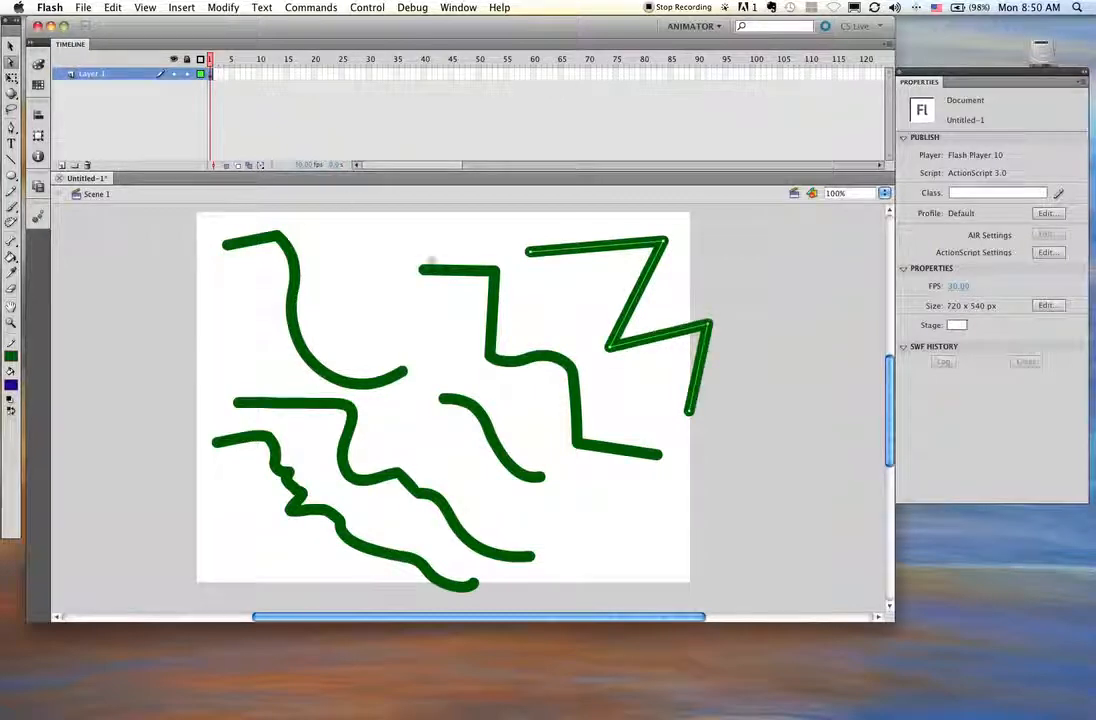
key(super+a)
key(Delete)
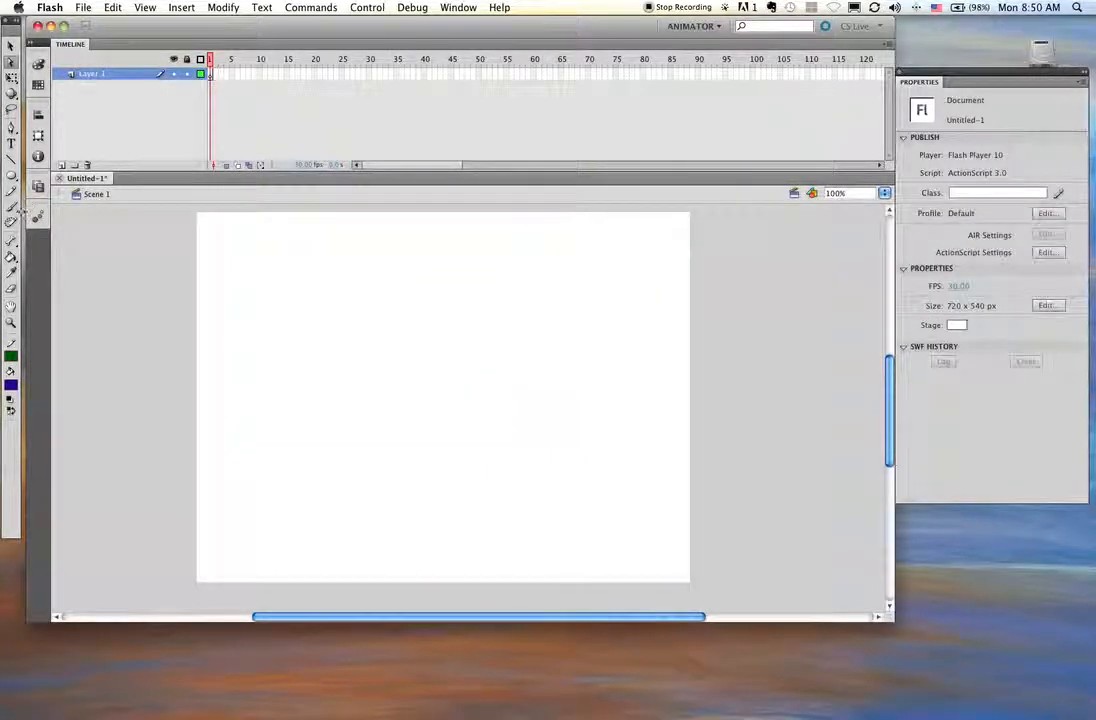
- Paint a dark-blue brush stroke, then a short curve with a round pressure-sensitive brush
click(11, 206)
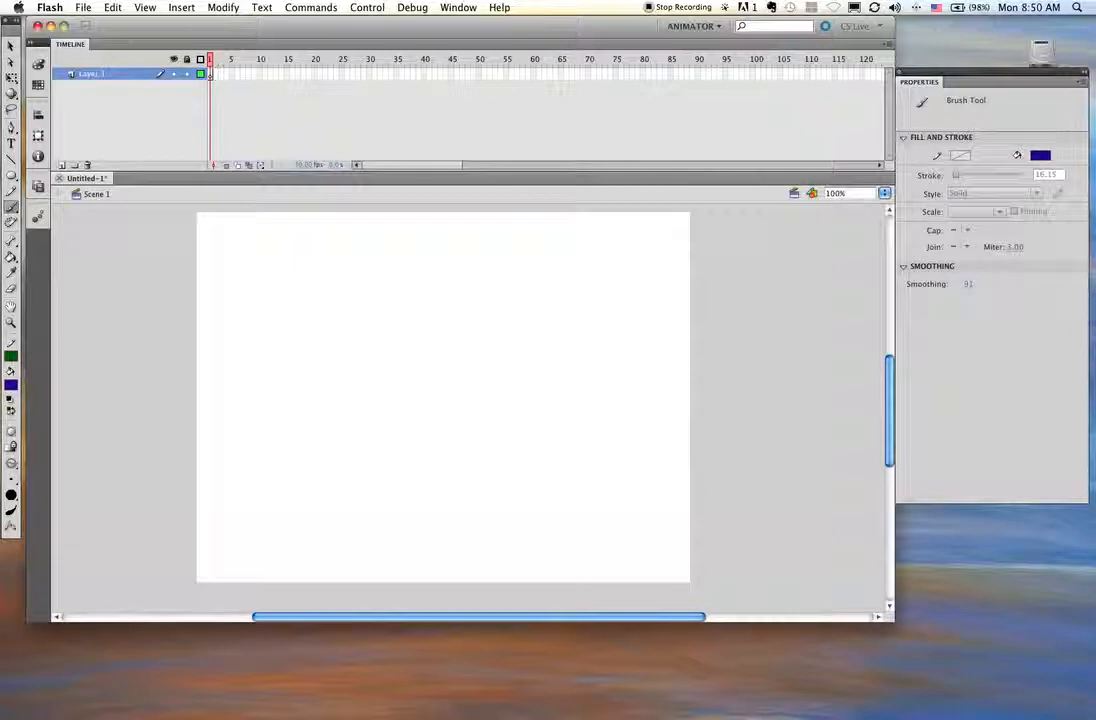
mouse_move(277, 289)
mouse_down()
mouse_move(341, 312)
mouse_move(474, 460)
mouse_up()
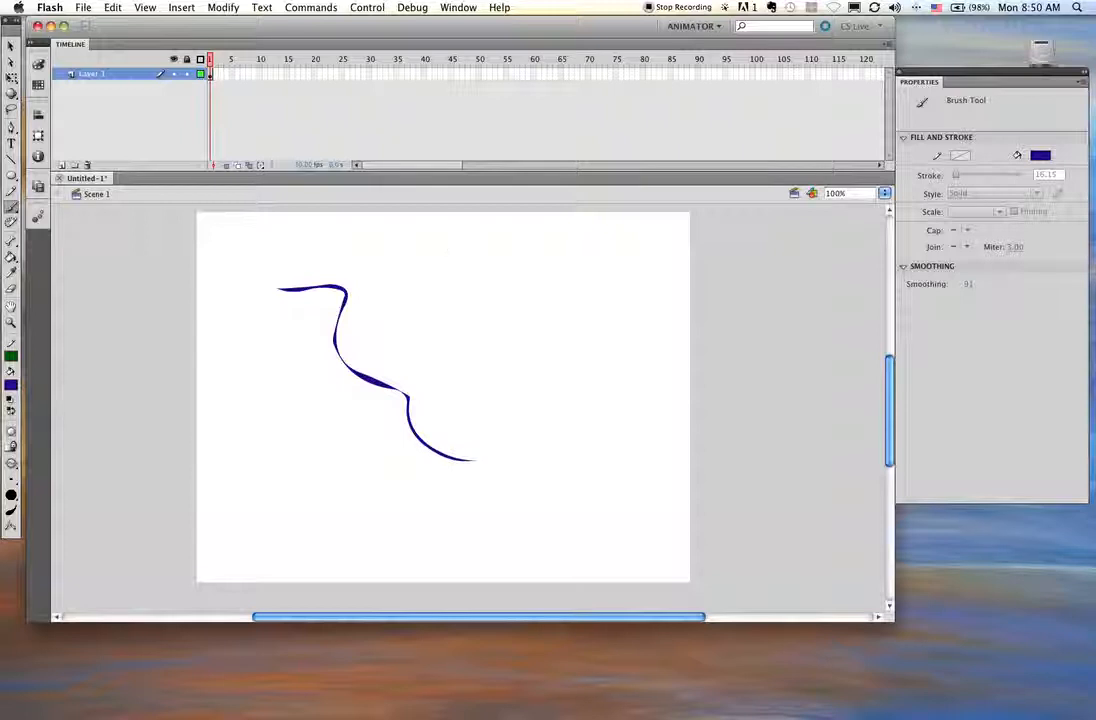
click(12, 514)
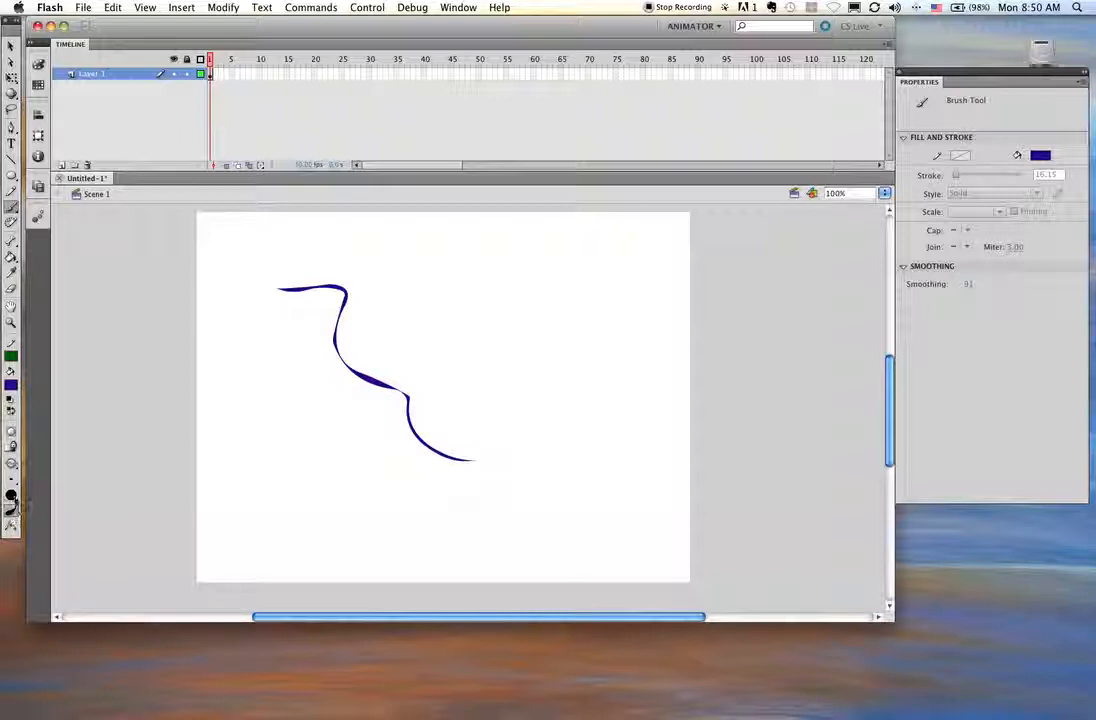
click(14, 497)
click(40, 496)
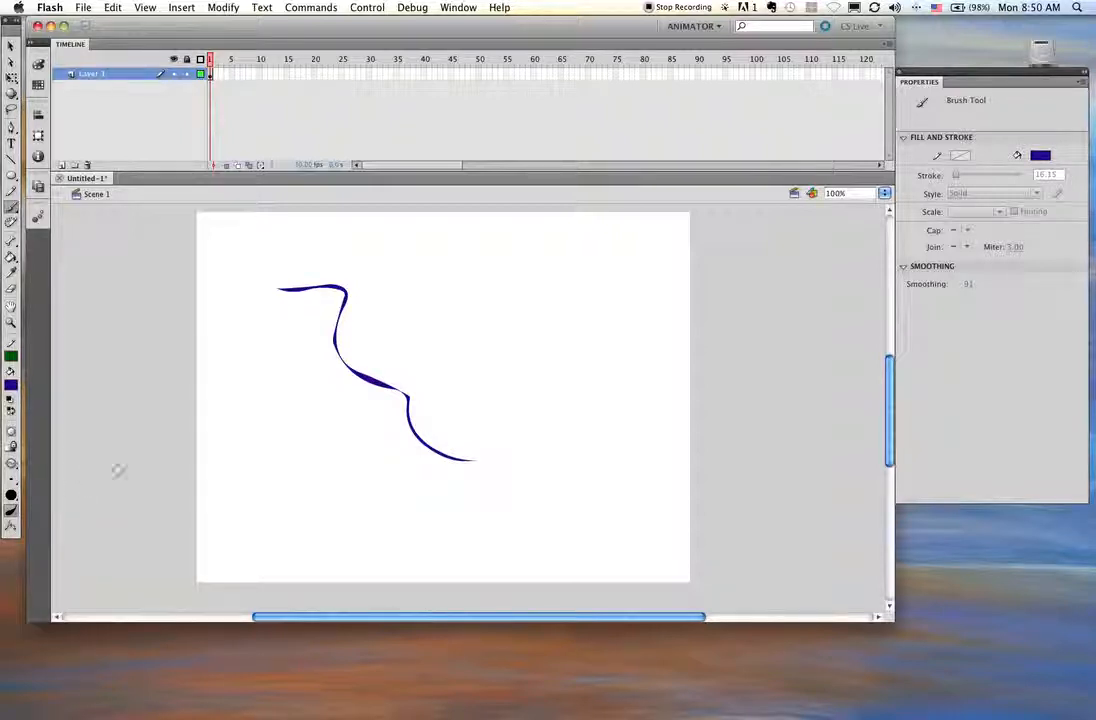
drag(246, 437, 304, 508)
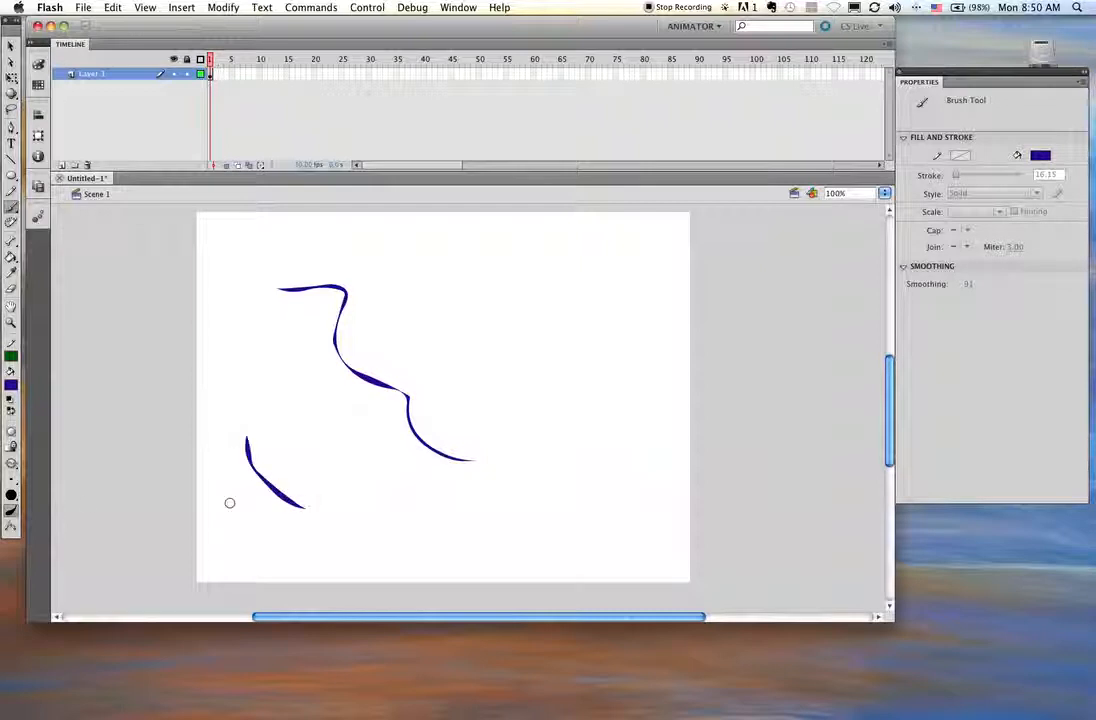
- With the largest brush size, paint two thick wavy strokes across the lower stage
click(11, 480)
click(39, 585)
mouse_move(271, 406)
mouse_down()
mouse_move(317, 415)
mouse_move(344, 469)
mouse_move(424, 547)
mouse_move(511, 549)
mouse_up()
mouse_move(424, 363)
mouse_down()
mouse_move(497, 355)
mouse_move(567, 453)
mouse_move(620, 468)
mouse_up()
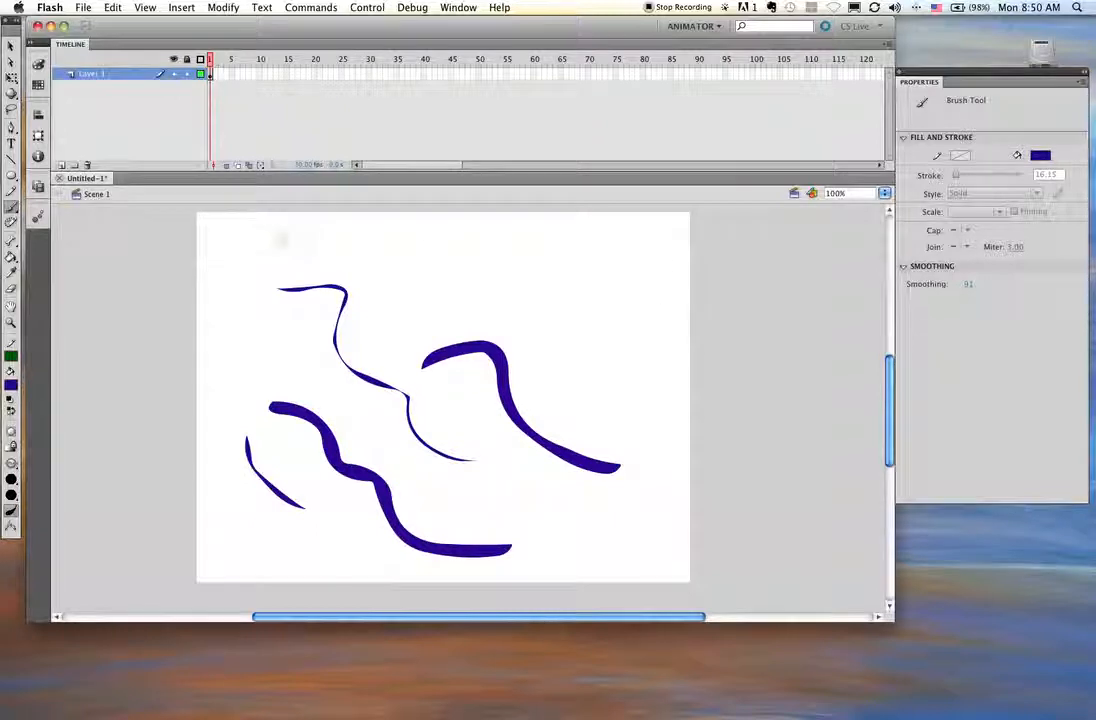
click(884, 194)
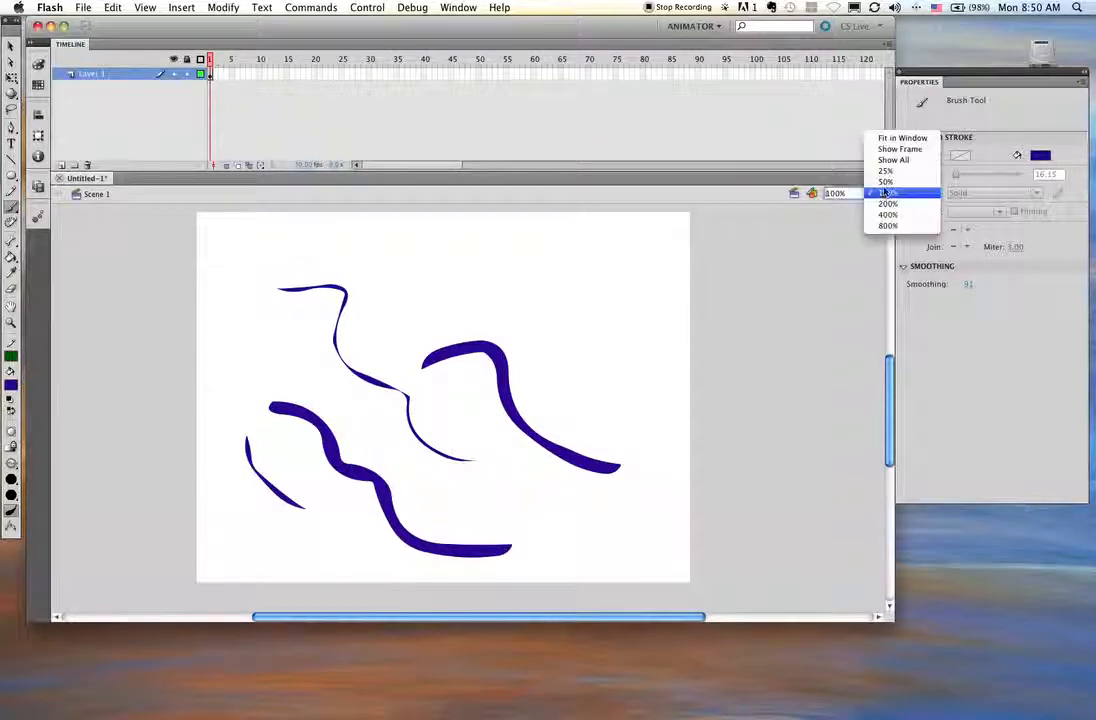
- Add a small paint dab at 25% zoom, check it at 800%, then return to 100%
click(886, 172)
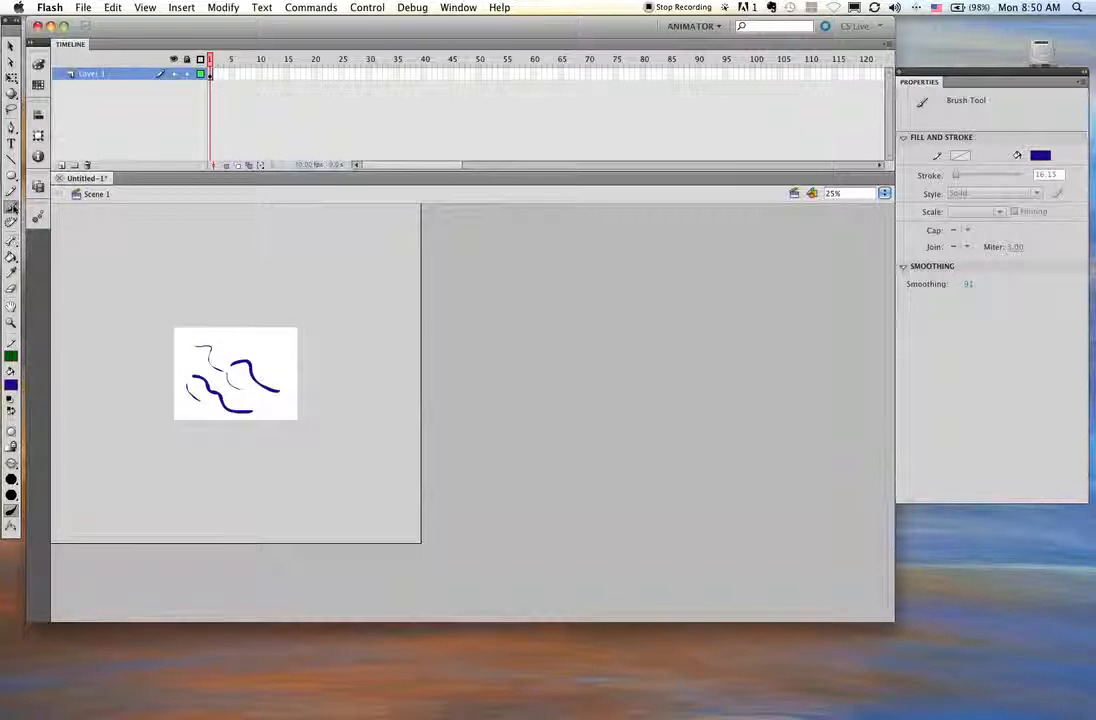
click(258, 343)
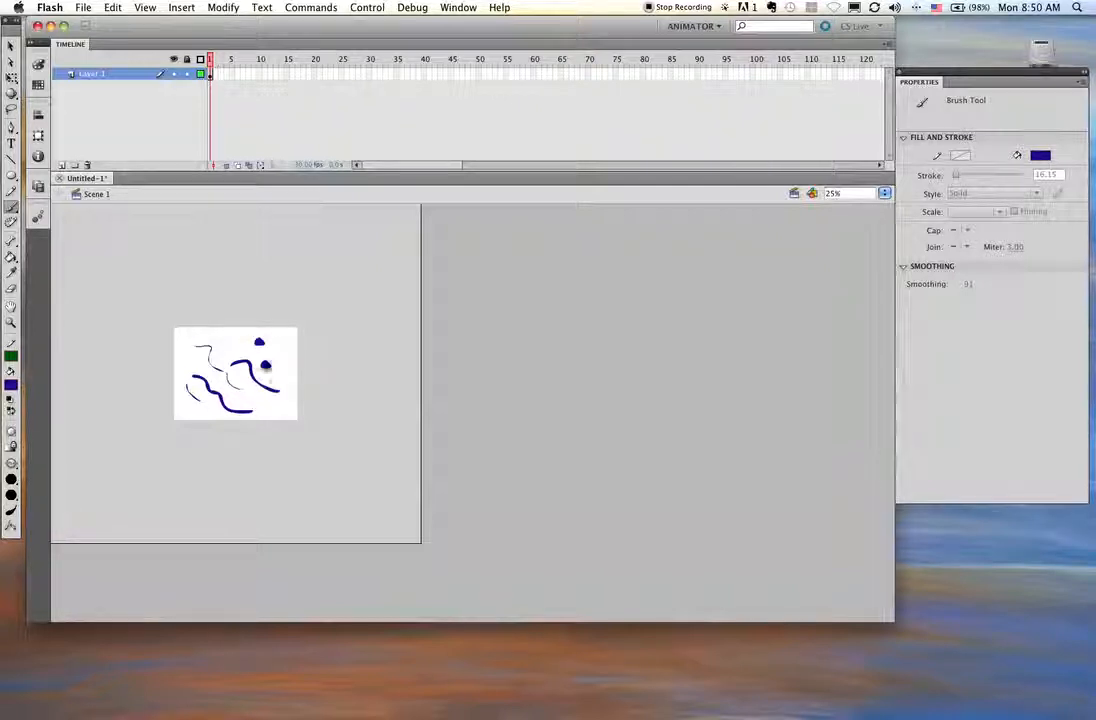
click(884, 193)
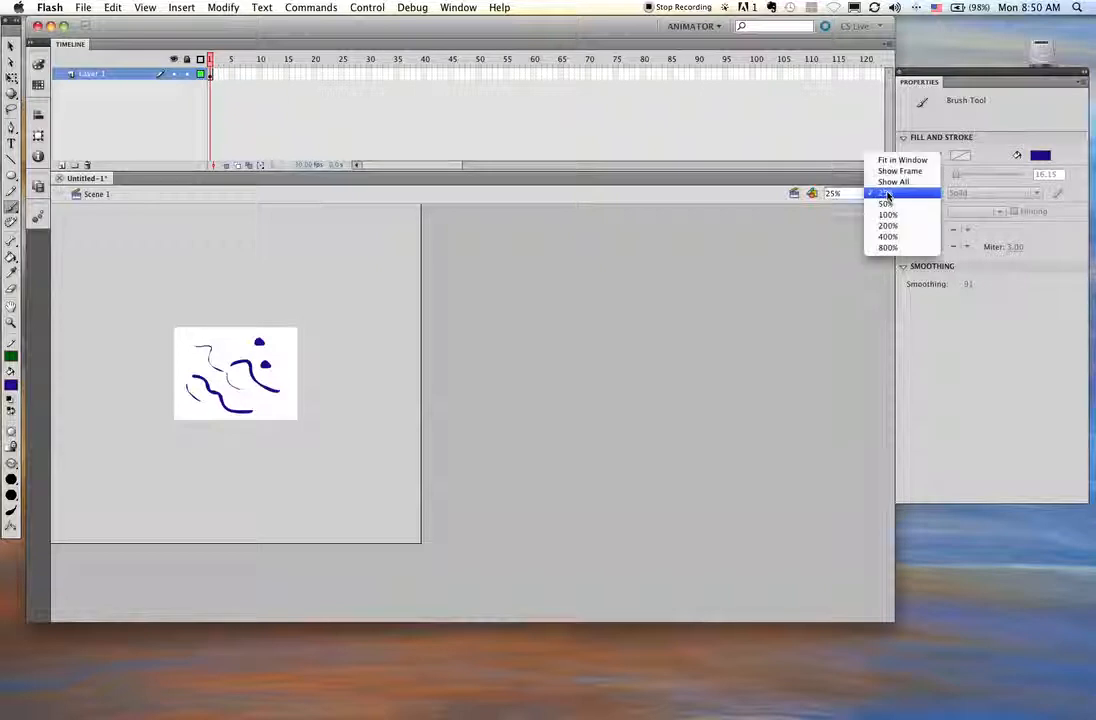
click(886, 249)
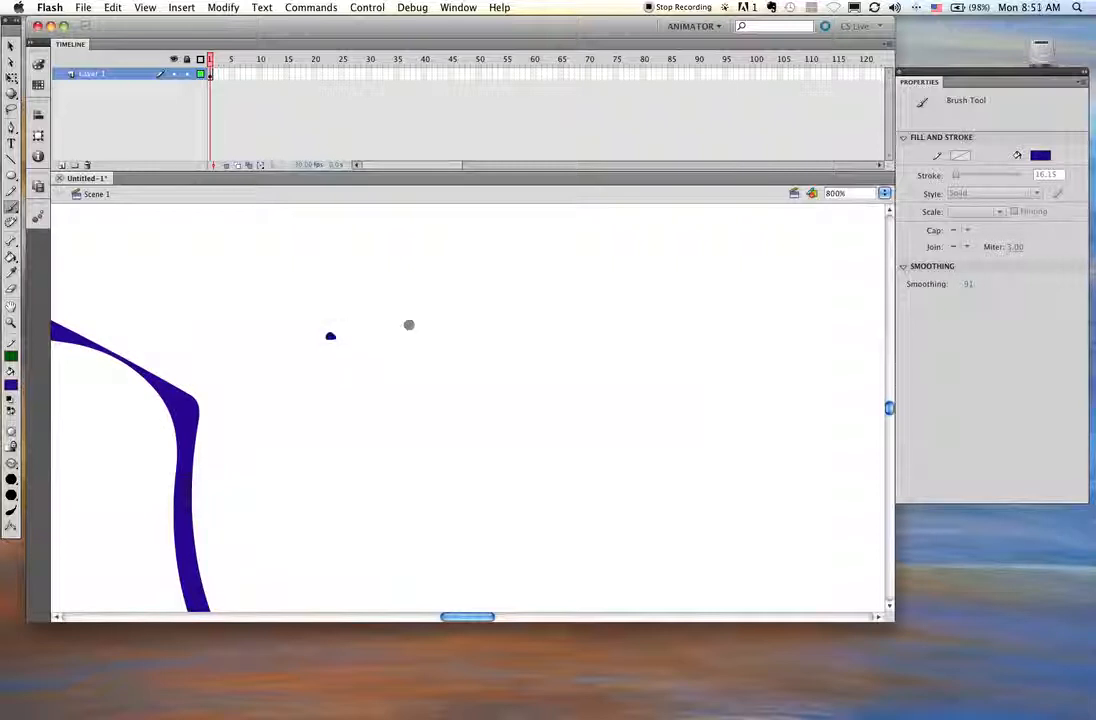
click(885, 193)
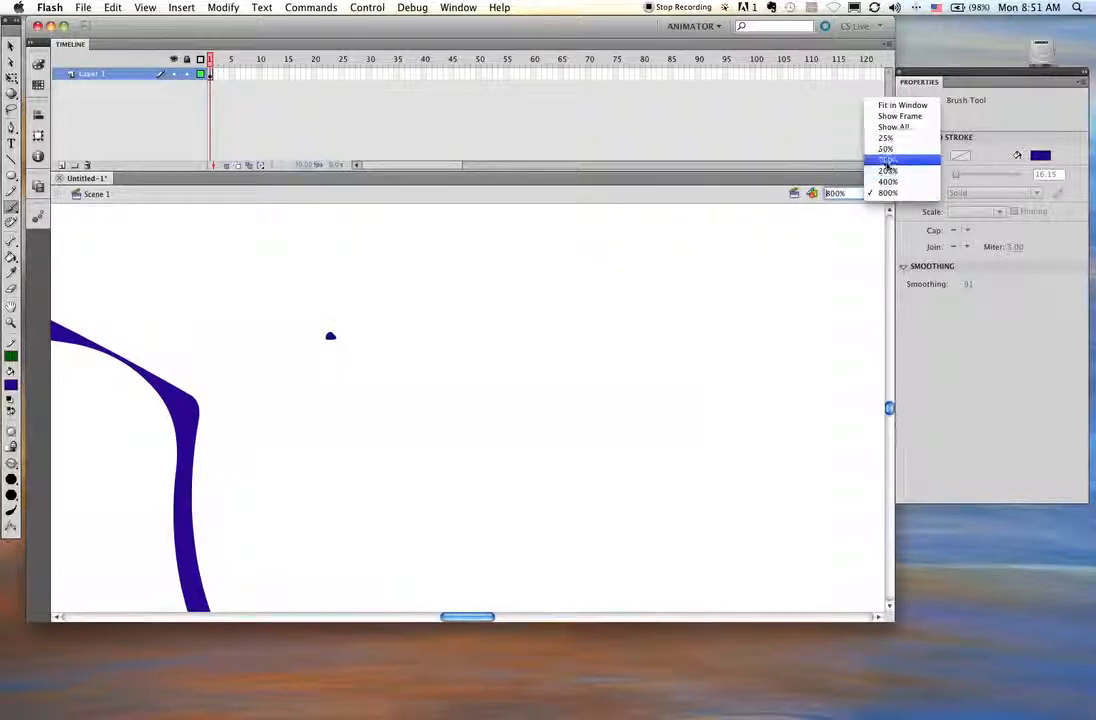
click(886, 160)
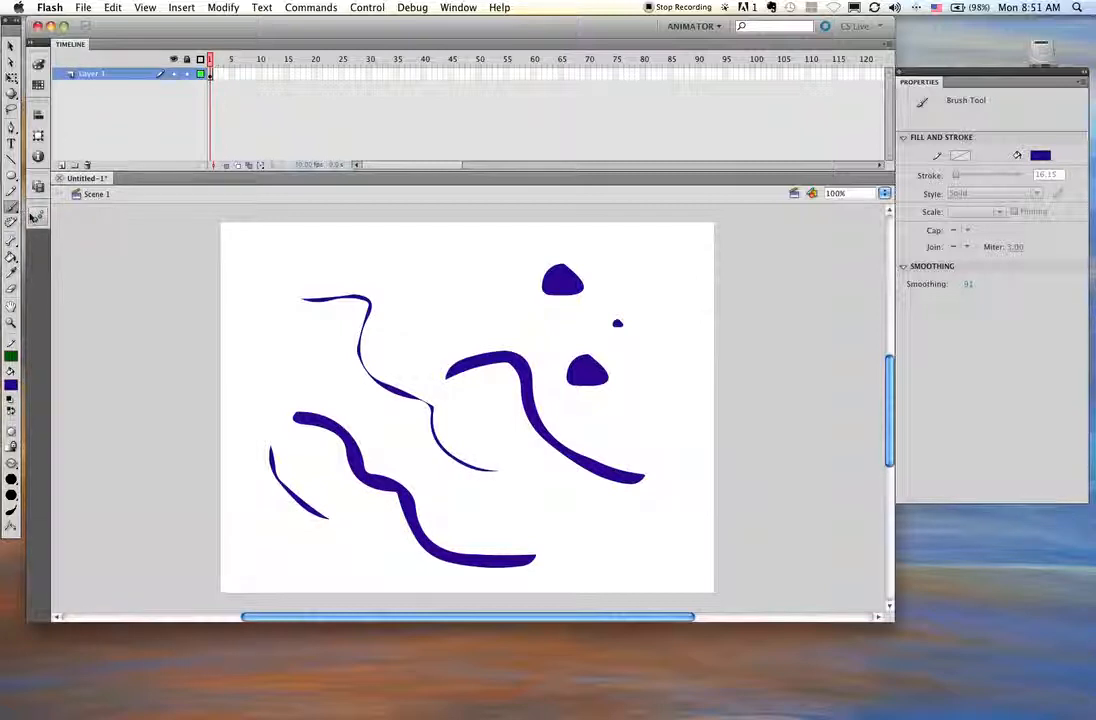
- Marquee-select all the brush strokes on the stage and delete them
click(11, 46)
drag(210, 209, 704, 604)
key(Delete)
click(11, 175)
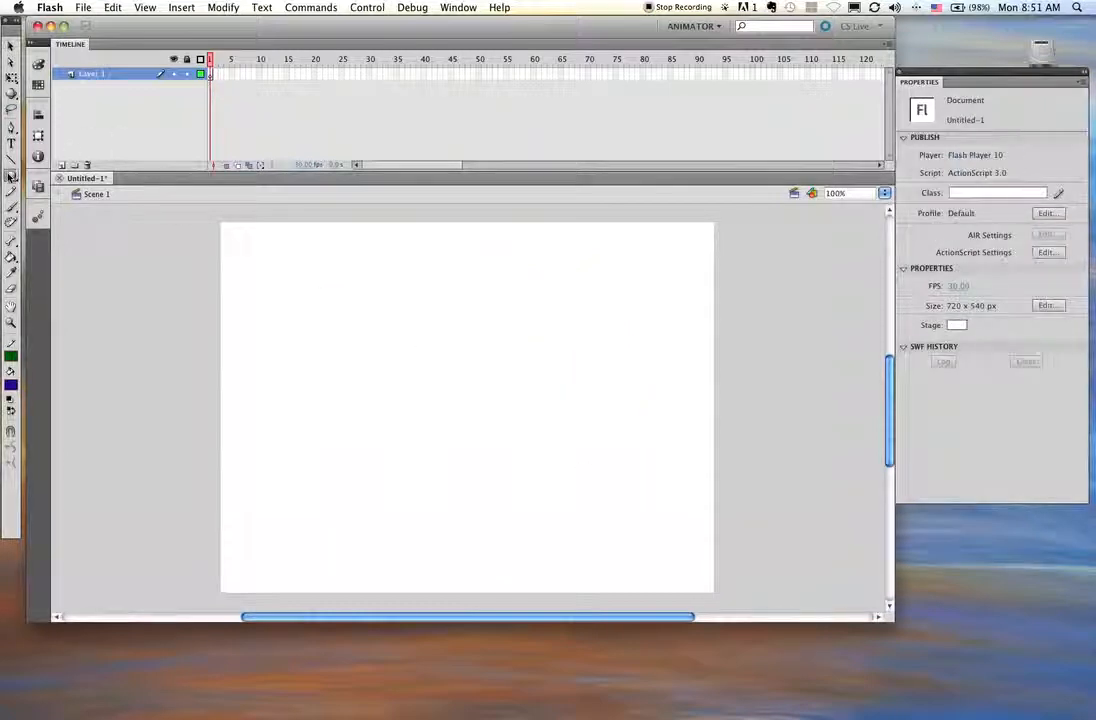
- Set the Oval tool to black fill, white outline and stroke size 4.60
click(56, 190)
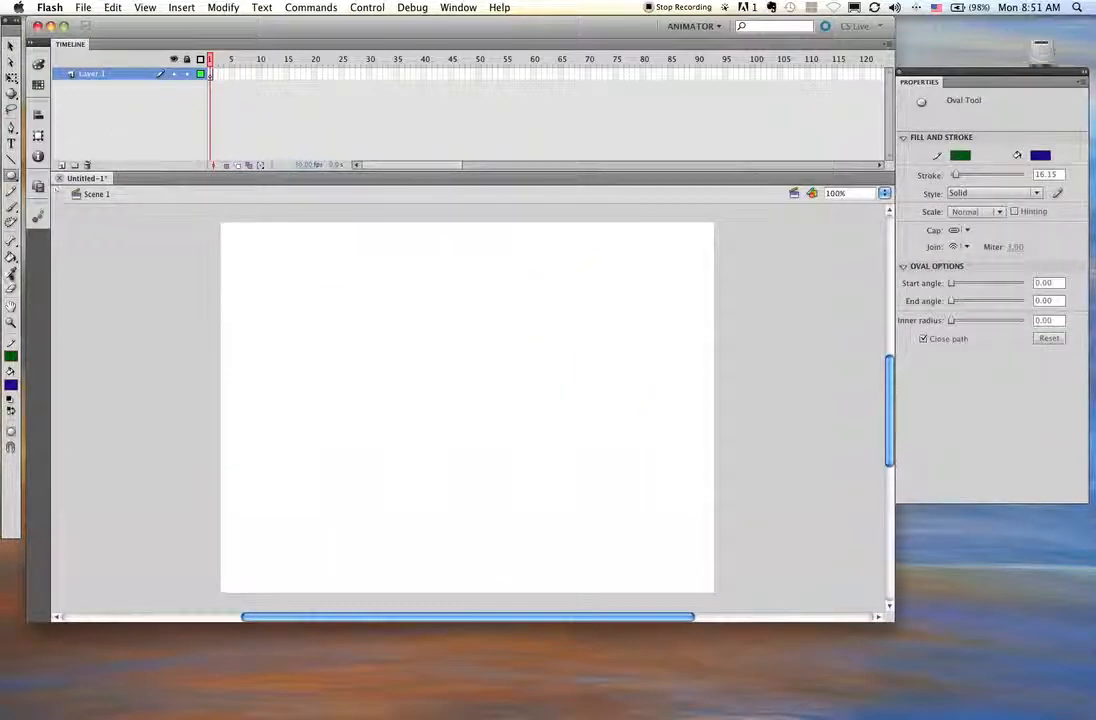
click(12, 385)
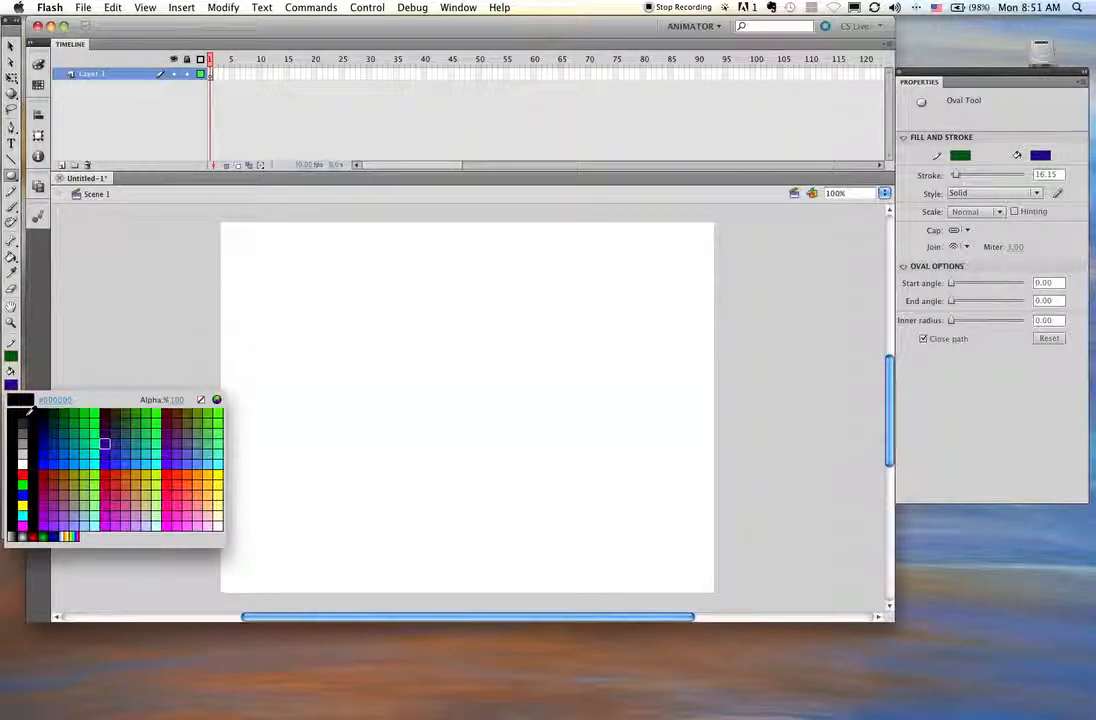
click(22, 412)
click(14, 360)
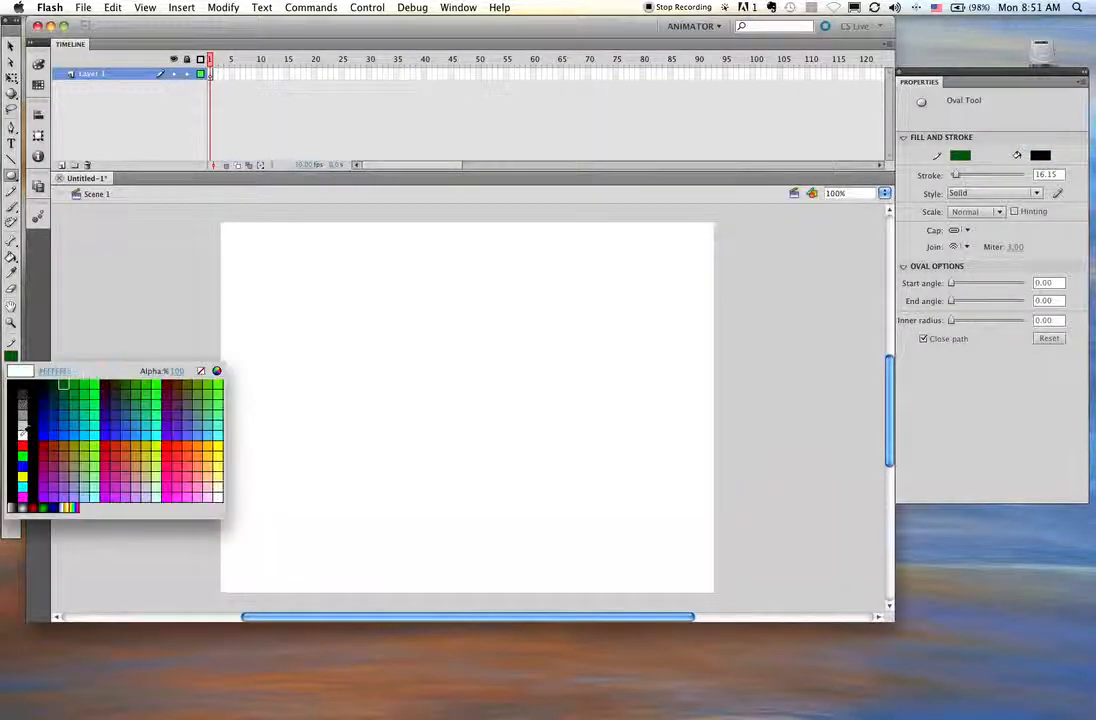
click(21, 372)
drag(964, 177, 942, 181)
- Draw a black circle in the upper-left stage and select it
drag(334, 273, 429, 375)
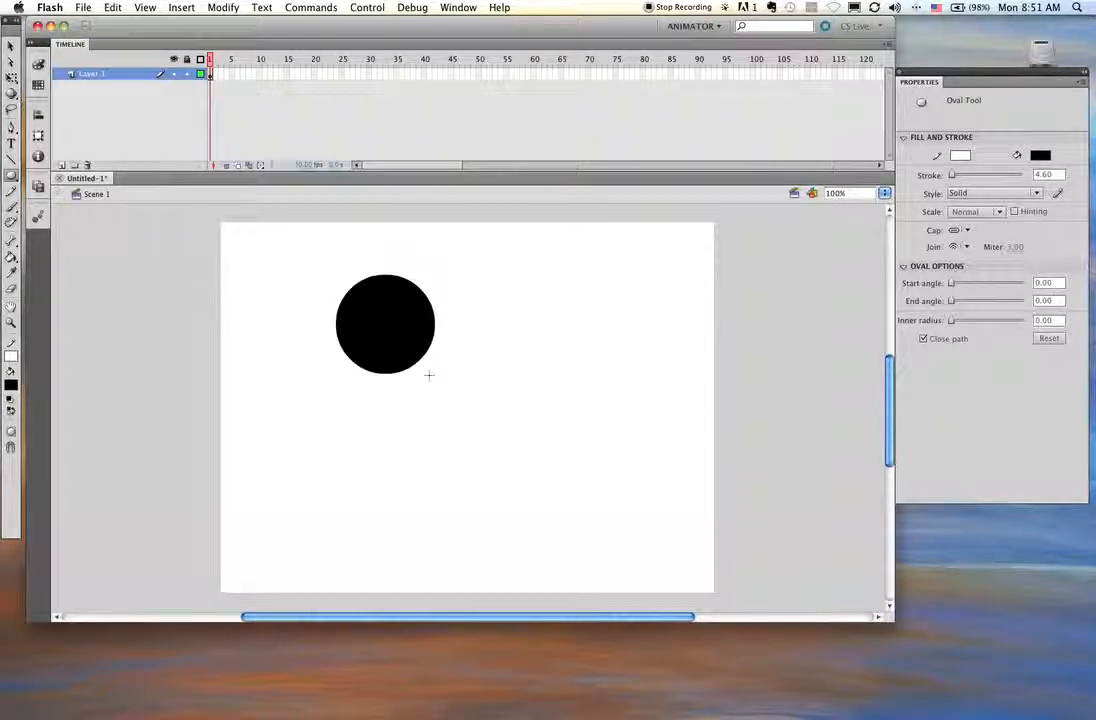
click(10, 45)
drag(267, 222, 489, 443)
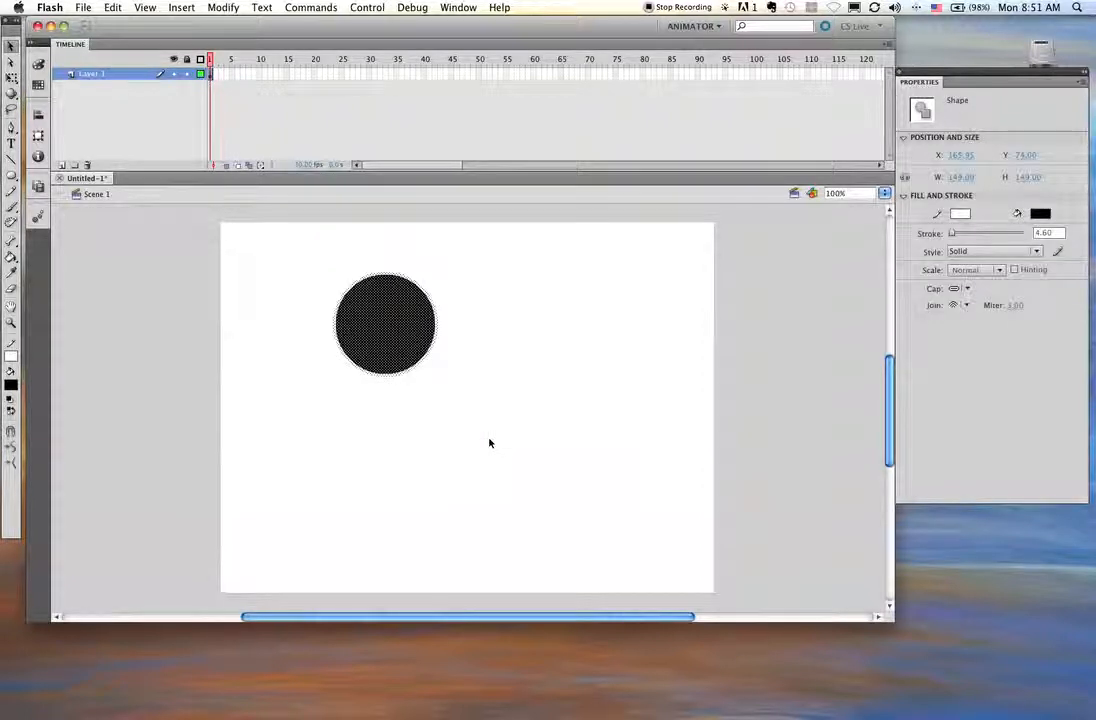
- Group the circle, then paste a copy and place it overlapping the original
key(super+g)
mouse_move(379, 316)
mouse_down()
mouse_move(402, 325)
mouse_move(366, 322)
mouse_up()
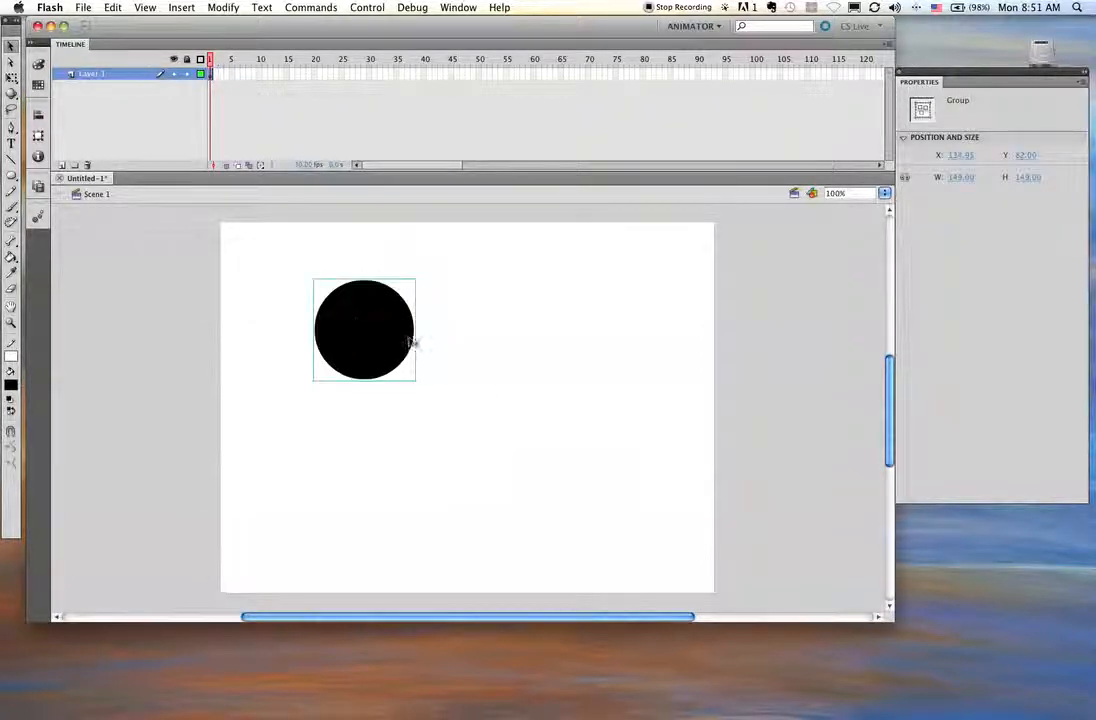
key(super+c)
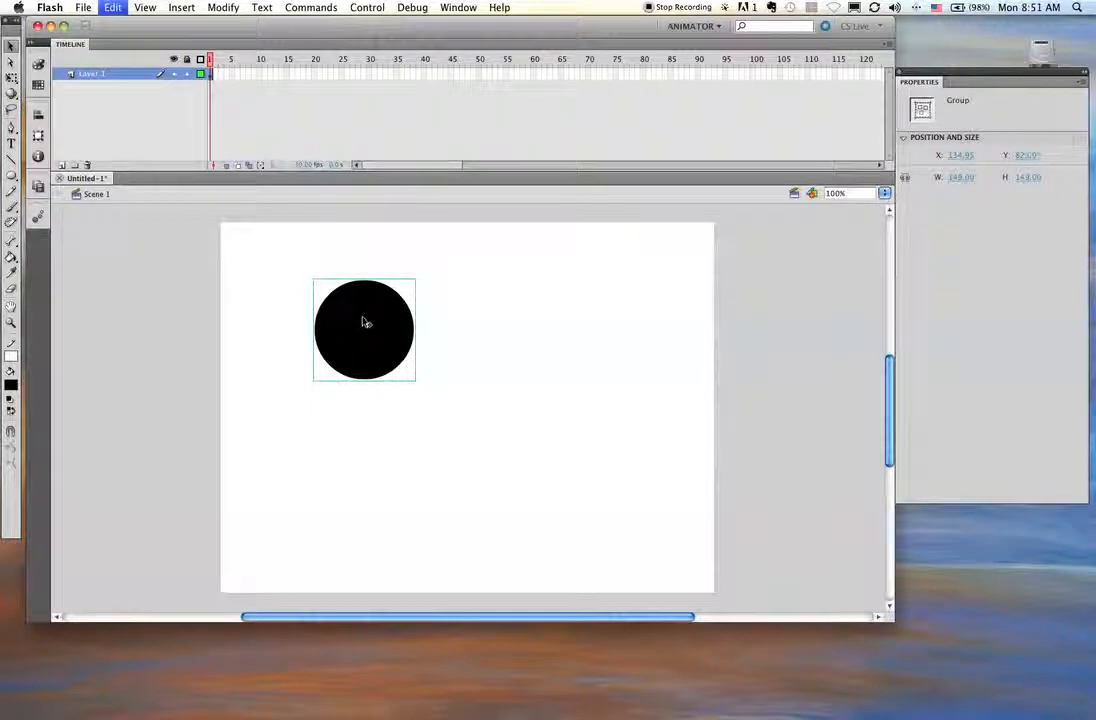
key(super+v)
drag(445, 414, 391, 355)
click(504, 357)
- Paste a third overlapping circle, then set the outline colour to none
key(super+c)
key(super+v)
drag(462, 412, 472, 365)
click(543, 394)
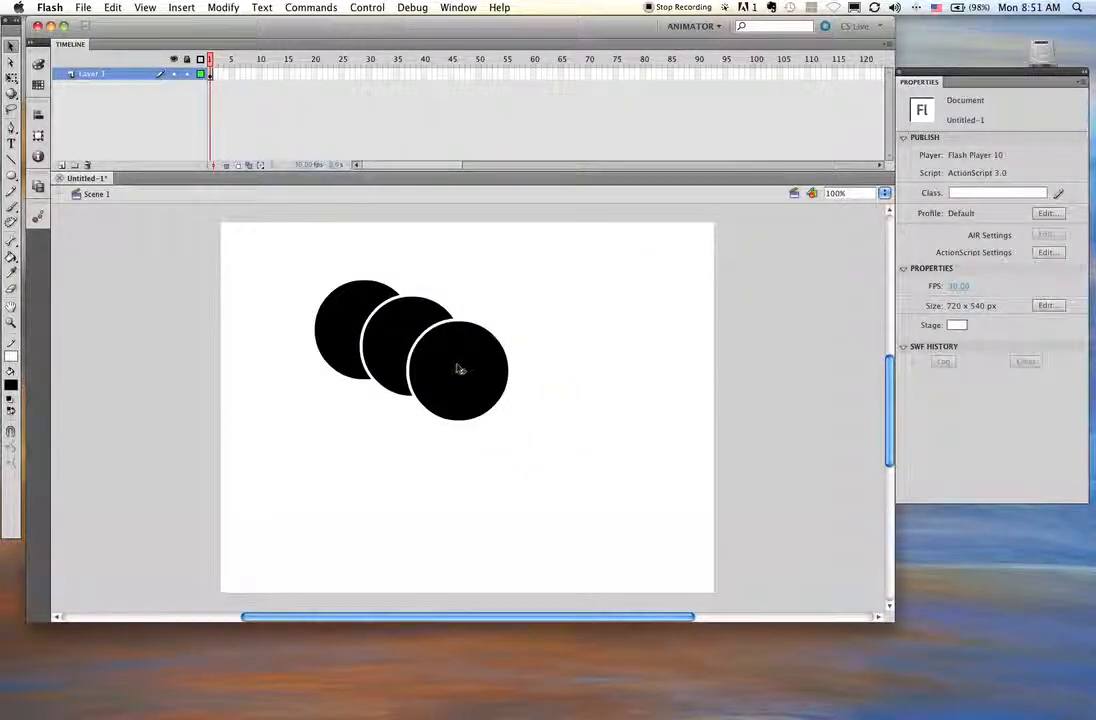
double_click(459, 370)
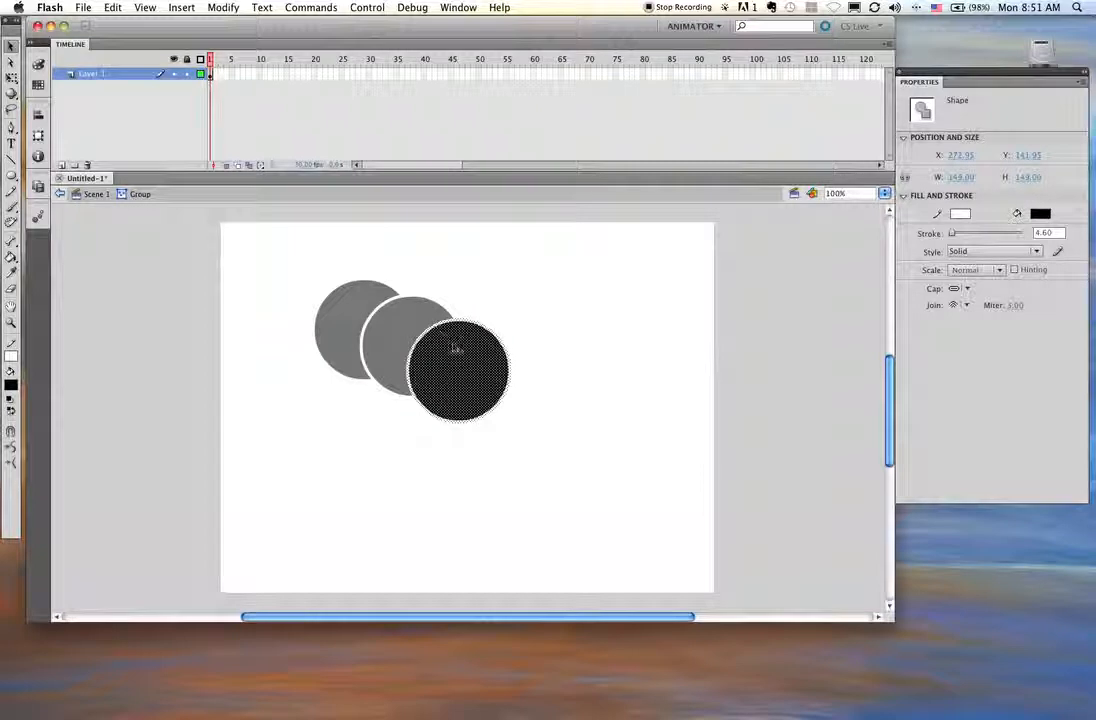
double_click(277, 365)
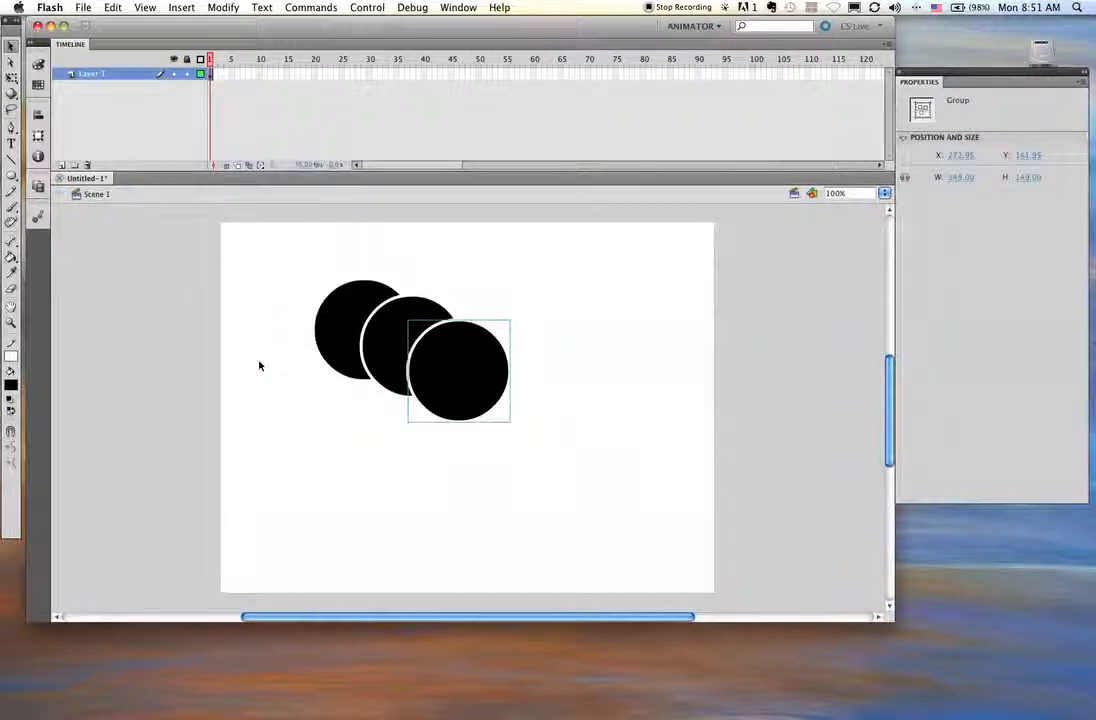
click(11, 356)
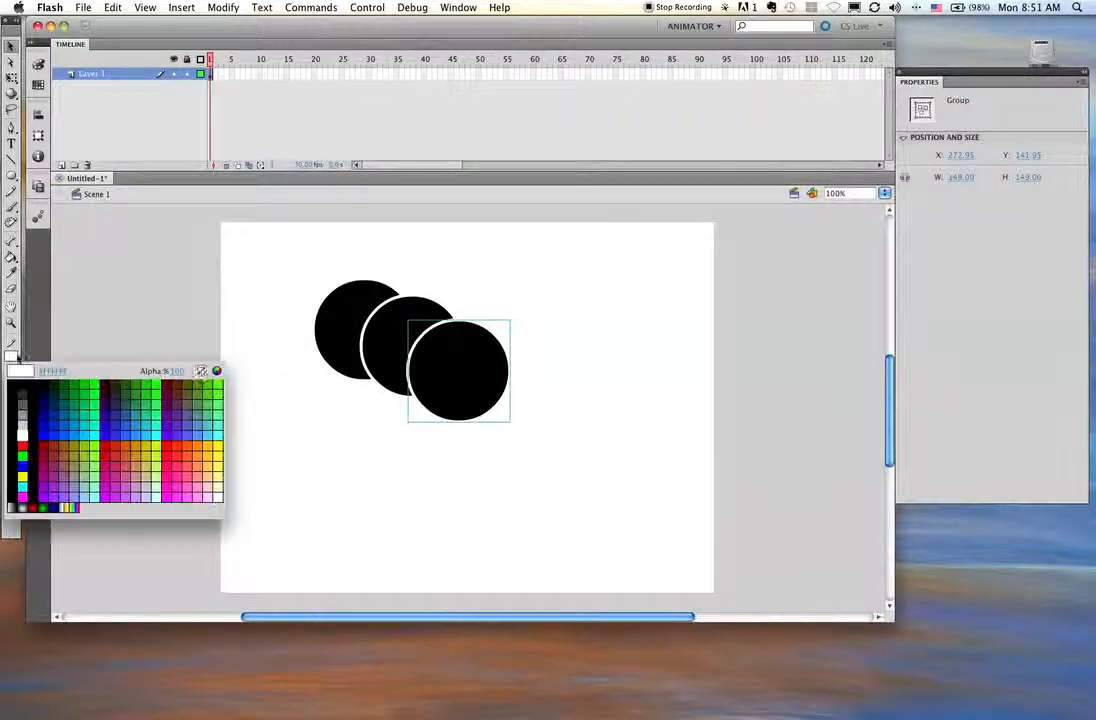
click(201, 372)
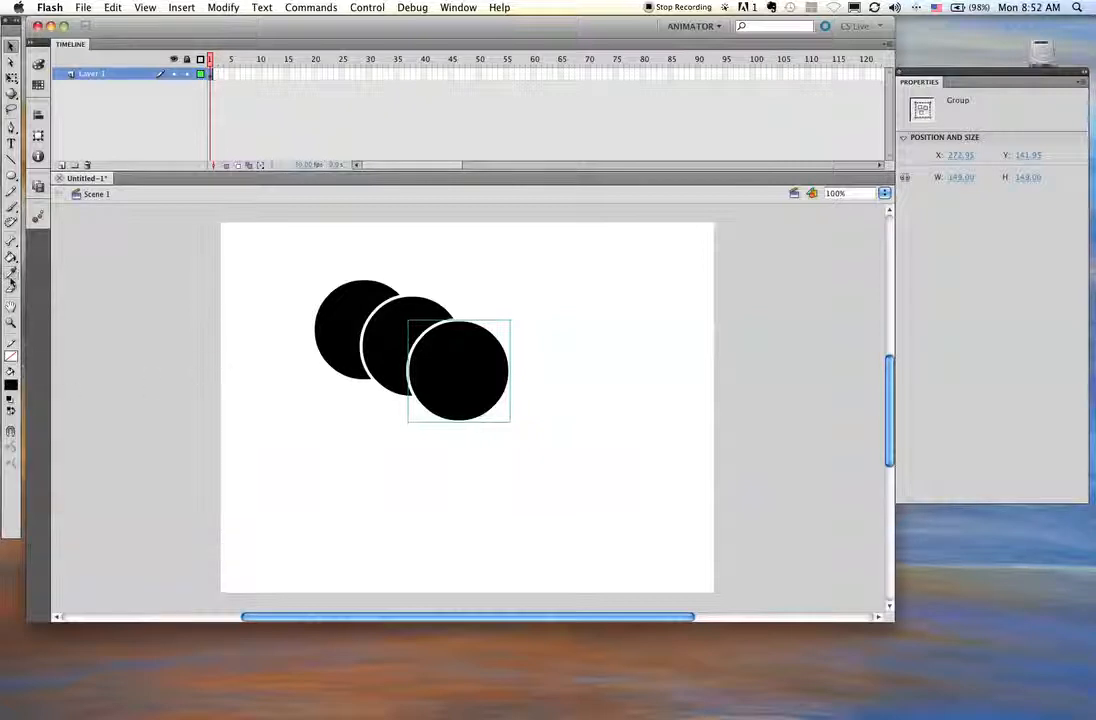
- Draw a circle to the right of the three-circle cluster and nudge it into place
click(12, 173)
drag(261, 408, 358, 504)
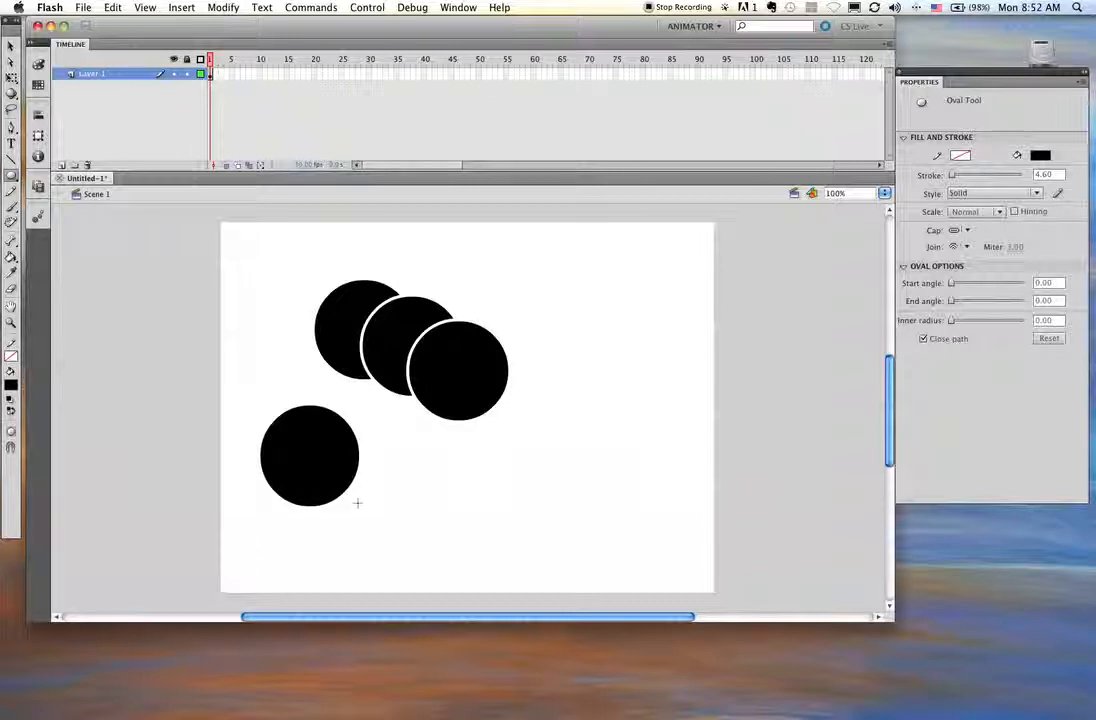
key(super+z)
drag(589, 348, 677, 435)
drag(571, 306, 704, 468)
drag(636, 404, 611, 419)
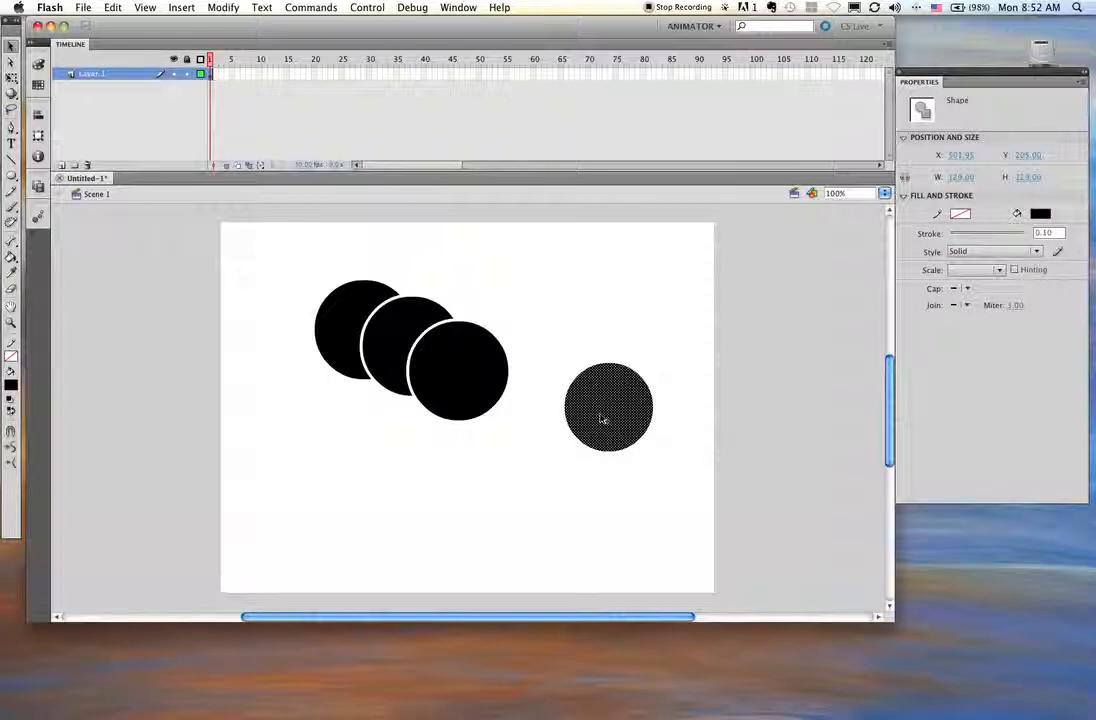
click(590, 316)
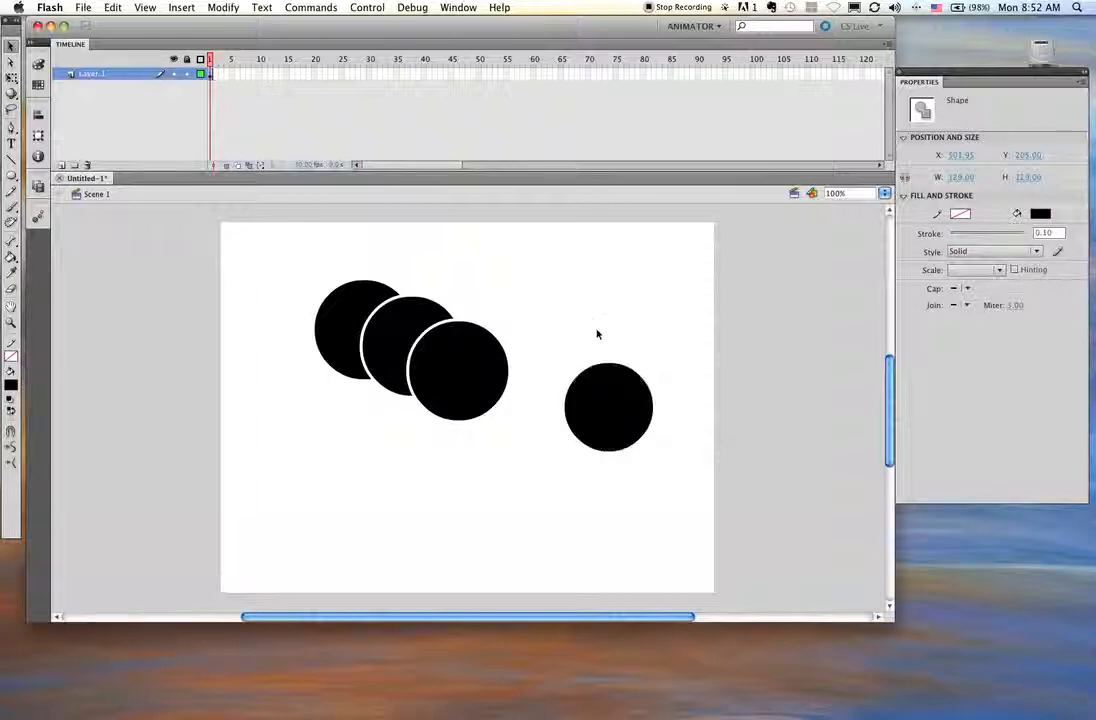
- Duplicate the right circle above itself, undo the merge, and move the grouped circle
click(616, 406)
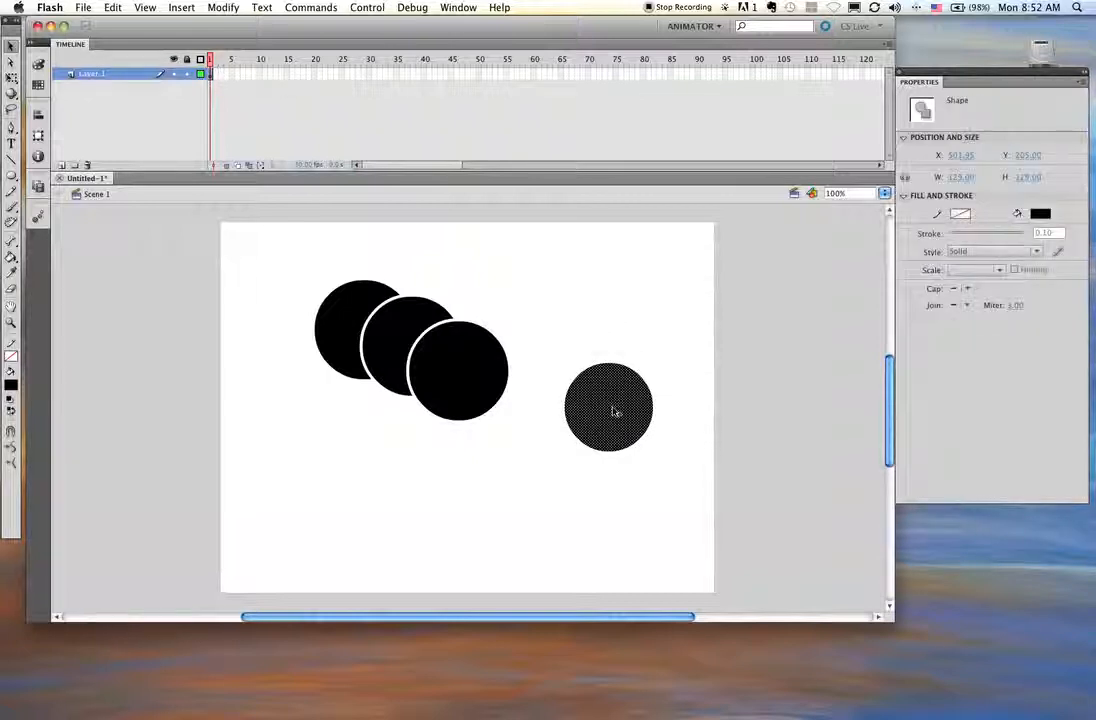
drag(614, 411, 618, 359)
click(673, 342)
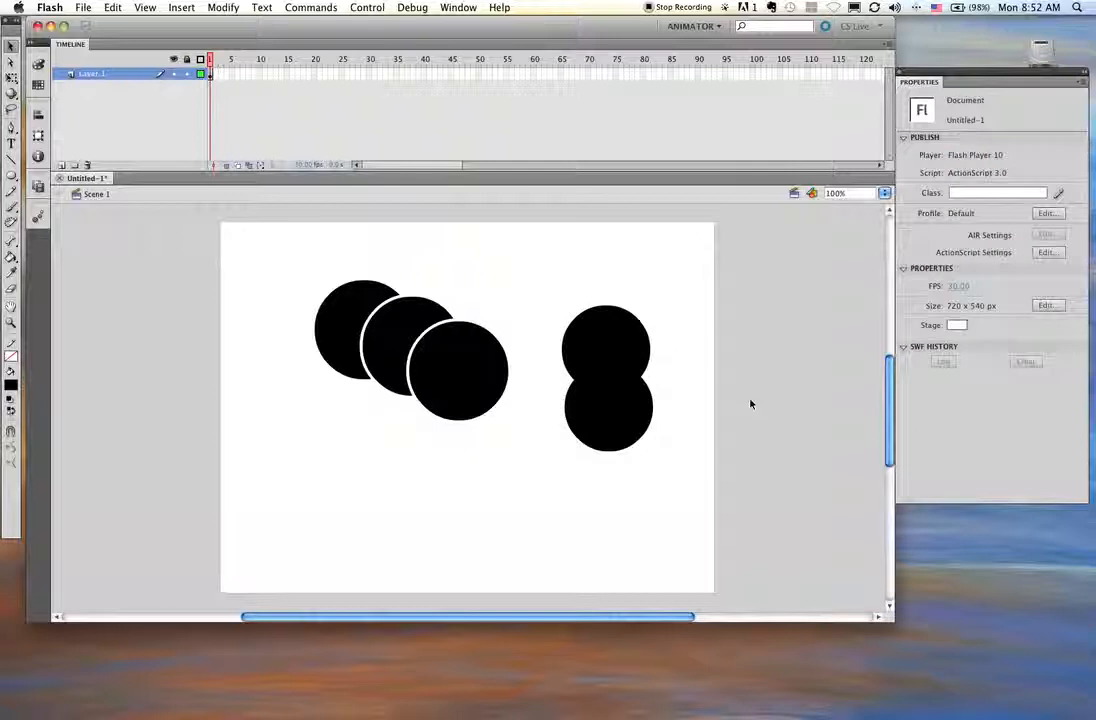
click(616, 355)
drag(616, 355, 622, 312)
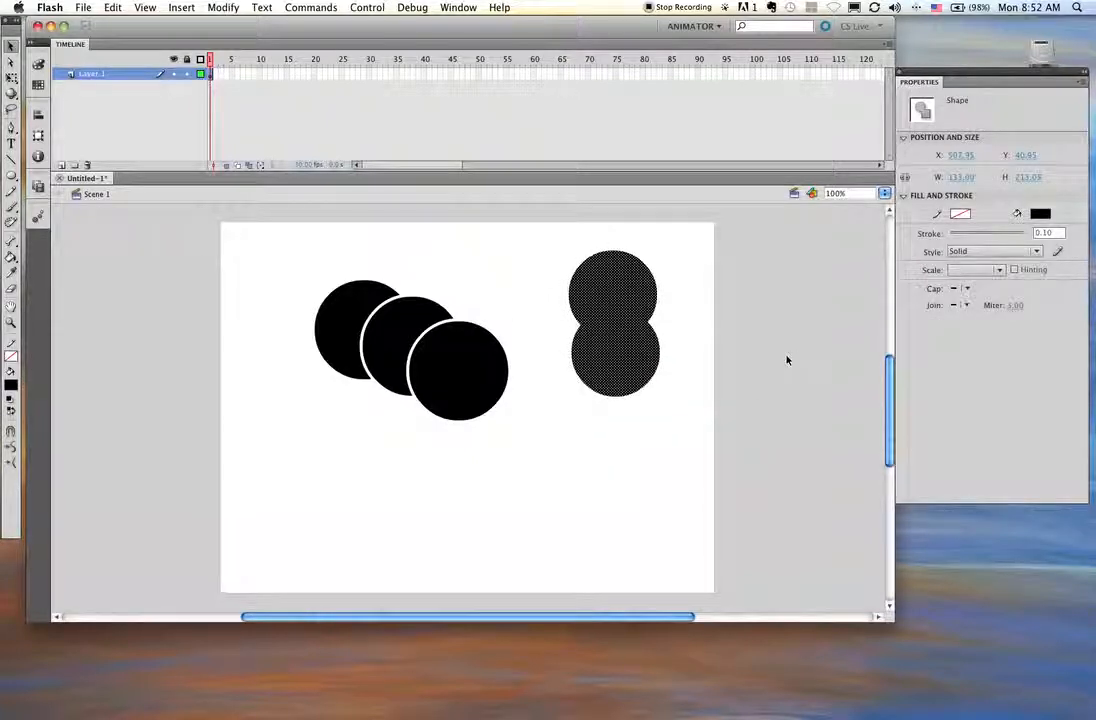
key(super+z)
key(super+z)
key(super+z)
key(super+z)
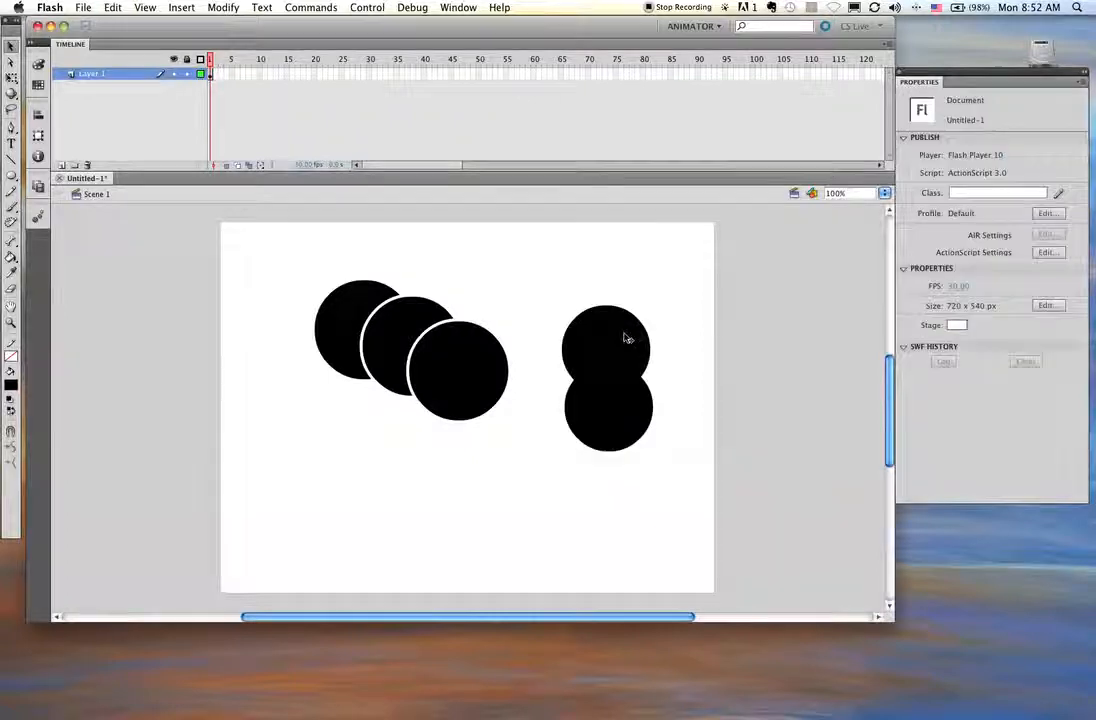
click(624, 337)
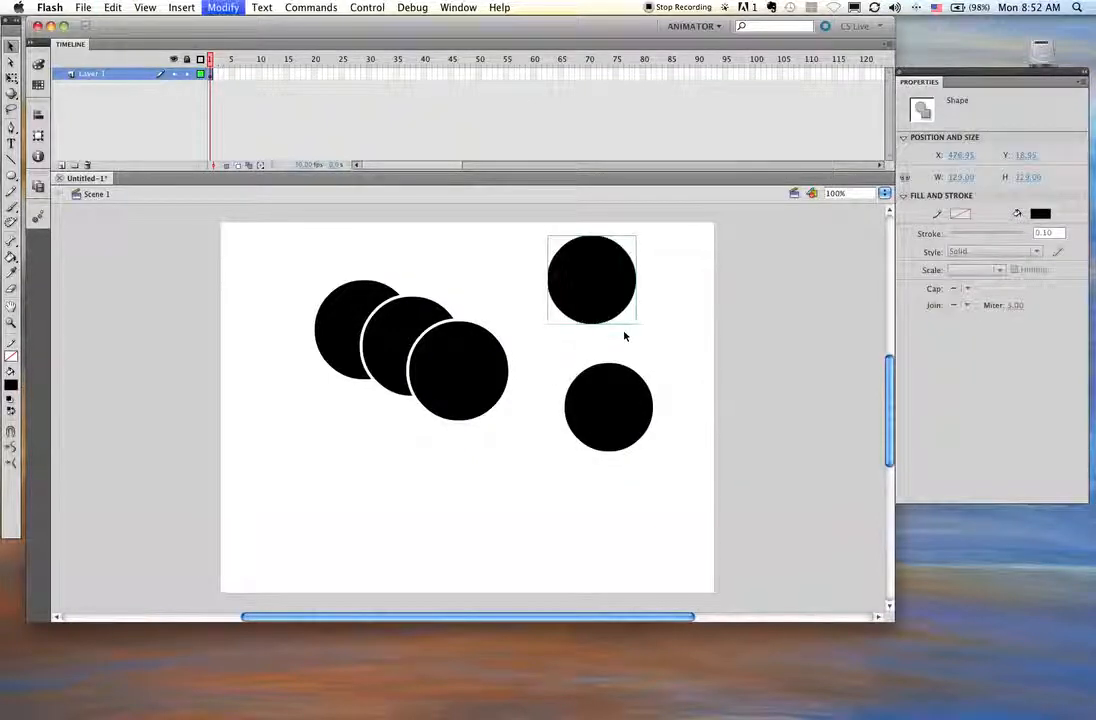
drag(607, 285, 646, 291)
- Group the lower circle and move it onto the top circle
click(599, 396)
key(super+g)
drag(599, 418, 565, 452)
click(616, 440)
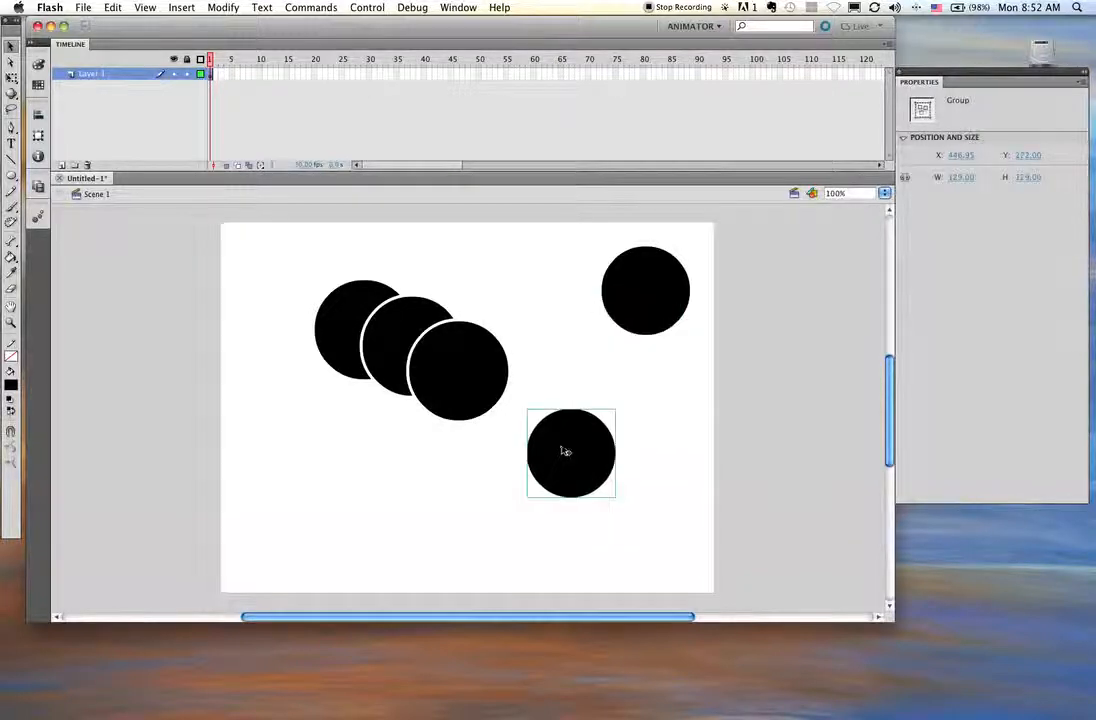
double_click(565, 452)
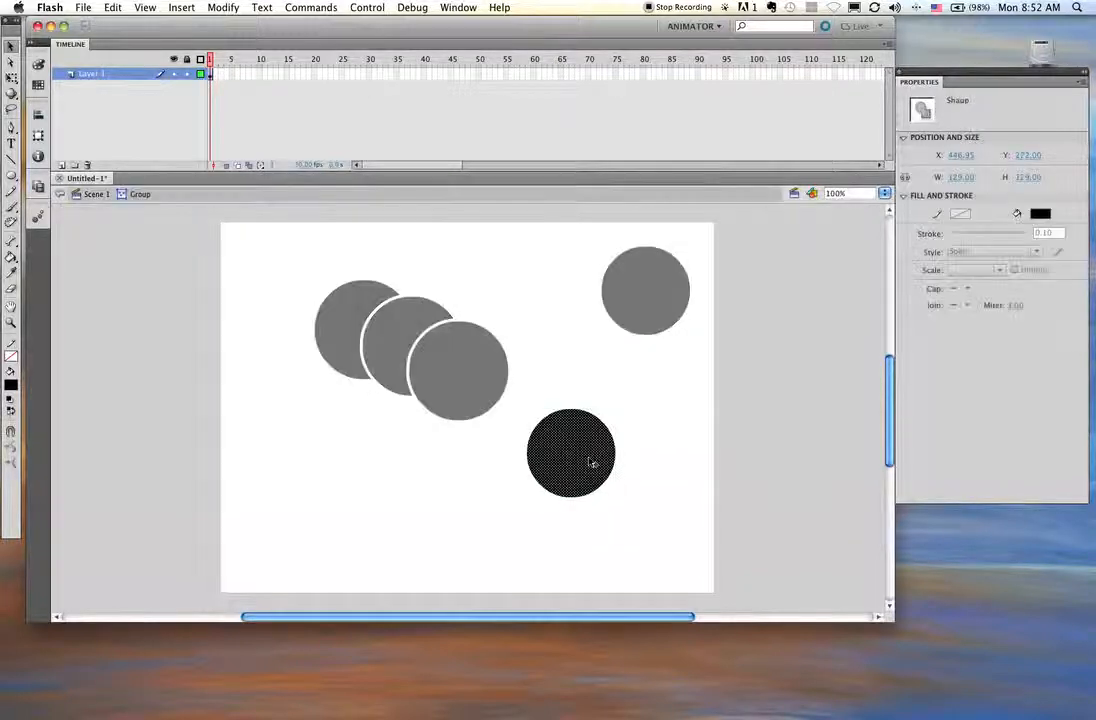
double_click(548, 328)
- Paste two more circles at the lower left and below the cluster
key(super+v)
drag(450, 426, 298, 493)
key(super+v)
drag(477, 420, 371, 485)
click(428, 492)
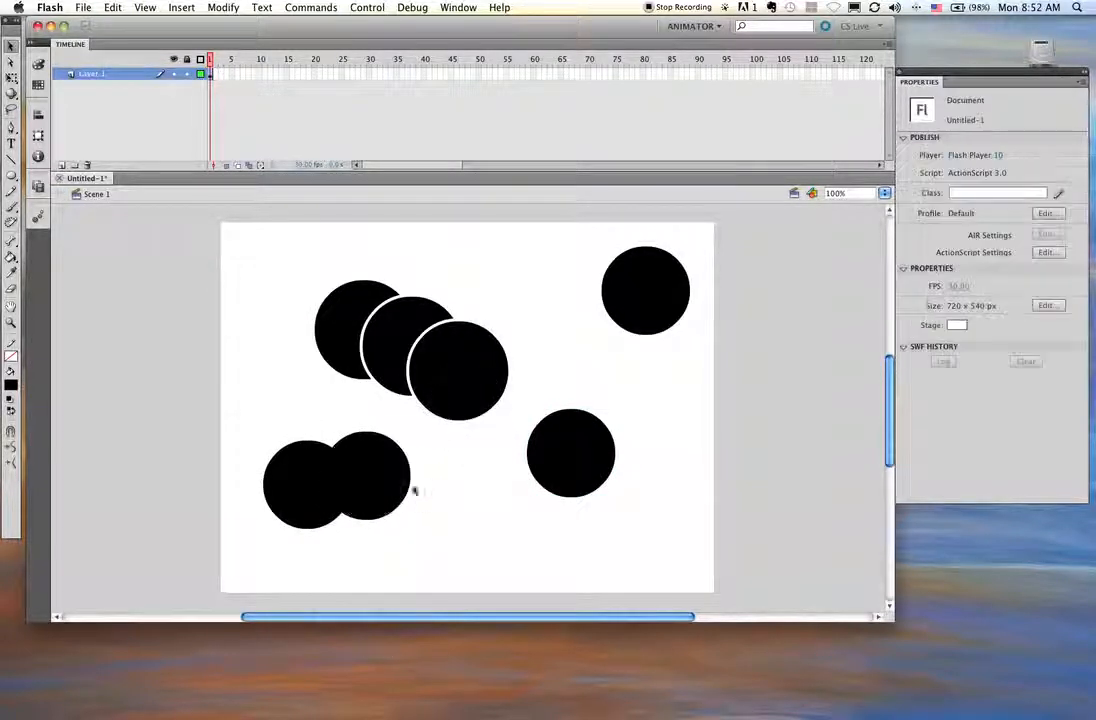
click(373, 470)
click(421, 482)
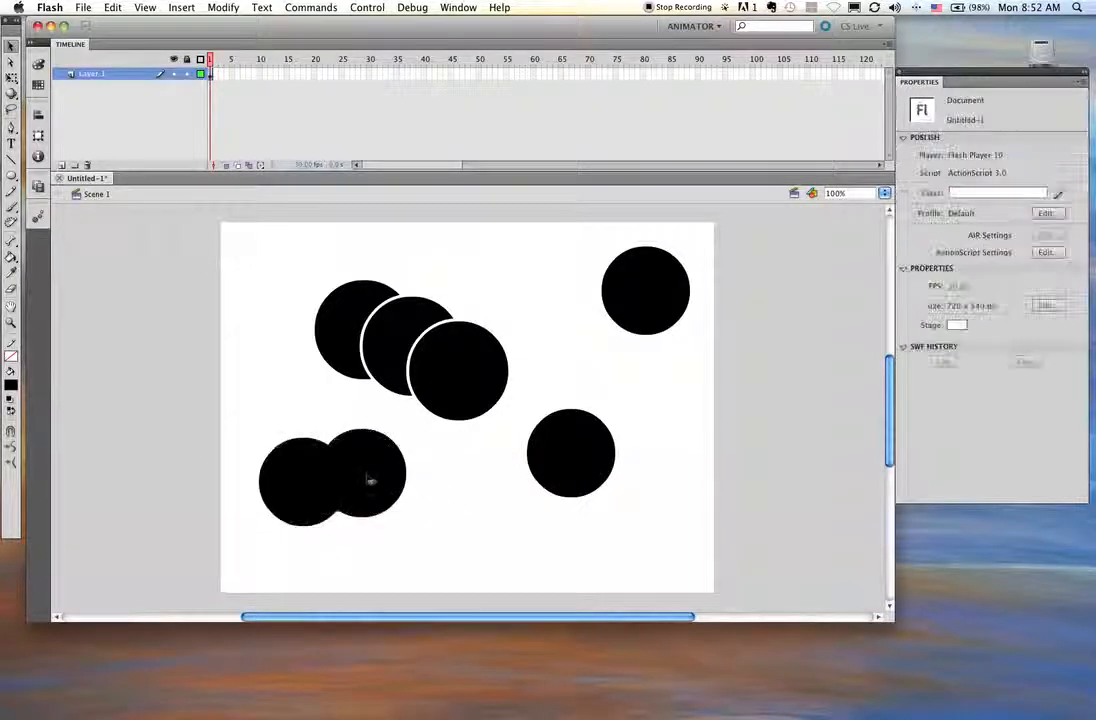
drag(367, 477, 369, 478)
key(super+z)
key(super+z)
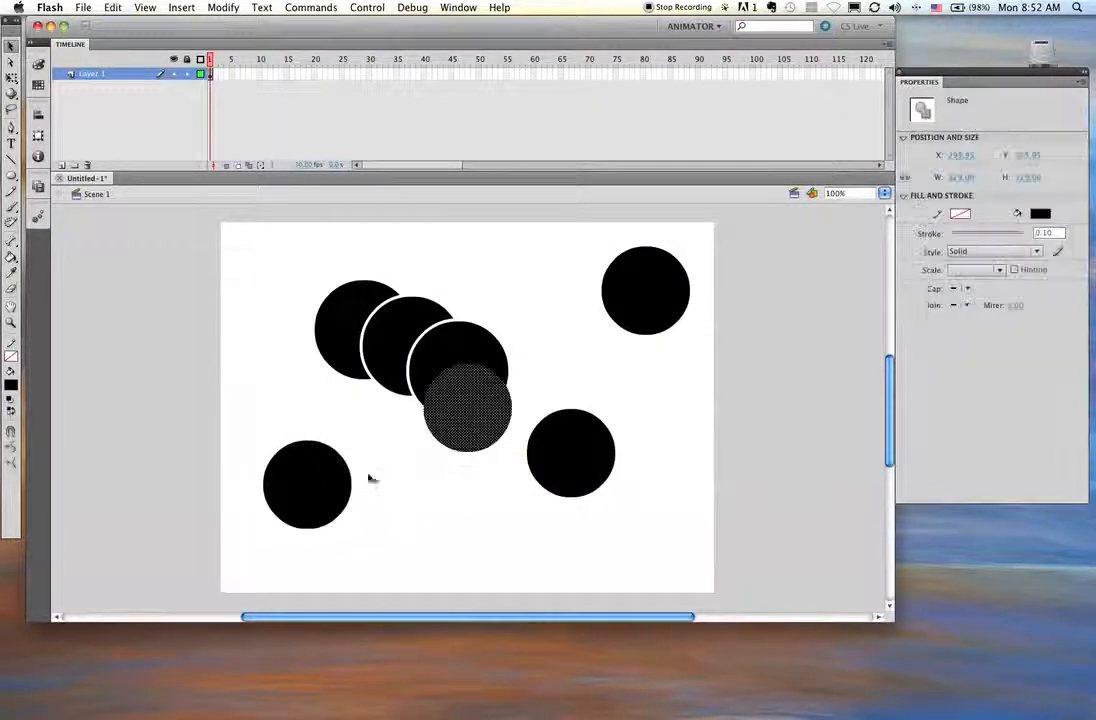
drag(460, 440, 451, 497)
- Make the circle dark green and drag it over the lower-left black circle to cut a bite
click(11, 385)
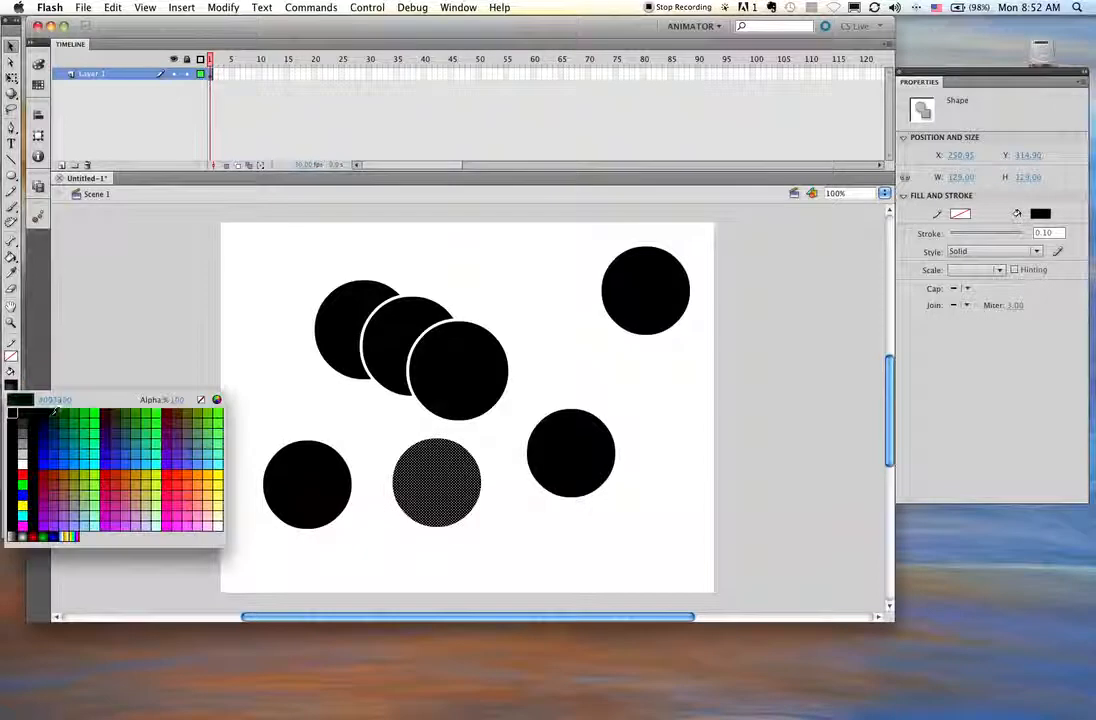
click(47, 352)
click(338, 430)
drag(435, 482, 668, 450)
click(428, 558)
click(436, 522)
click(285, 368)
- Cut a pasted black circle with the green circle, then select and delete every shape
click(505, 407)
key(super+v)
drag(482, 421, 448, 499)
click(496, 527)
drag(533, 455, 337, 392)
click(499, 440)
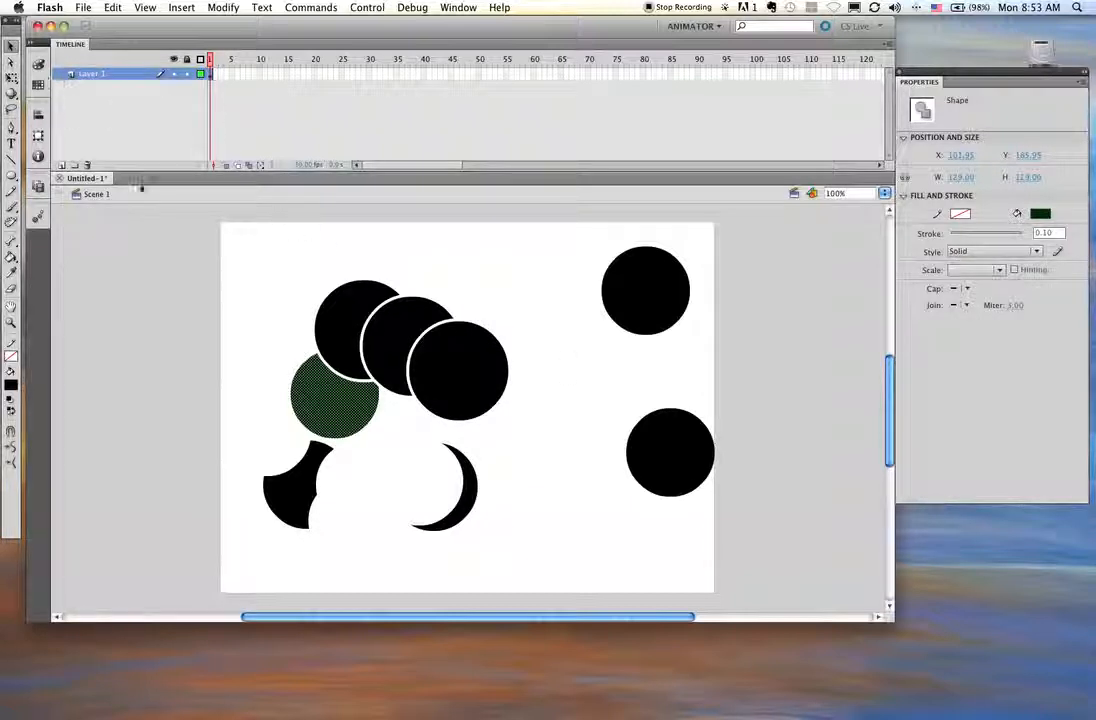
drag(200, 227, 729, 587)
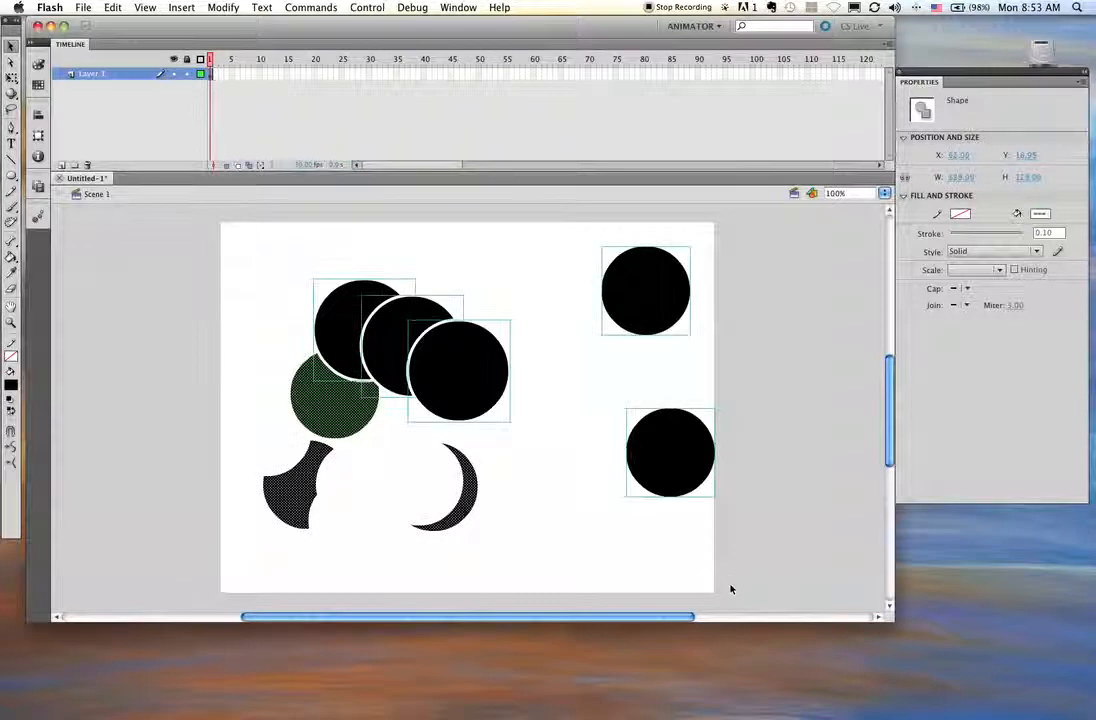
key(Delete)
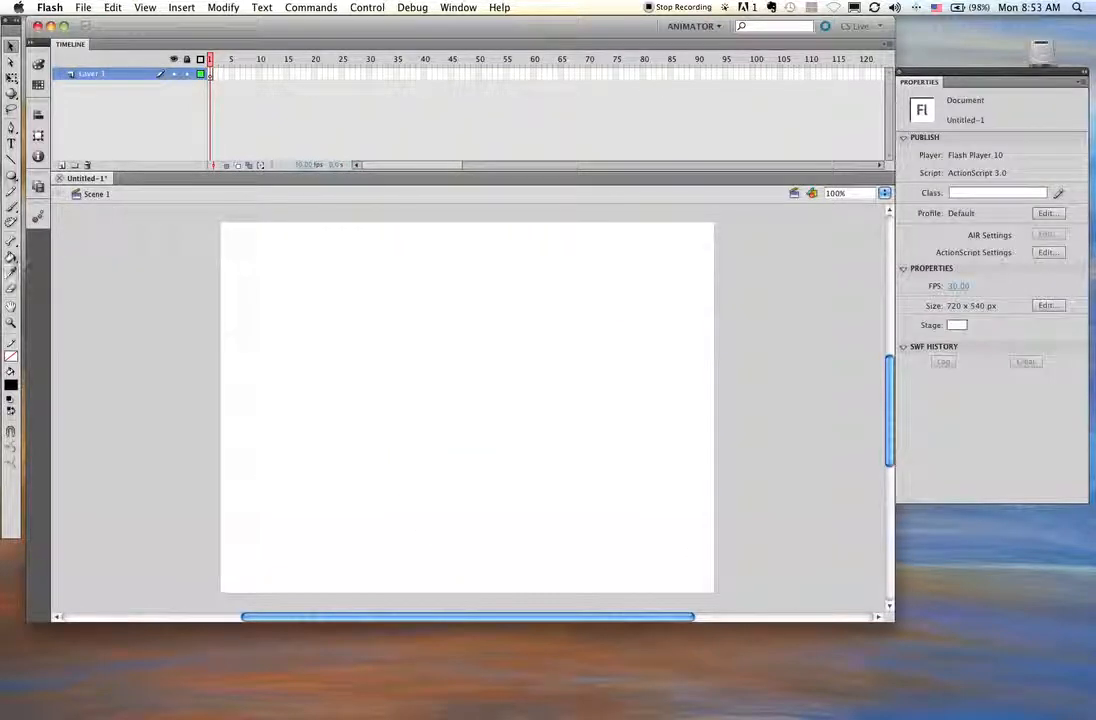
- Draw a single black circle at the upper left on frame 1 and deselect it
click(11, 175)
drag(291, 309, 391, 408)
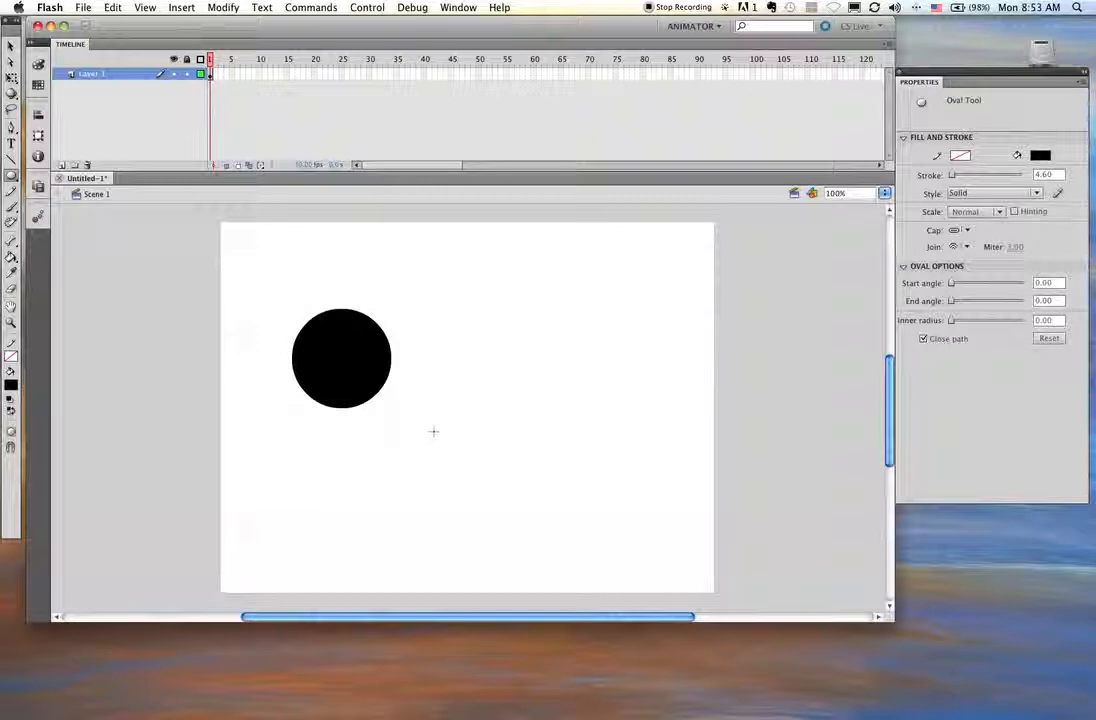
click(211, 74)
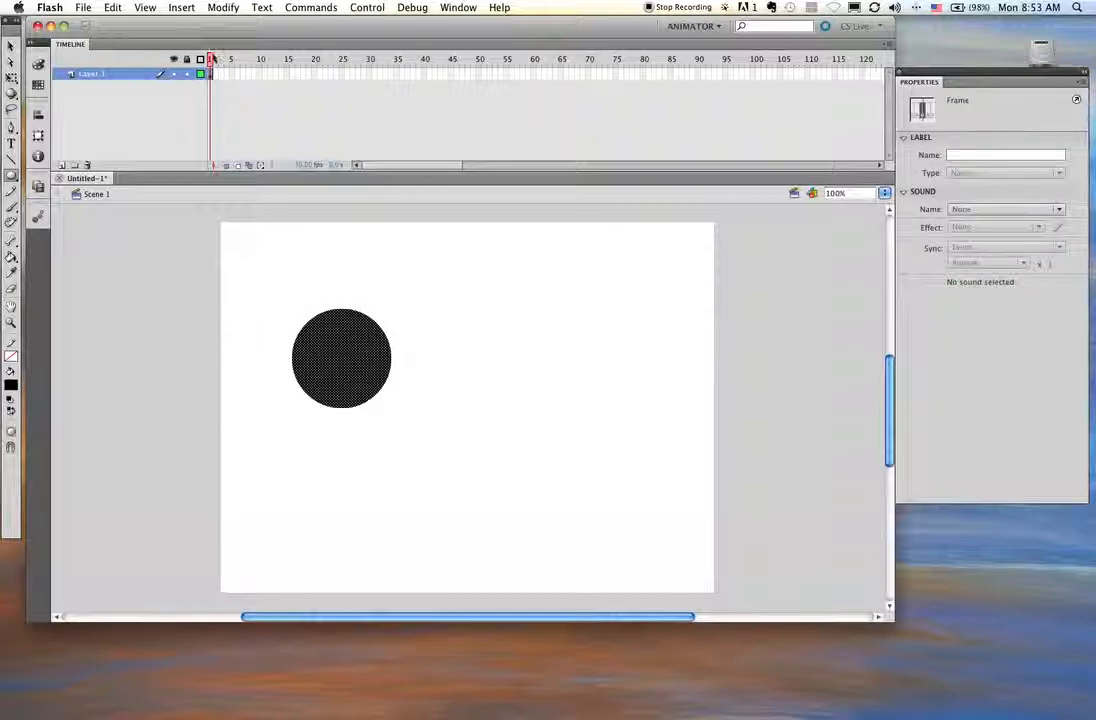
click(212, 90)
click(212, 76)
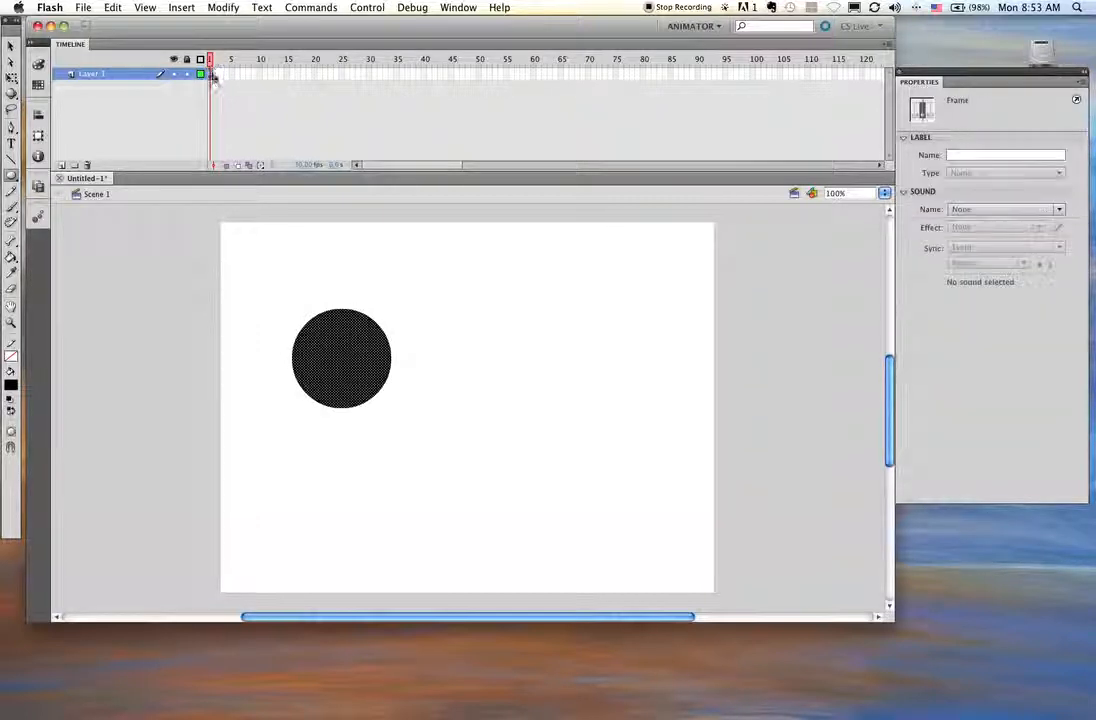
click(366, 340)
click(11, 46)
click(320, 295)
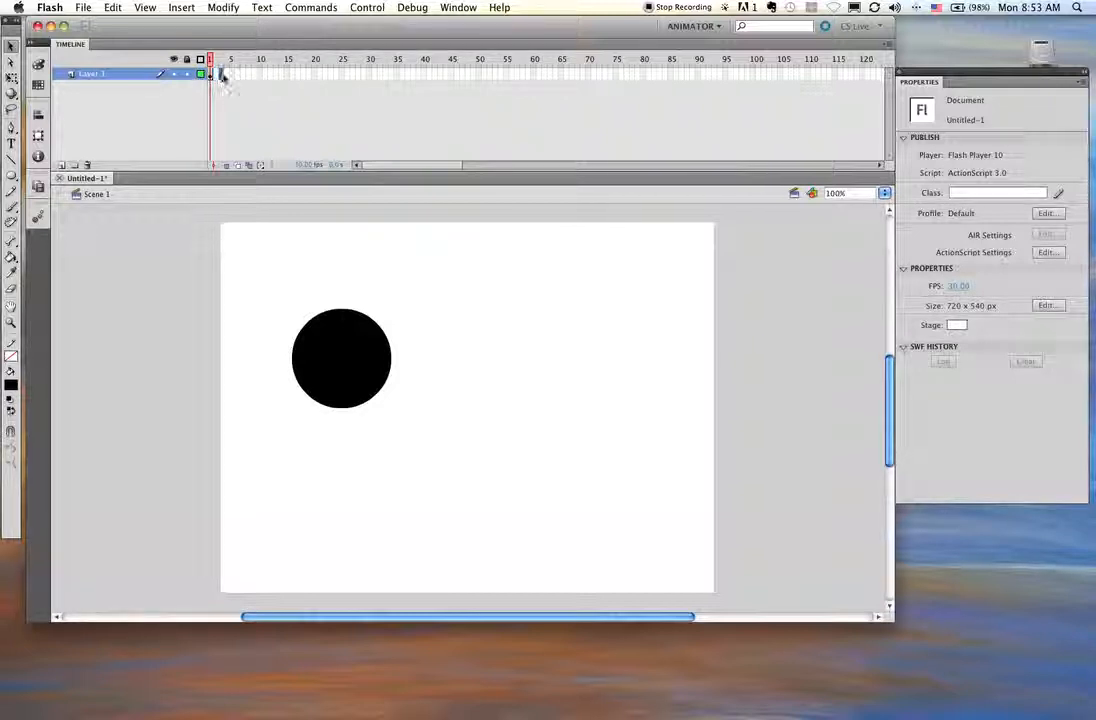
- Make frame 1 of Layer 1 a keyframe via Insert > Timeline > Keyframe
click(333, 350)
click(213, 80)
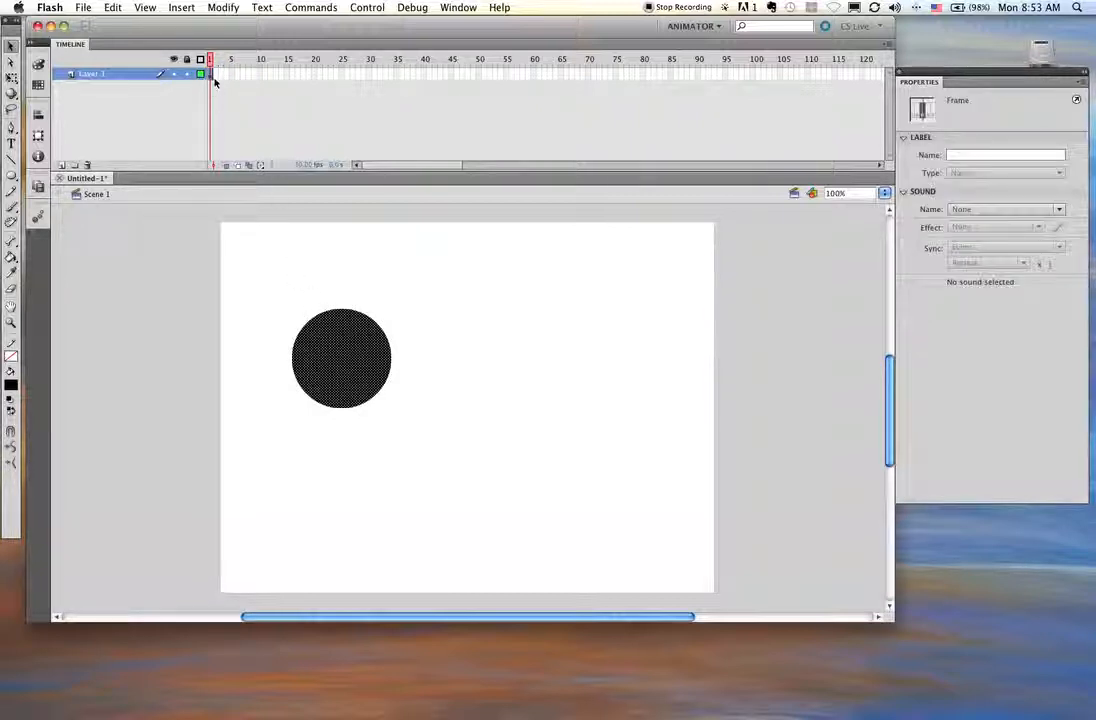
click(180, 7)
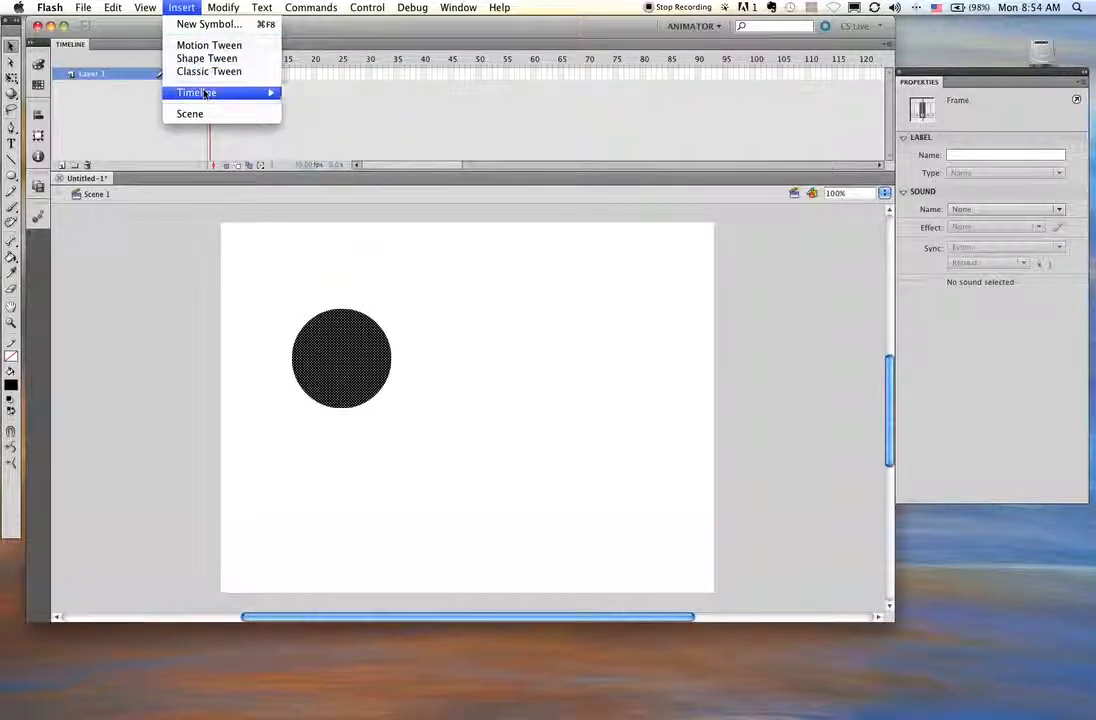
mouse_move(204, 93)
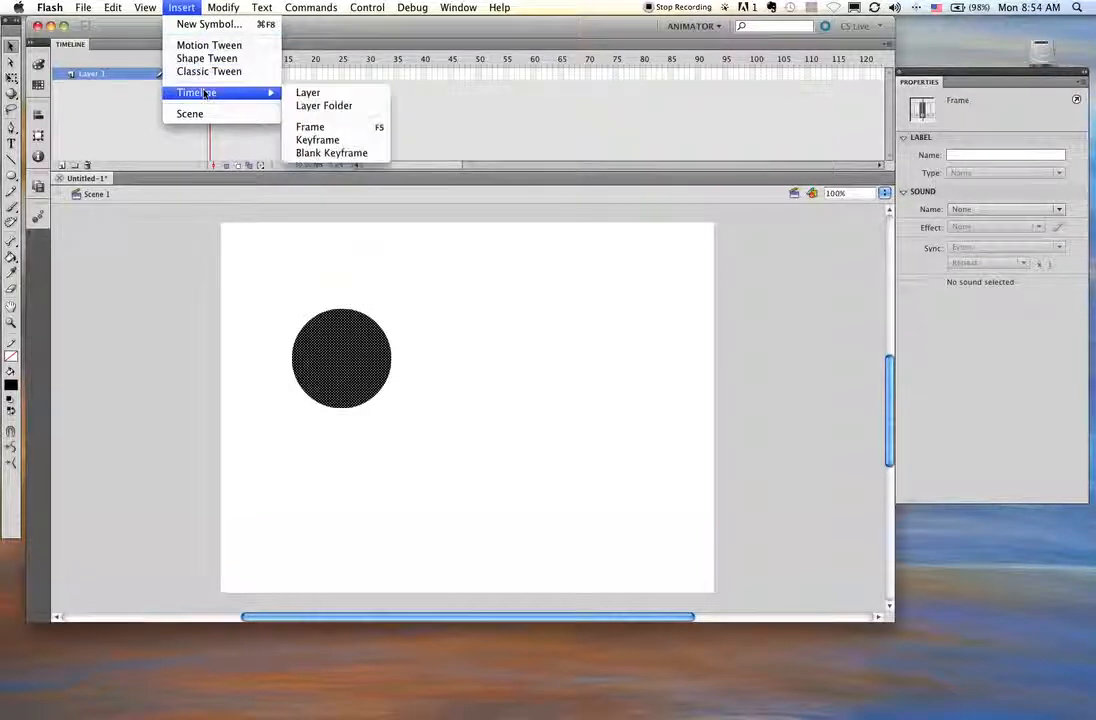
click(337, 146)
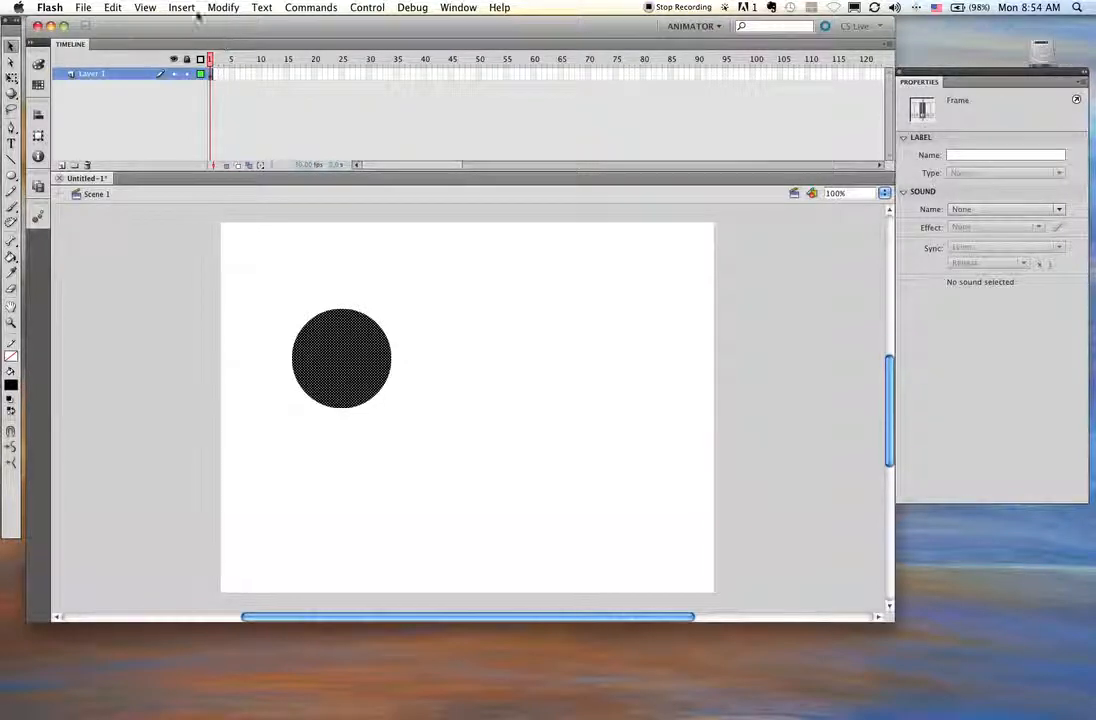
click(18, 7)
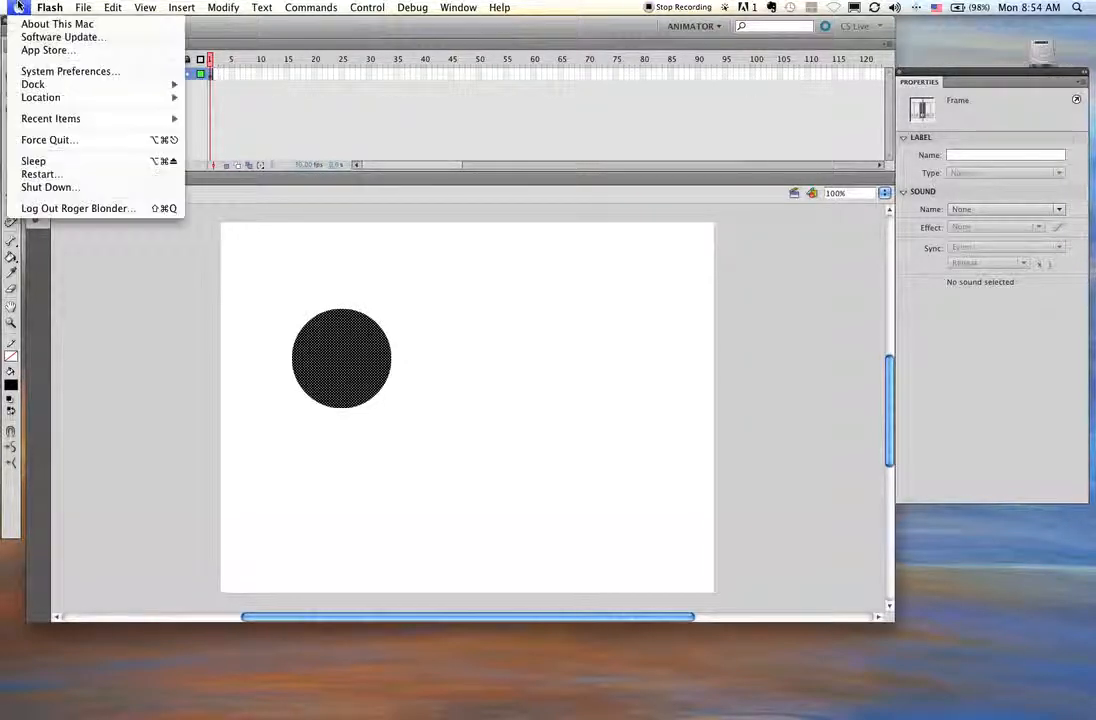
- Enable 'Use all F1, F2, etc. keys as standard function keys' in Keyboard preferences
click(42, 73)
click(222, 157)
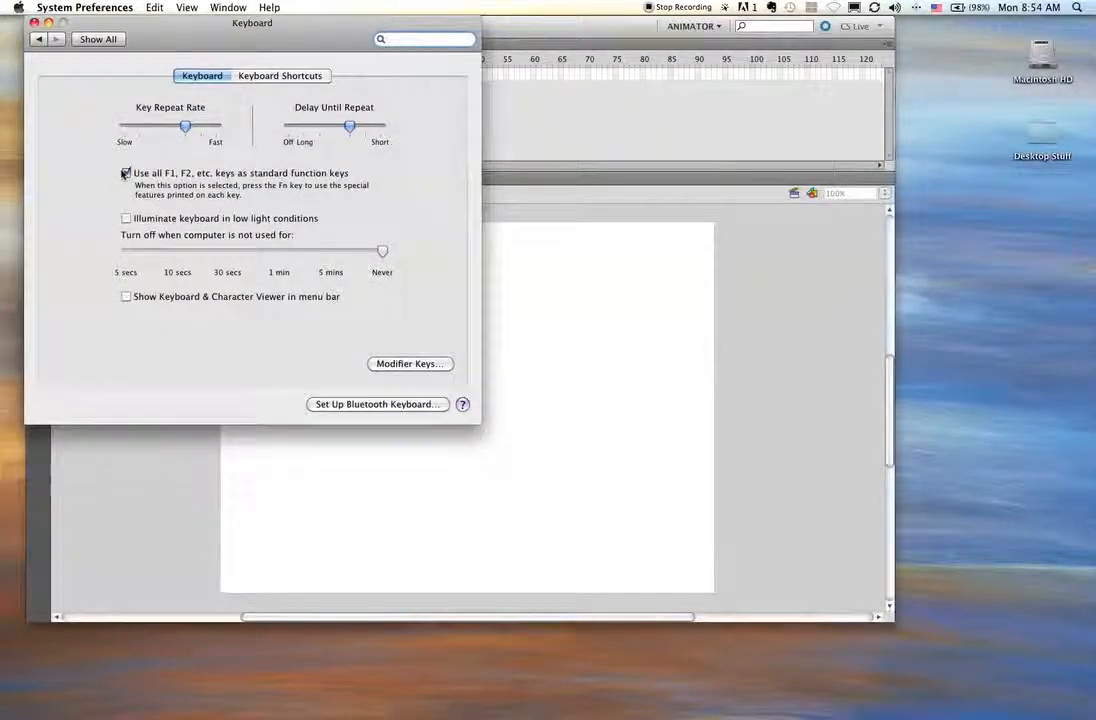
click(125, 173)
click(34, 21)
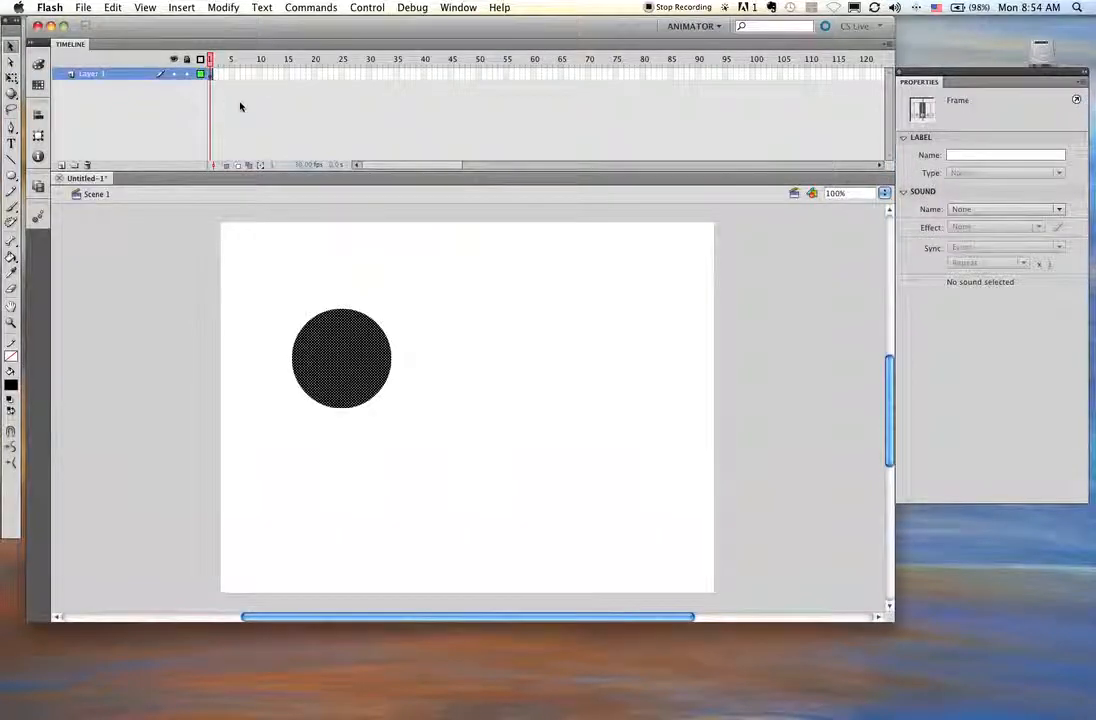
- Go to frame 2 and draw two black circles on the stage
key(F7)
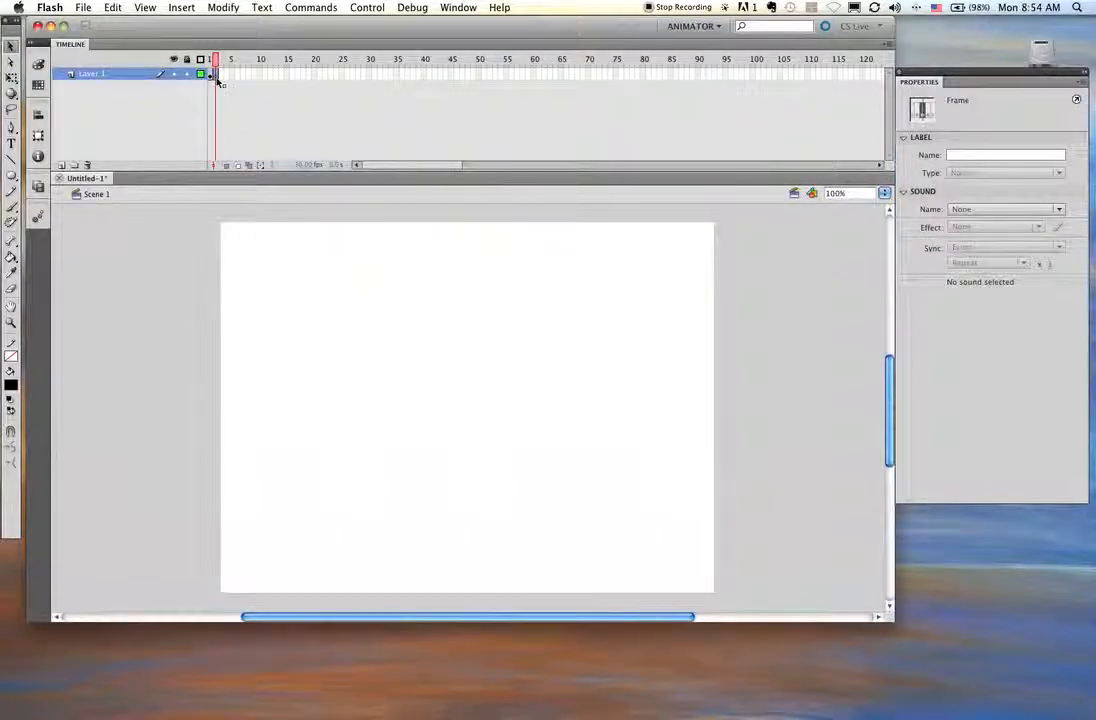
click(210, 60)
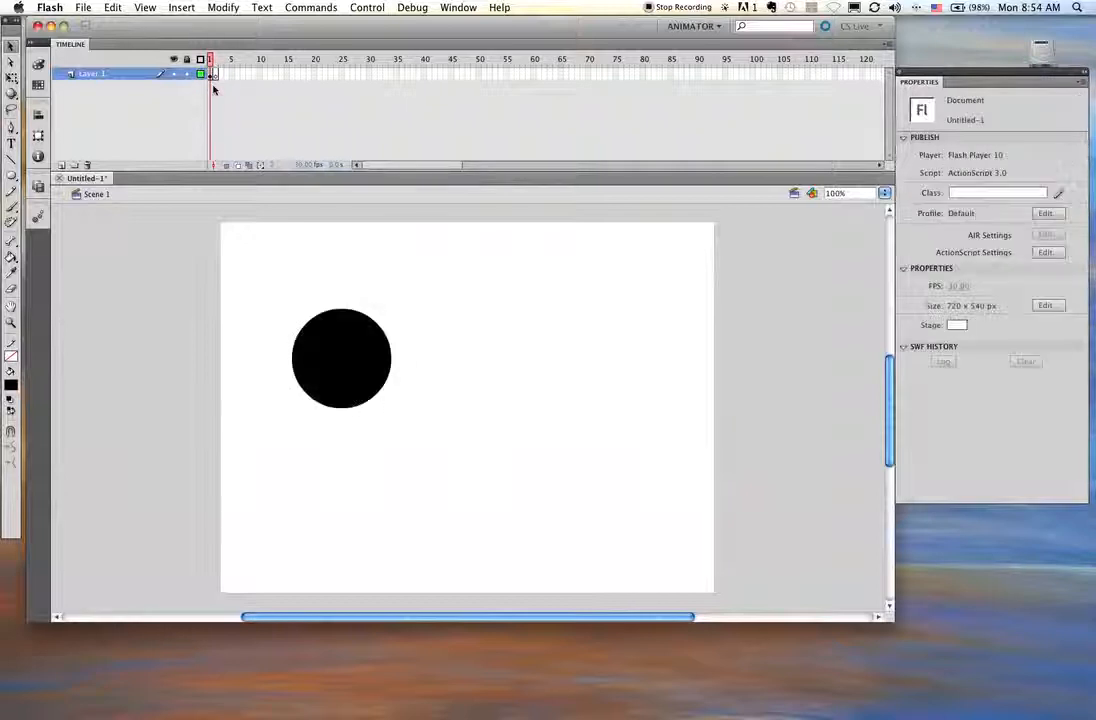
click(215, 62)
click(214, 76)
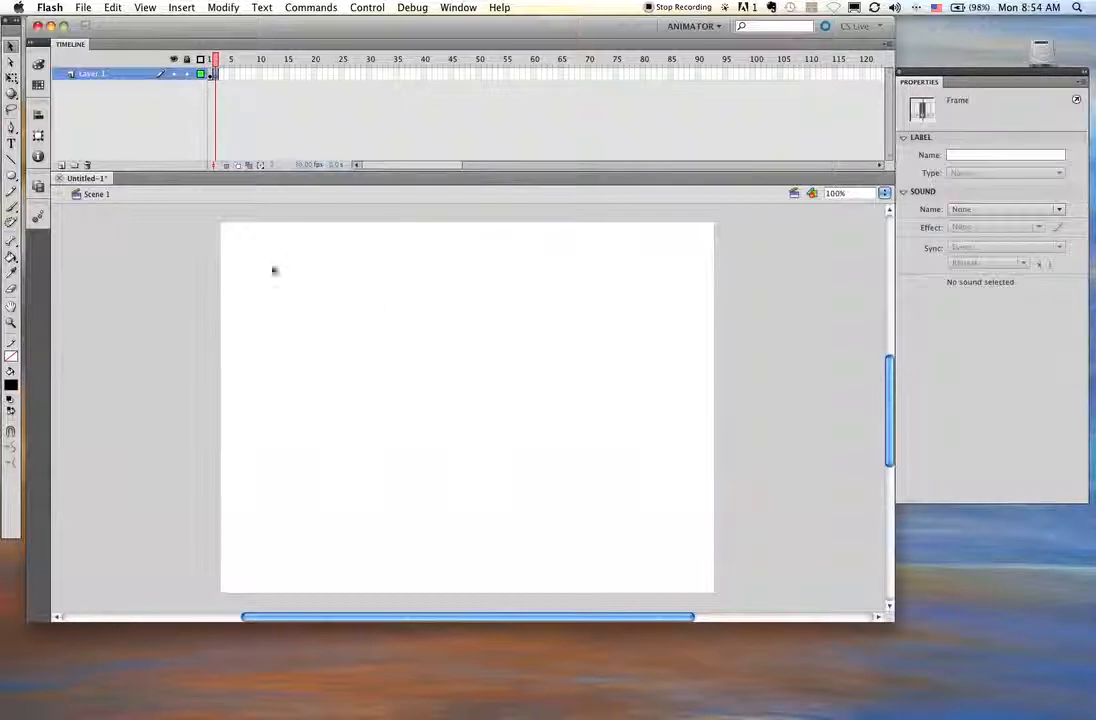
click(11, 174)
drag(367, 342, 468, 446)
drag(511, 310, 611, 411)
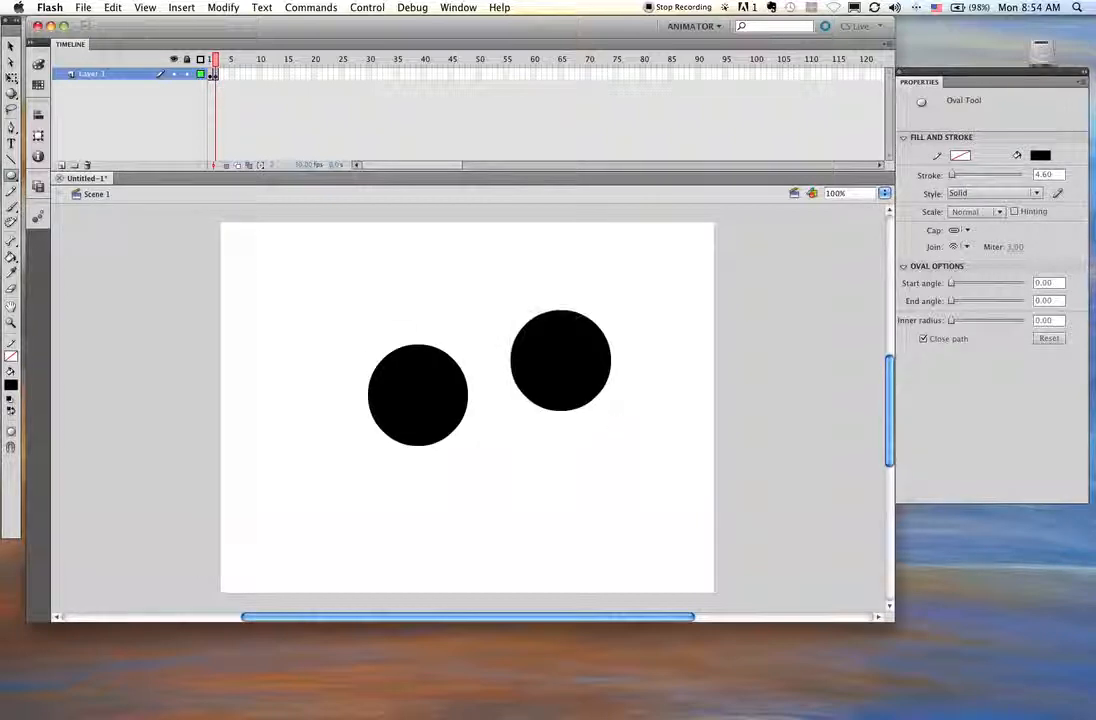
- Add blank keyframes on frames 2–4 with a circle on each, then play the animation
click(221, 74)
key(F7)
drag(322, 252, 404, 338)
key(F7)
drag(262, 271, 340, 361)
key(F7)
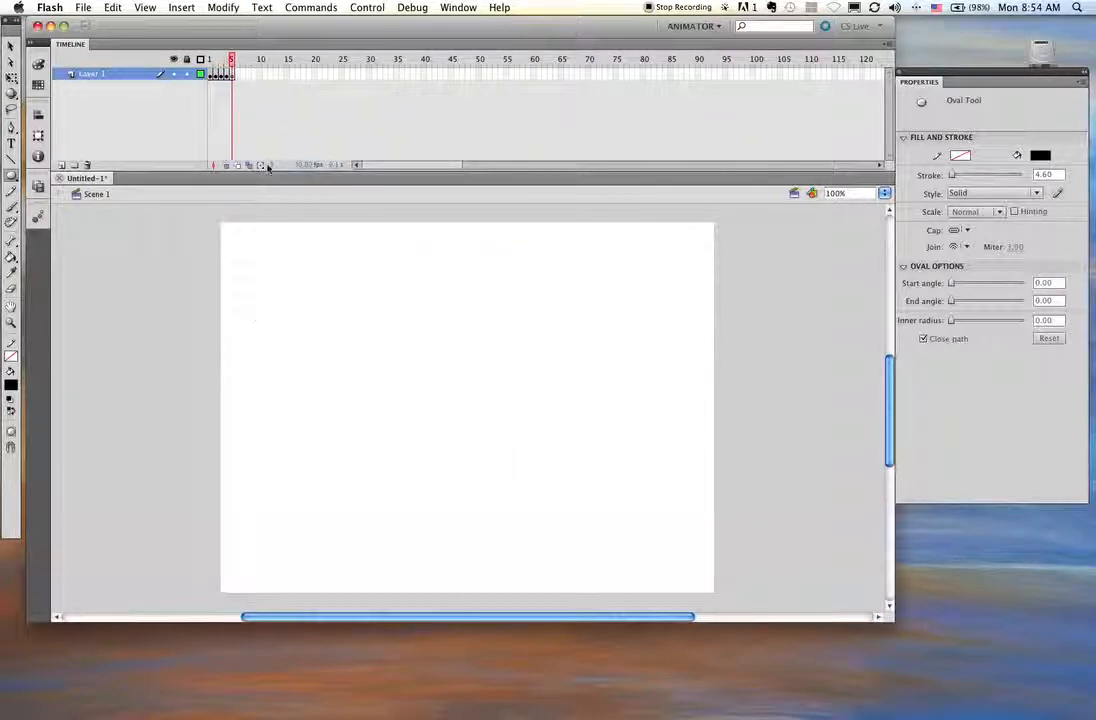
key(Return)
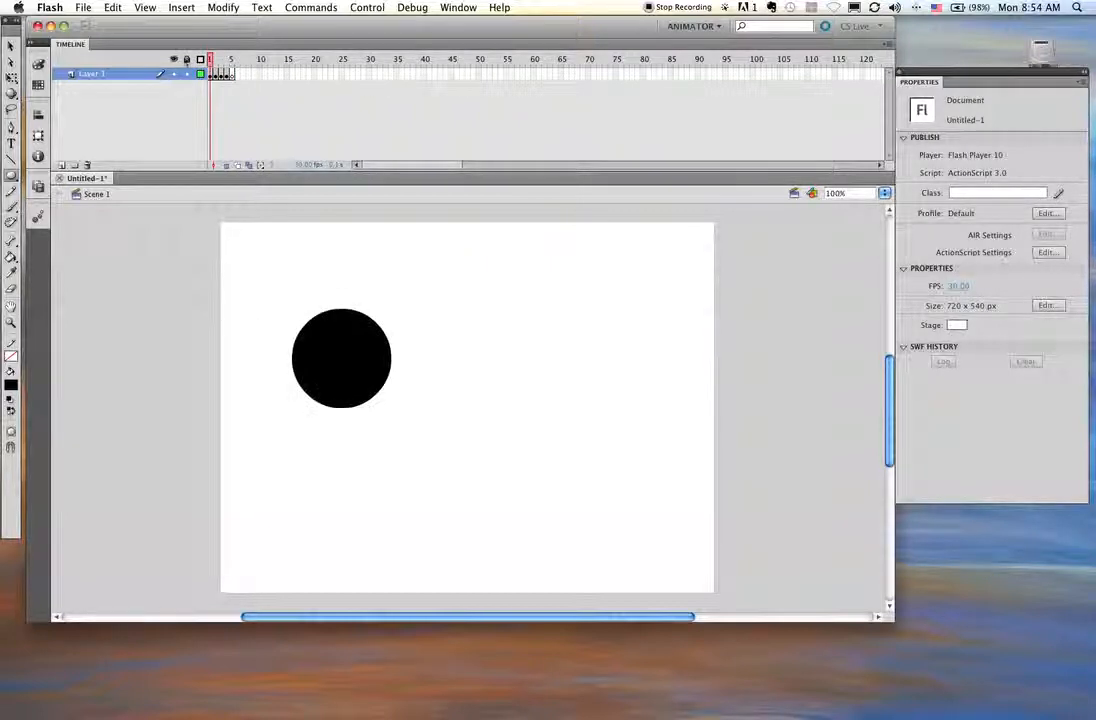
drag(170, 25, 205, 28)
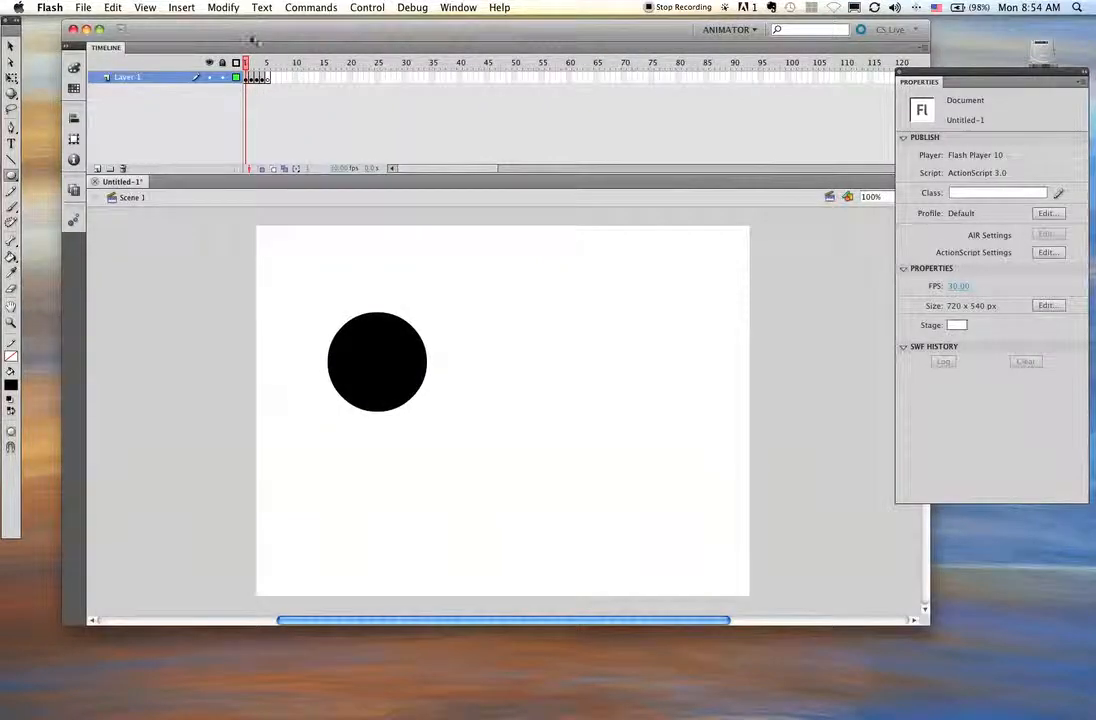
drag(222, 33, 198, 30)
click(83, 7)
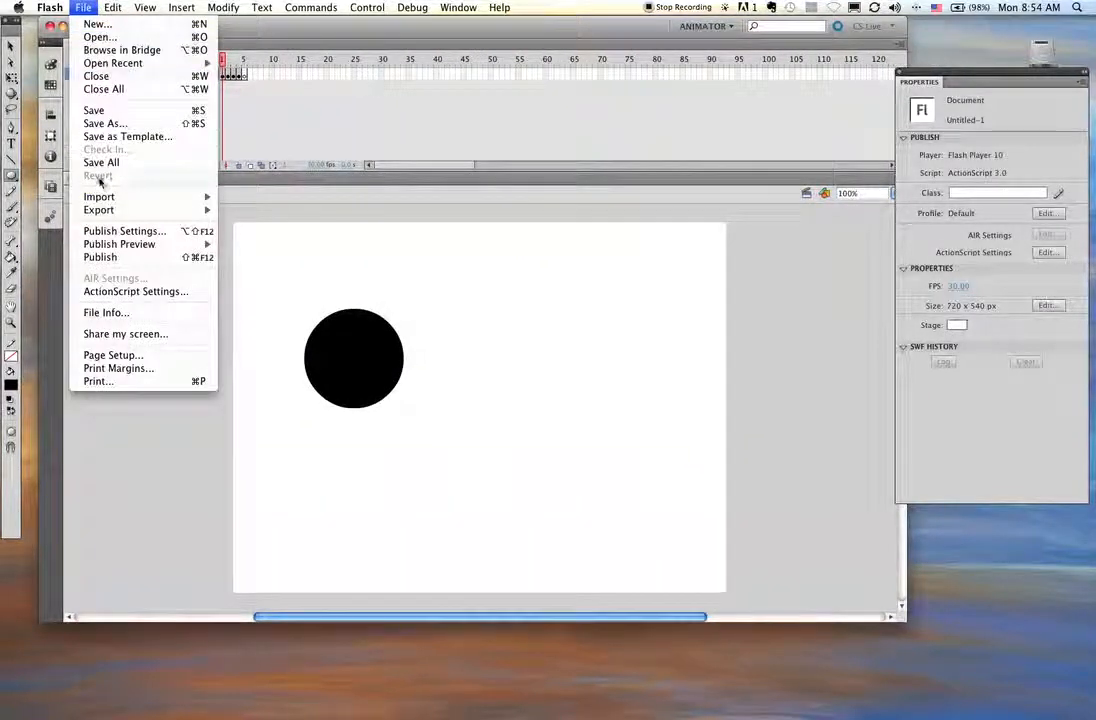
- Save As, naming the file with the student's surname and initial plus _DES.fla
click(112, 124)
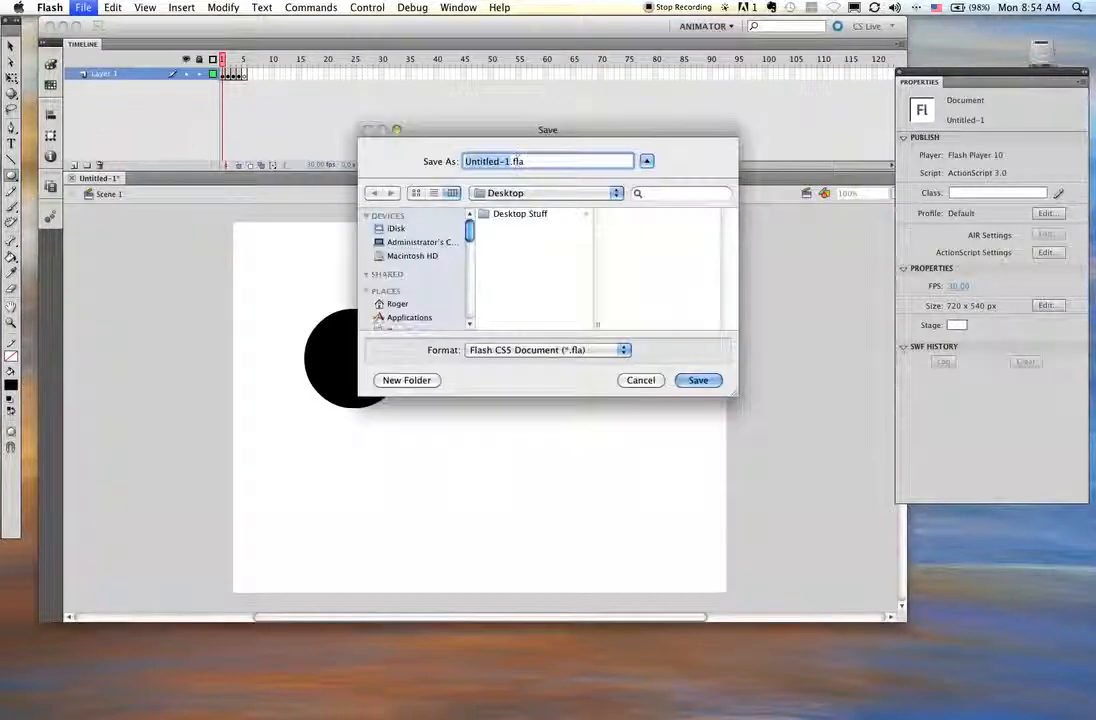
click(519, 162)
double_click(517, 162)
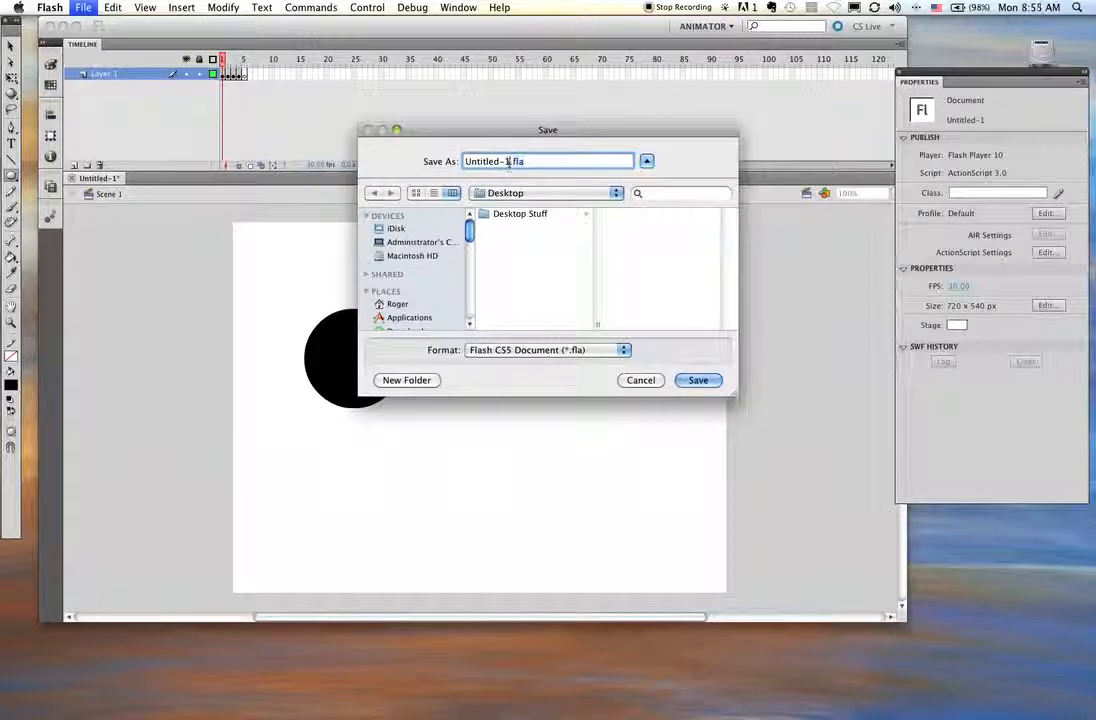
triple_click(507, 162)
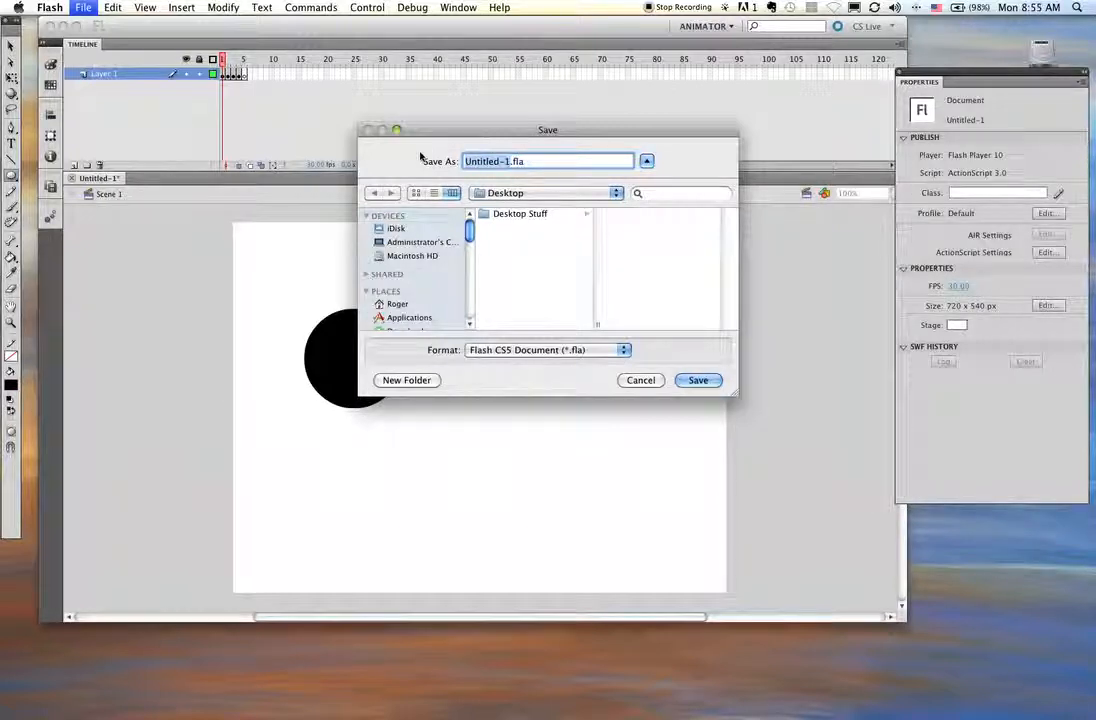
text(blonder.fla)
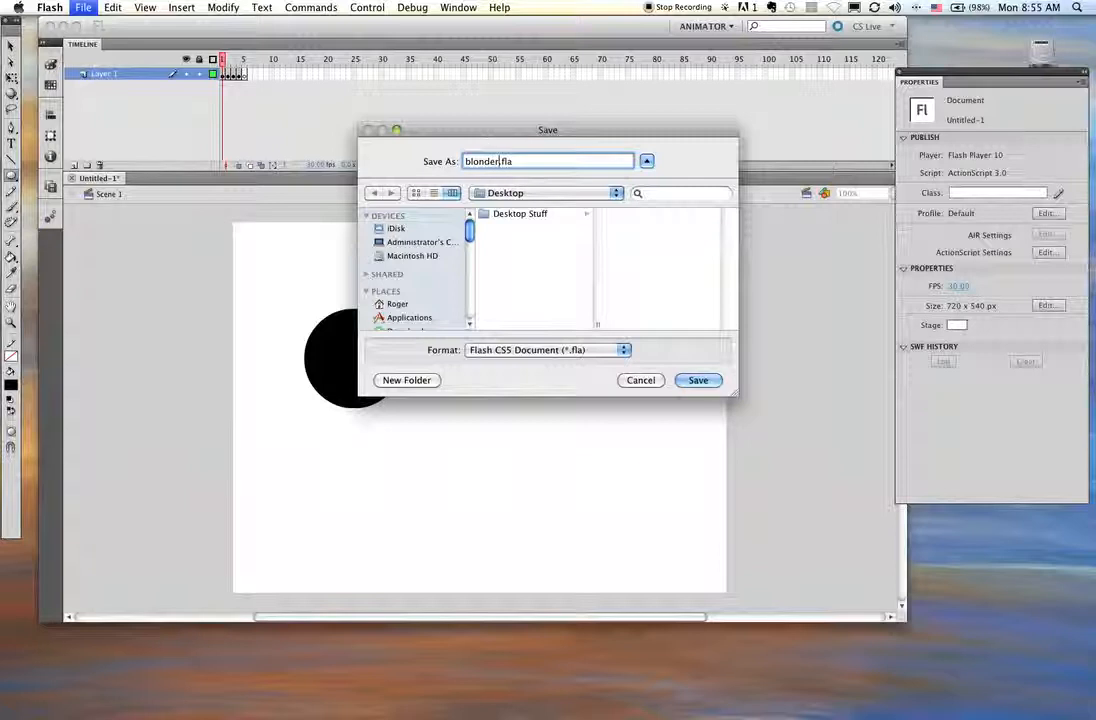
text(1es)
key(BackSpace)
key(BackSpace)
key(BackSpace)
text(DES)
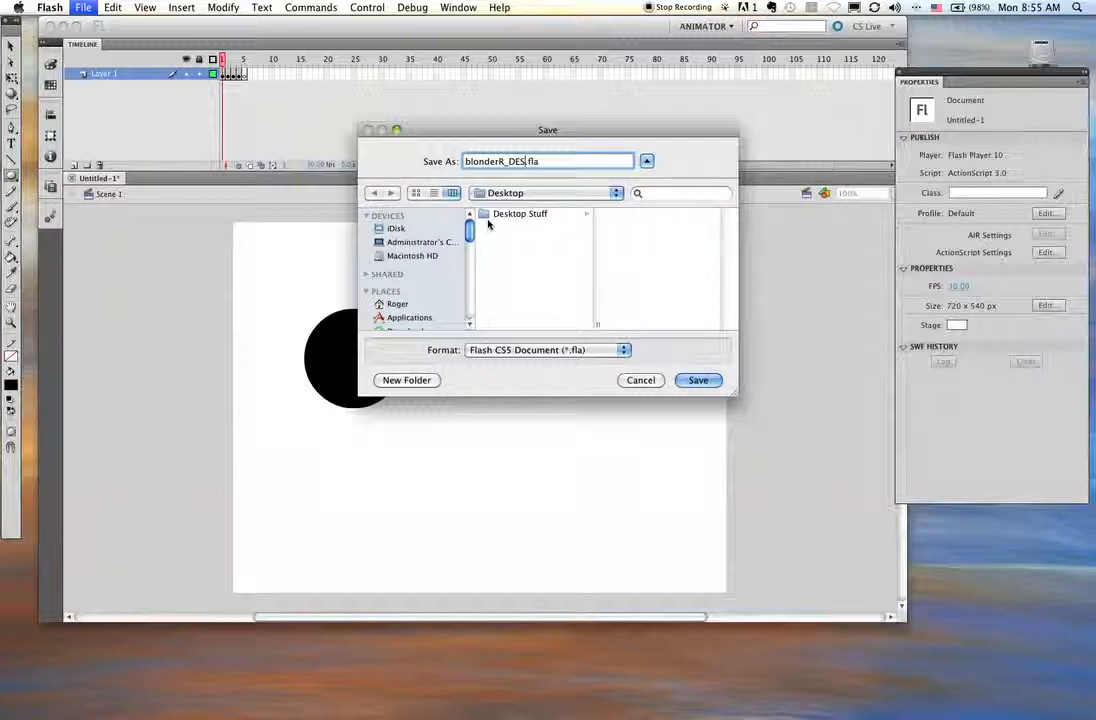
- Create a personal folder on the Desktop with a 02 Design subfolder inside it
scroll(430, 318, down, 5)
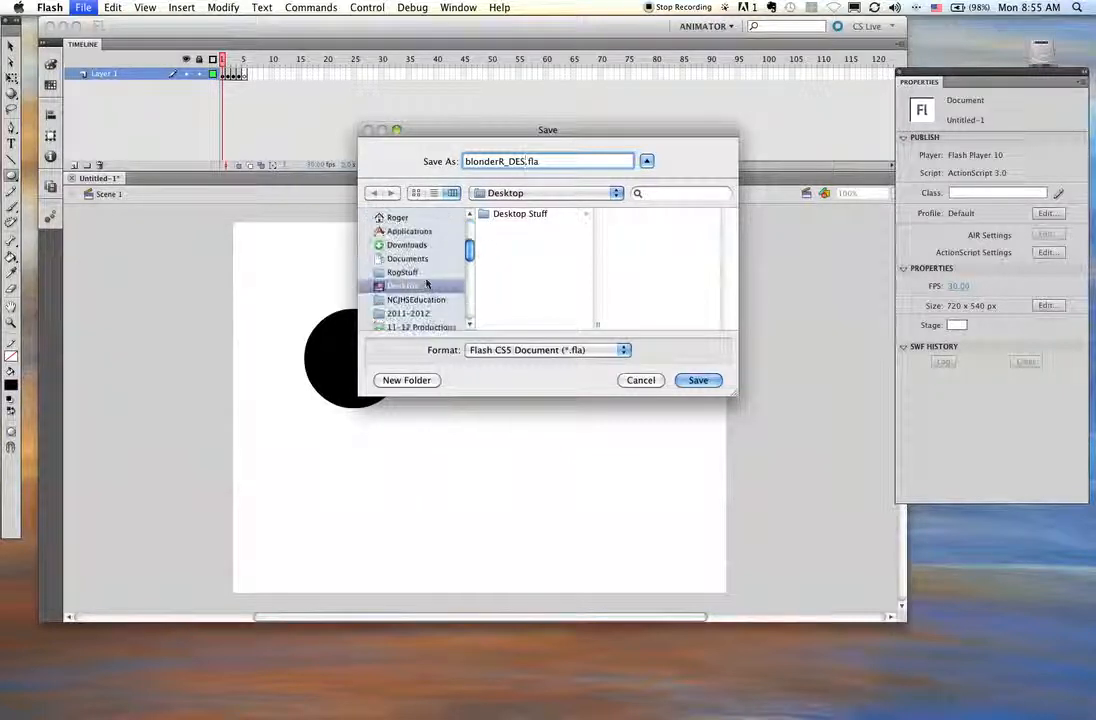
click(418, 380)
text(RogerBlonder)
key(Return)
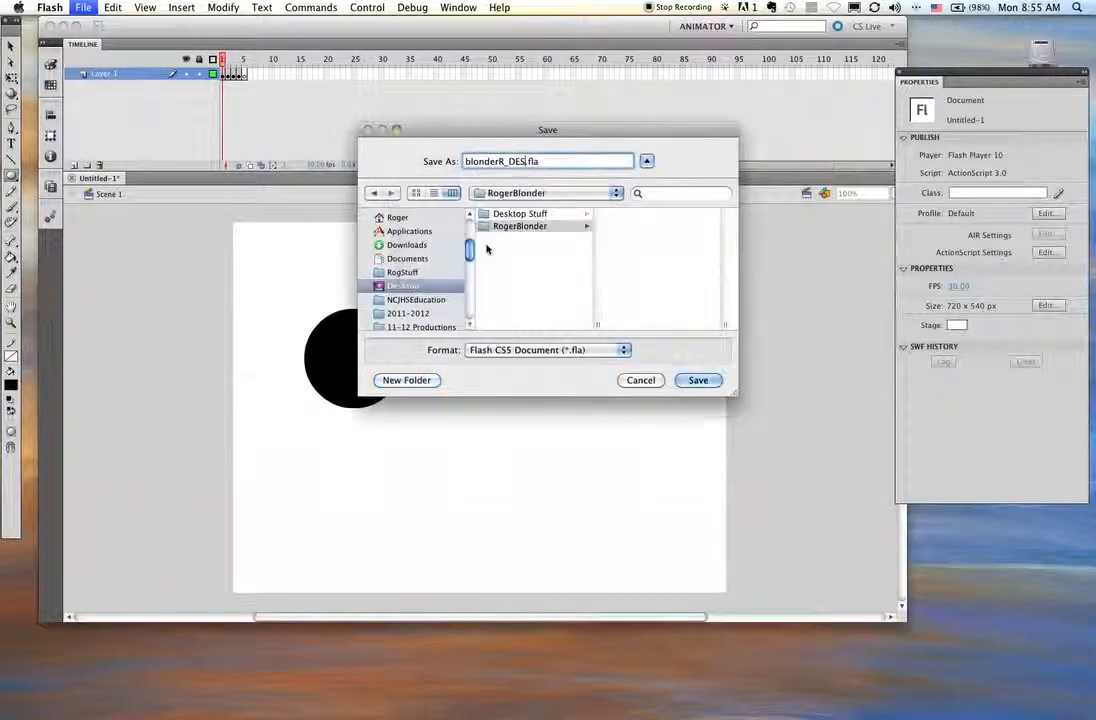
click(398, 380)
text(DES)
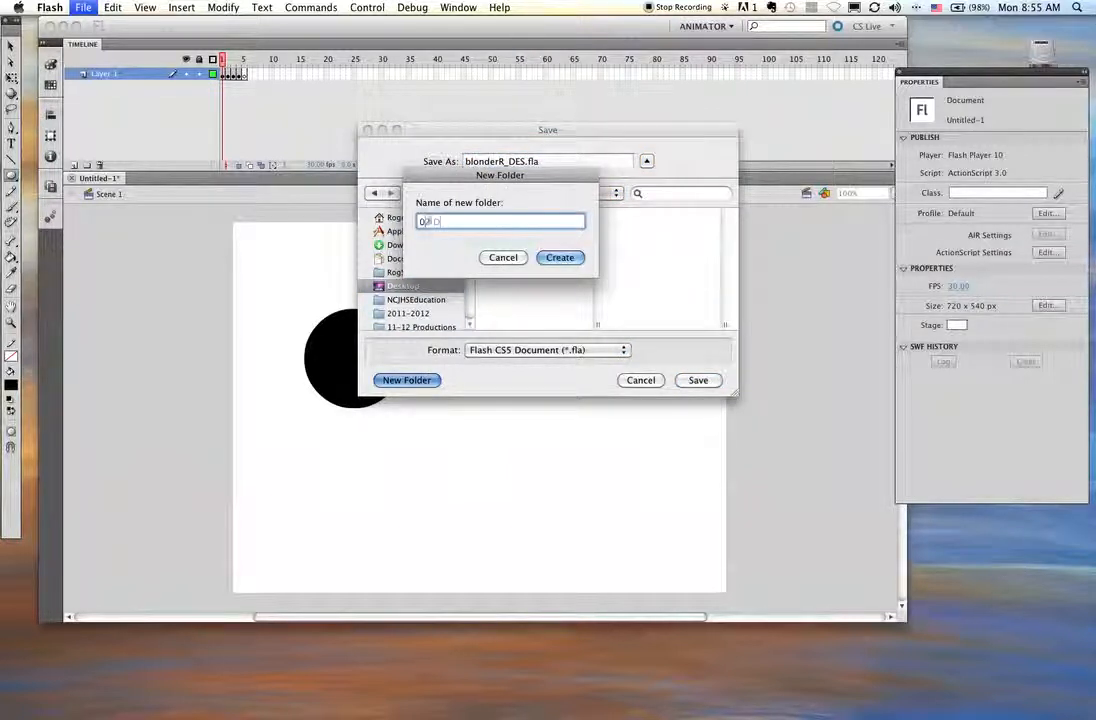
text(esign)
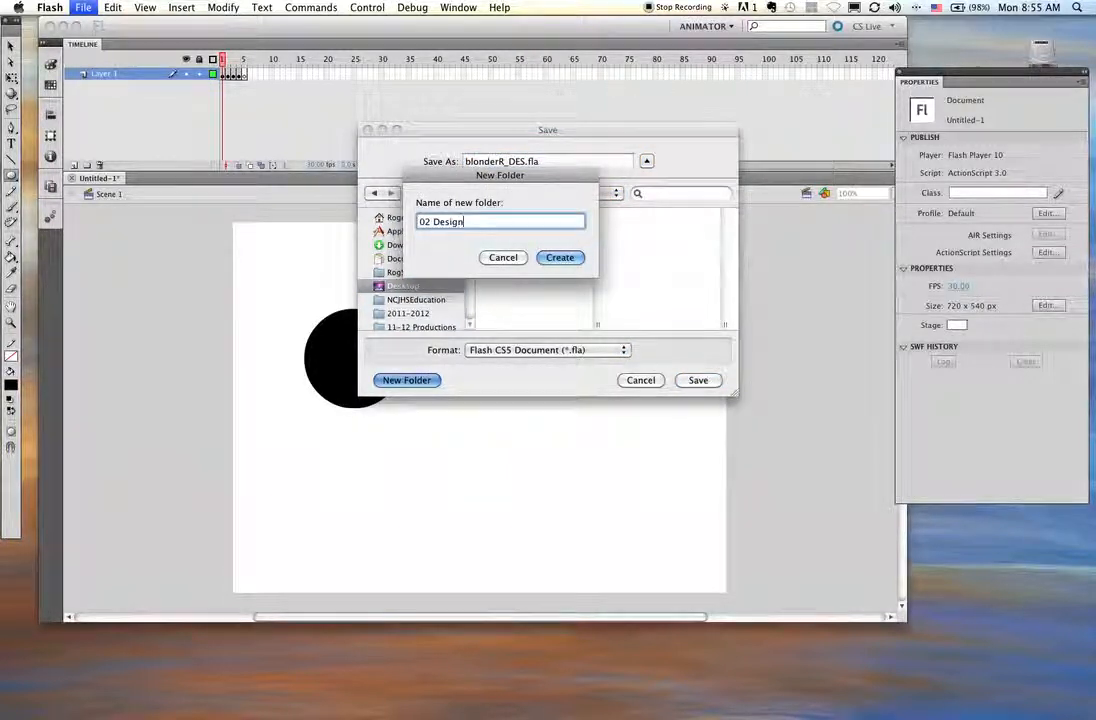
key(Return)
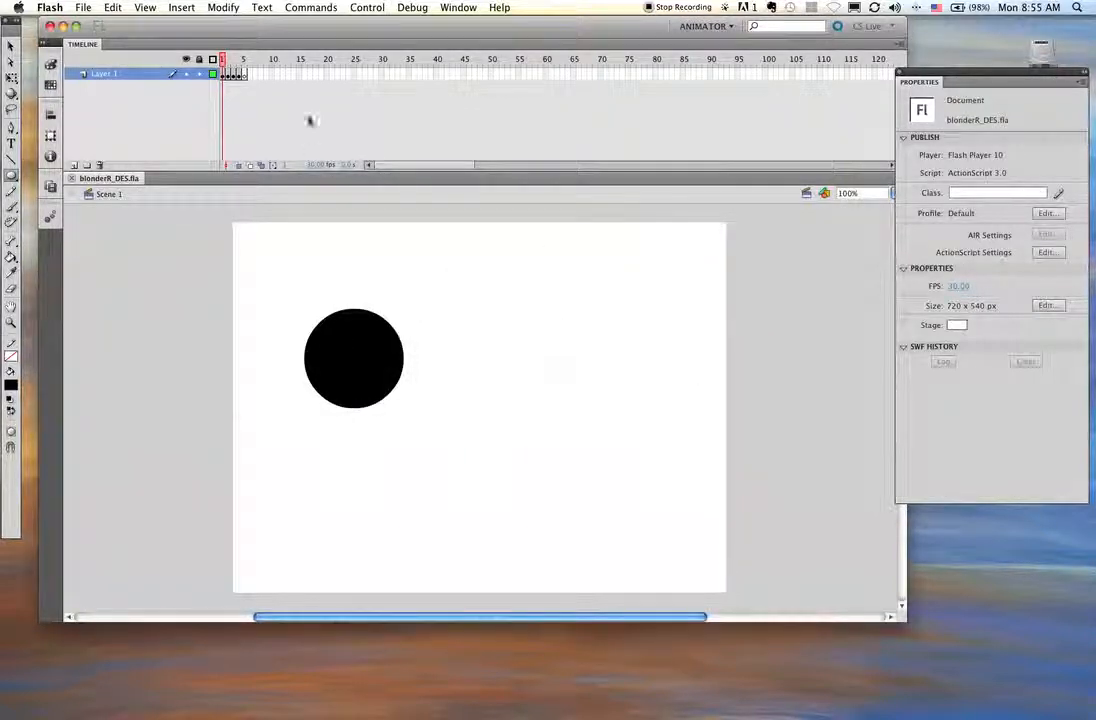
- Connect to the Transfer Volume server from the Dock, logging in with the server user name and password
mouse_move(975, 700)
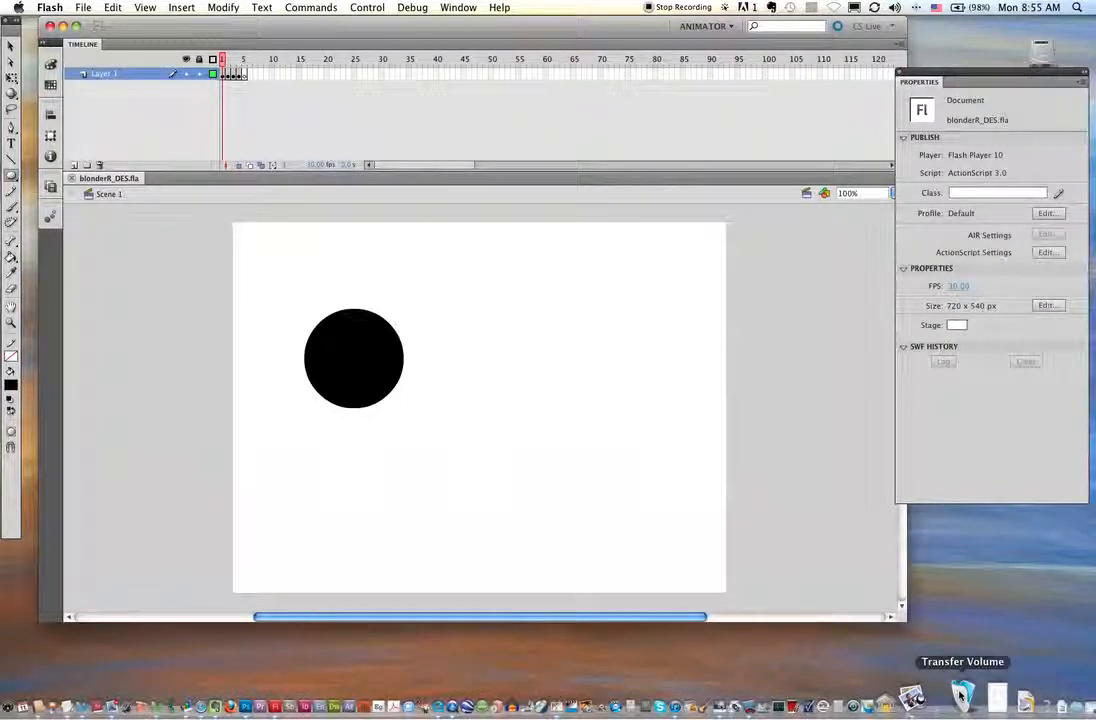
click(960, 693)
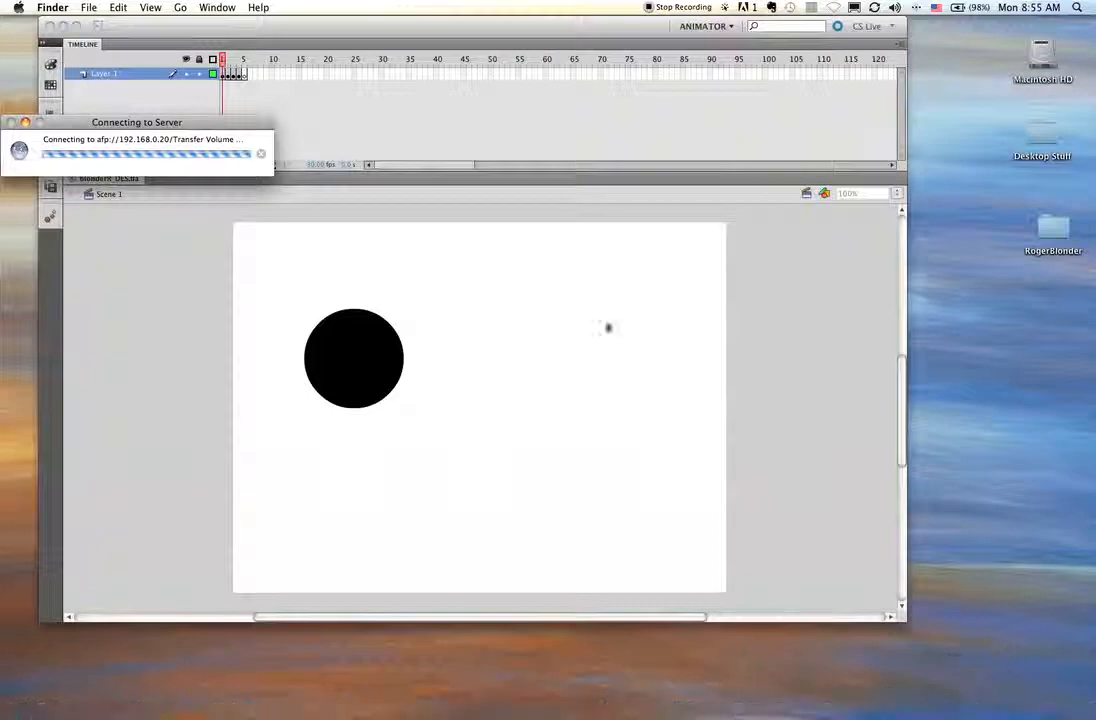
key(shift+Tab)
text(student)
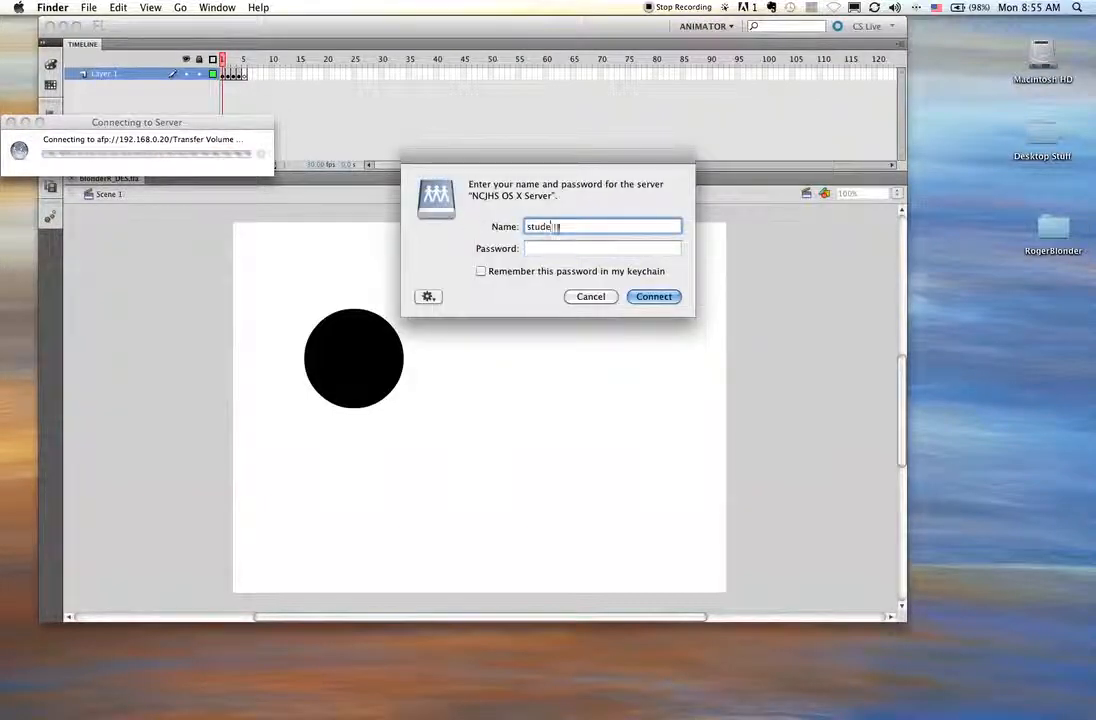
key(Tab)
text(******)
key(Return)
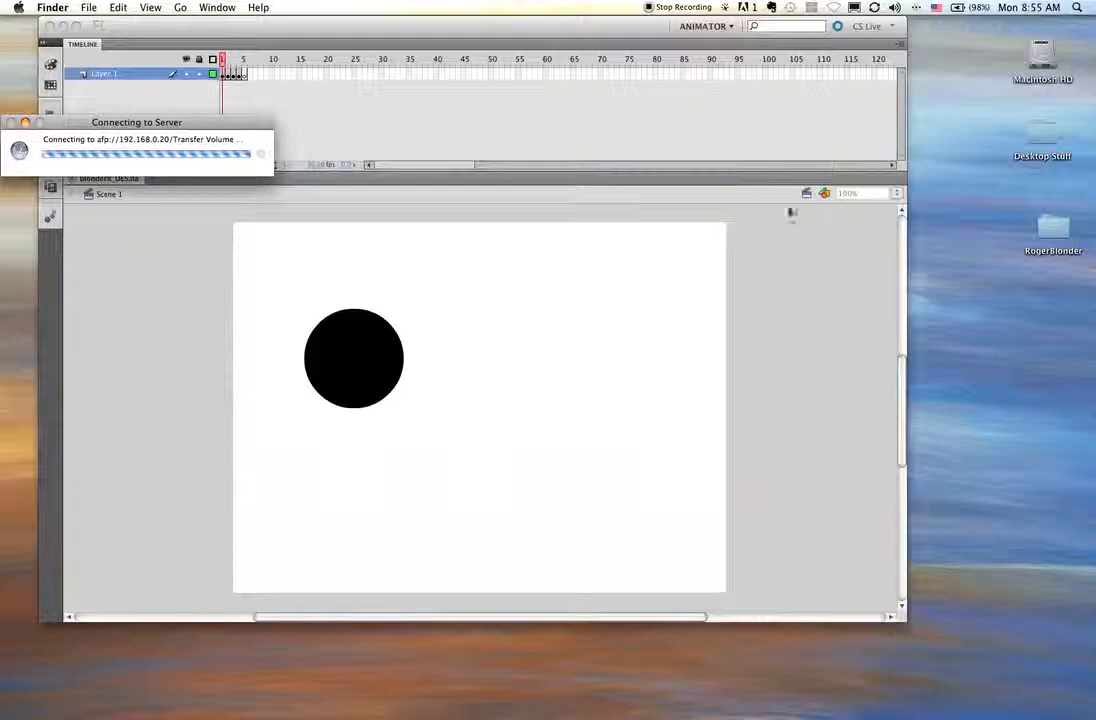
drag(248, 126, 252, 83)
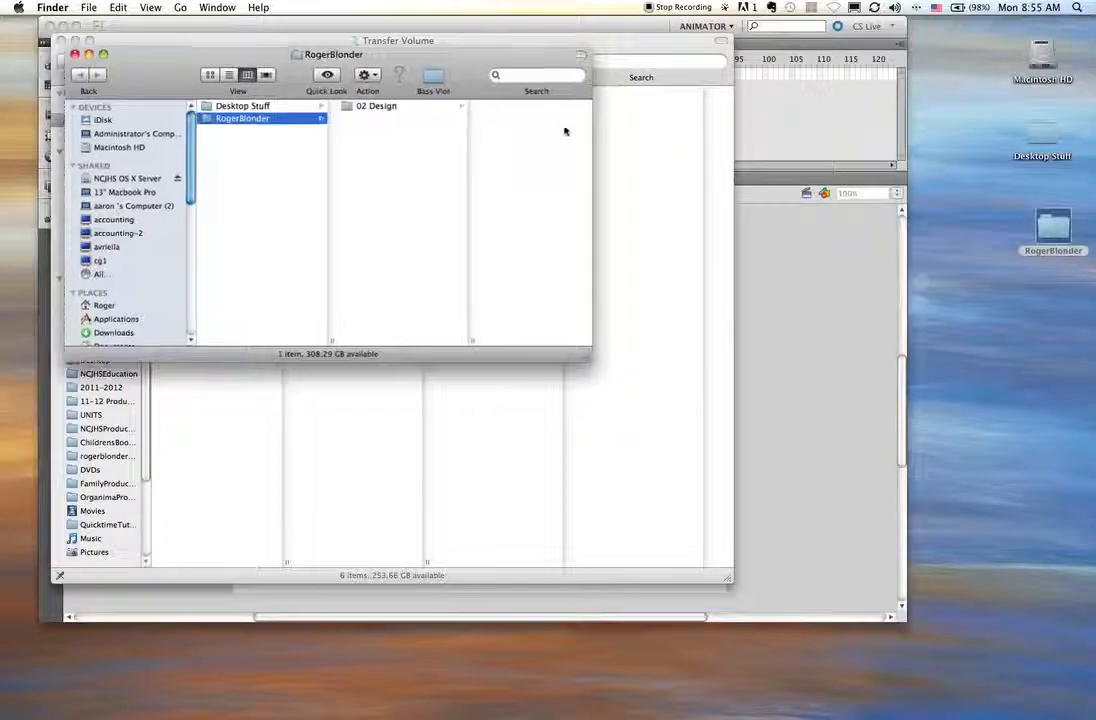
- Place the 02 Design window beside the server window and open Media Arts > MA-A on Transfer Volume
click(382, 106)
drag(435, 55, 921, 96)
click(330, 117)
click(330, 117)
drag(489, 76, 423, 117)
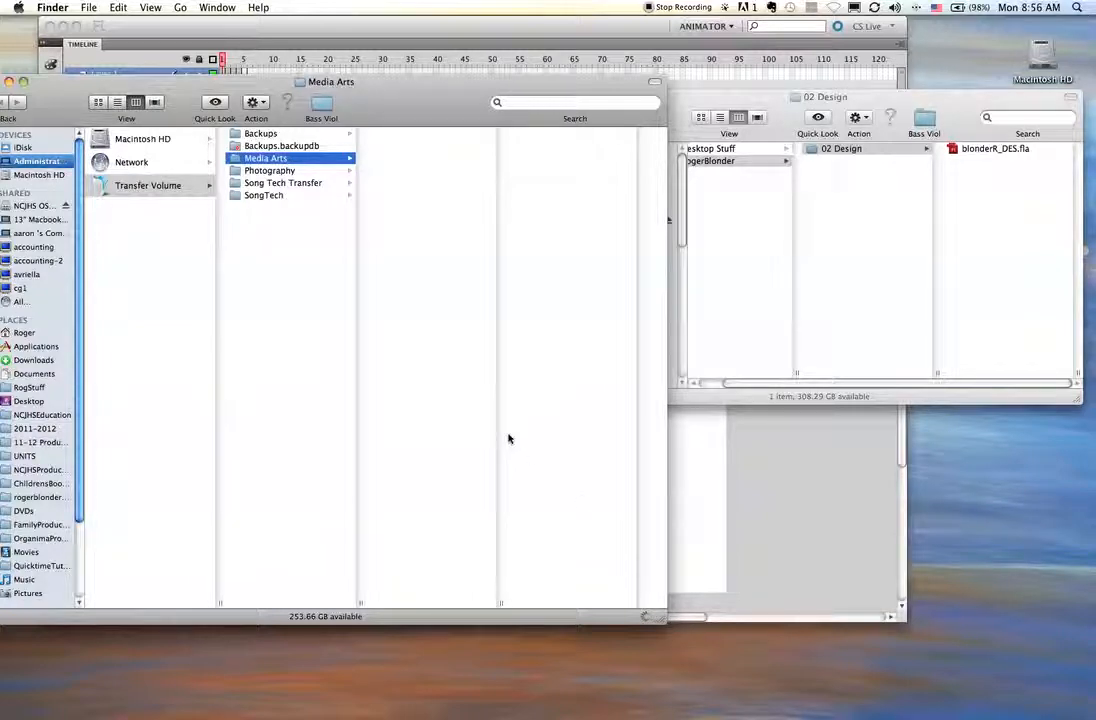
click(49, 84)
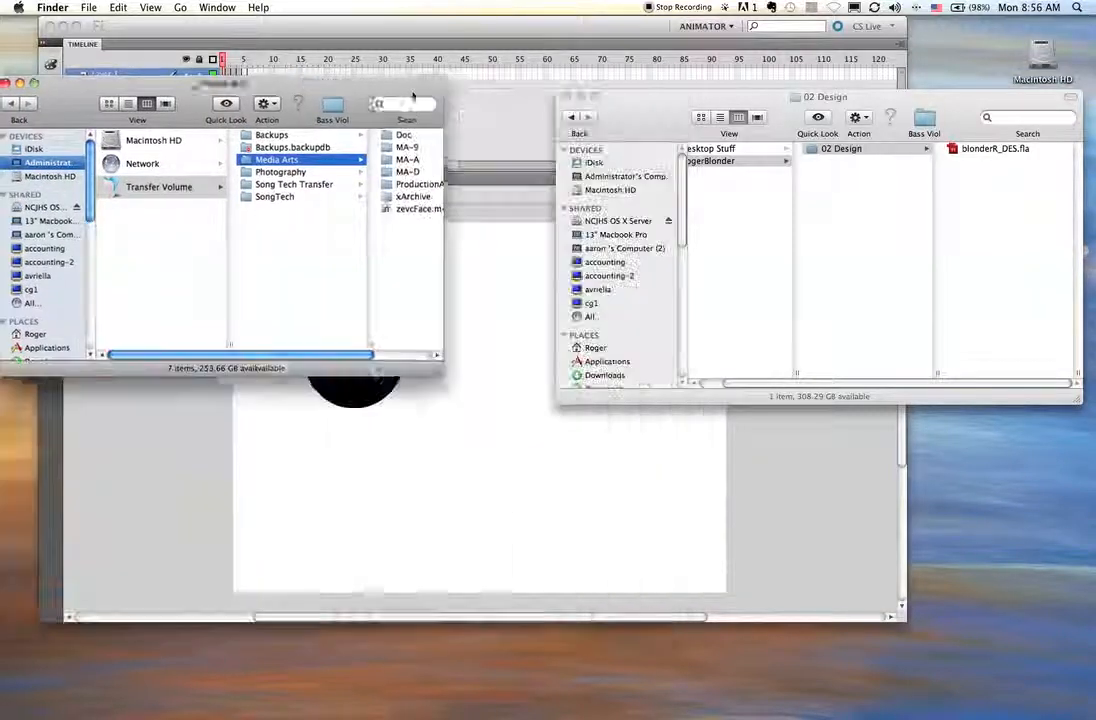
click(425, 164)
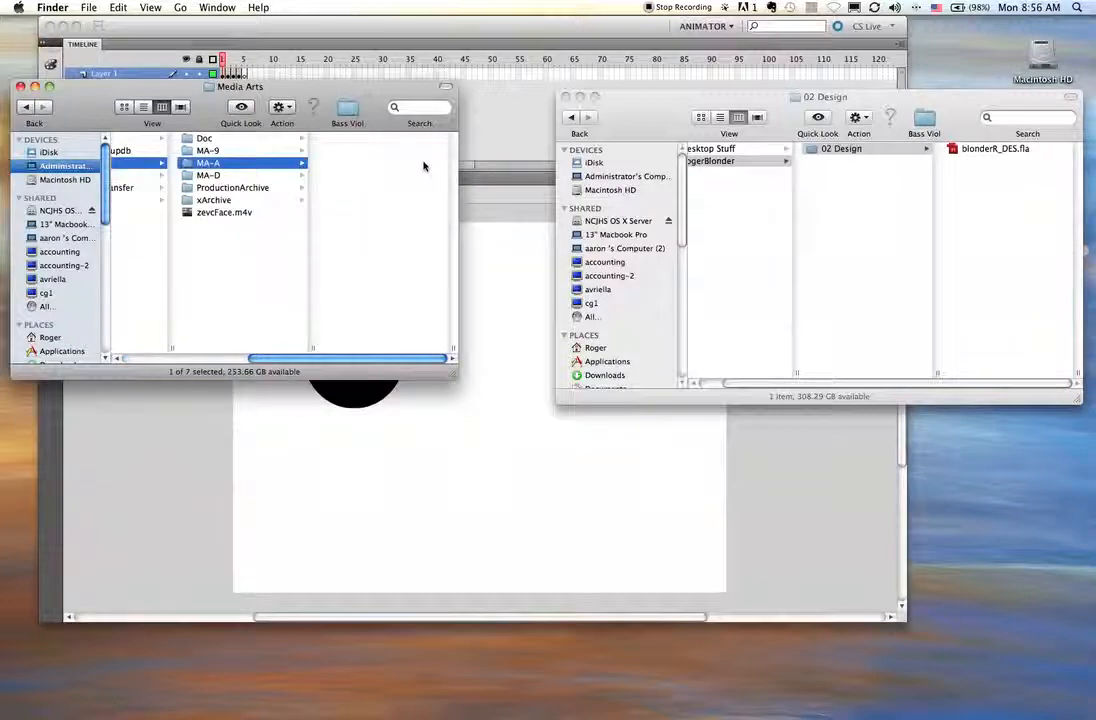
right_click(347, 149)
click(371, 152)
text(New)
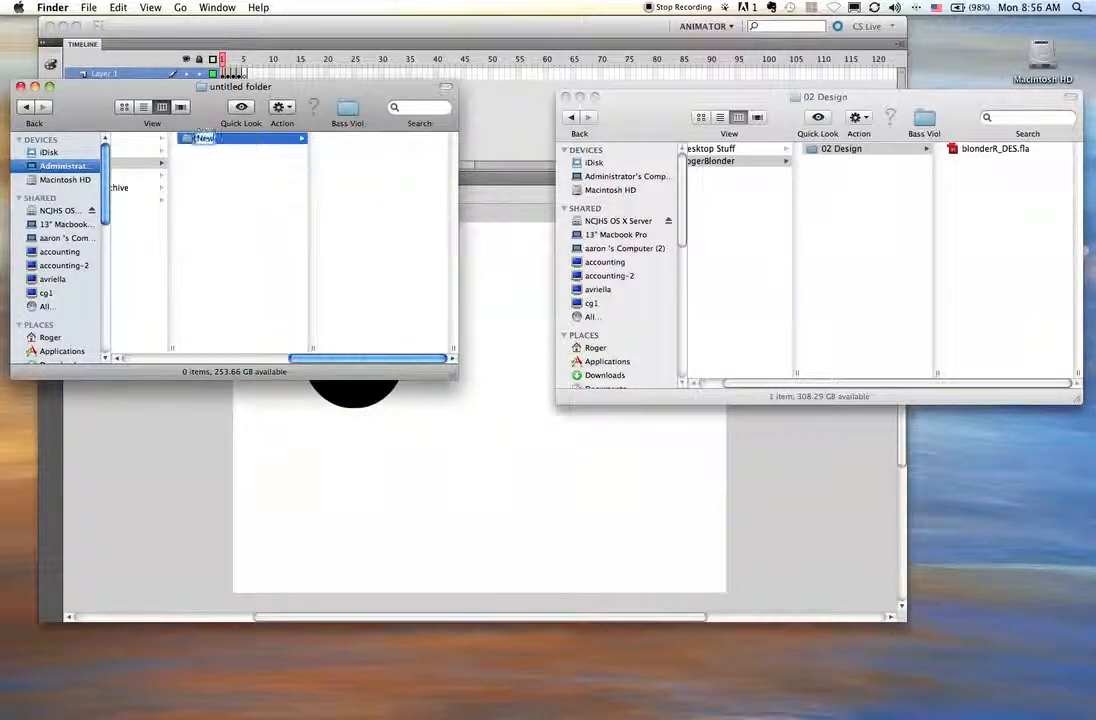
text( Assignments)
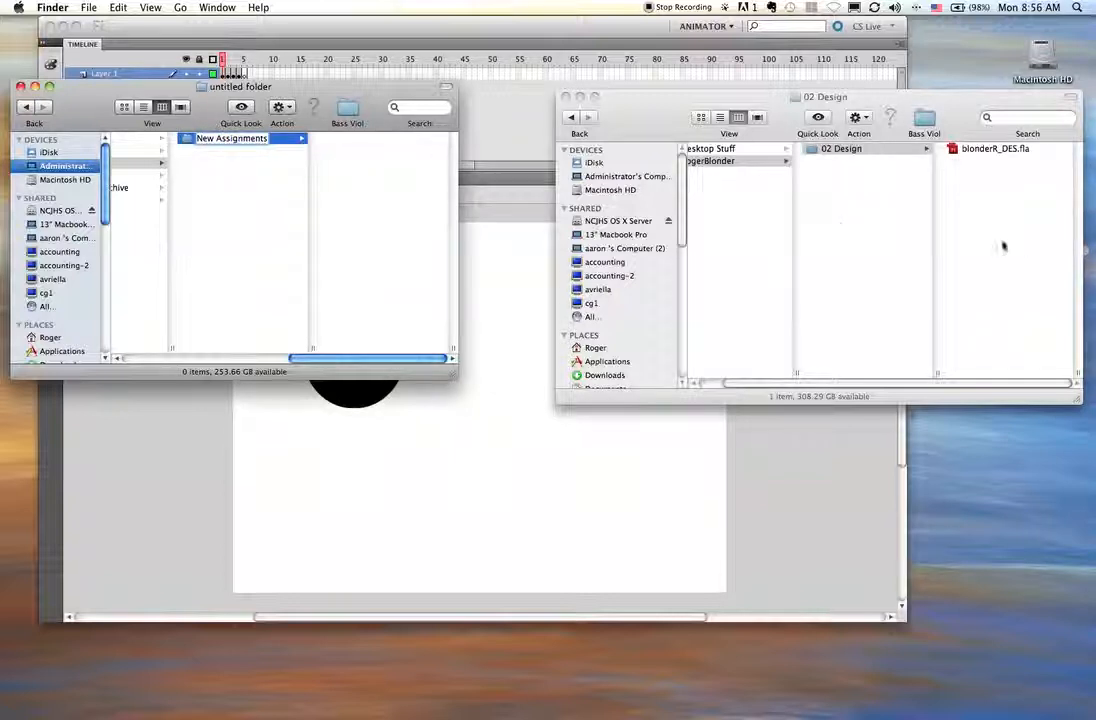
click(969, 164)
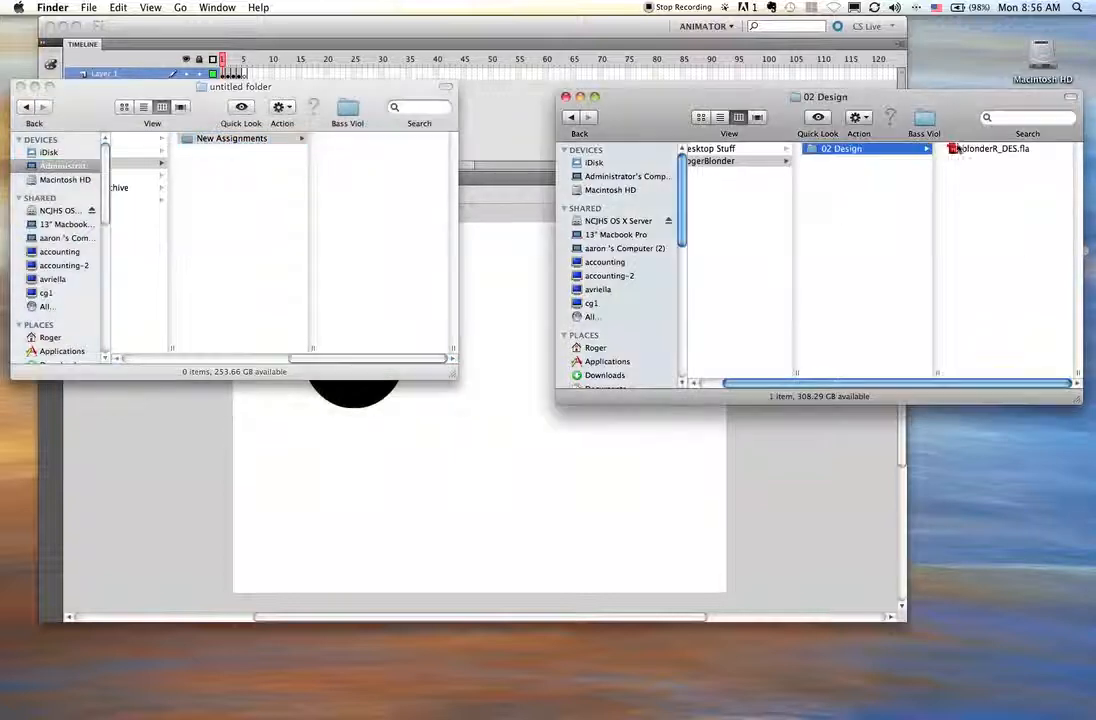
drag(747, 152, 245, 142)
drag(272, 94, 905, 334)
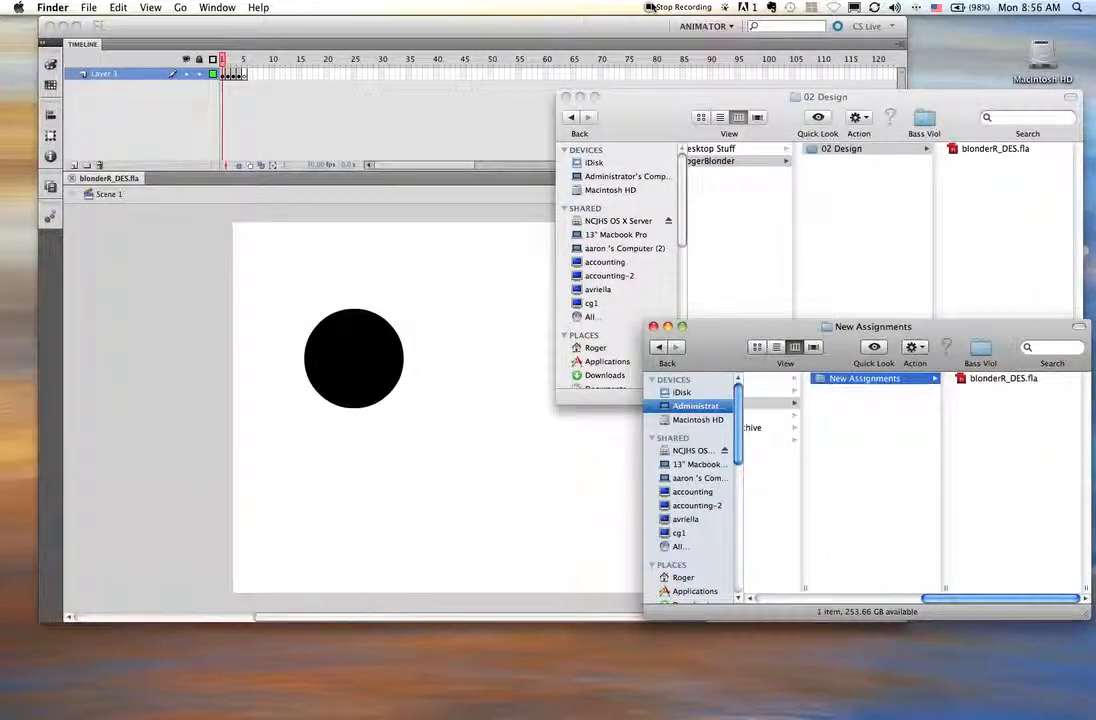